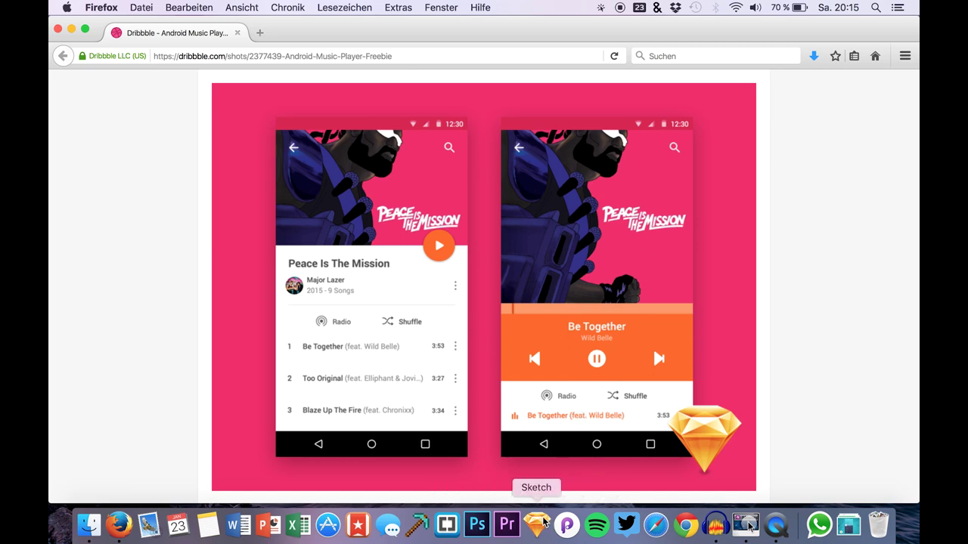
Switch to Finder, open android_music_player.sketch from the vid48 folder in Sketch, and dismiss the welcome window.
{"action": "left_click", "coordinate": [460, 275]}
{"action": "scroll", "coordinate": [466, 260], "scroll_direction": "down", "scroll_amount": 4}
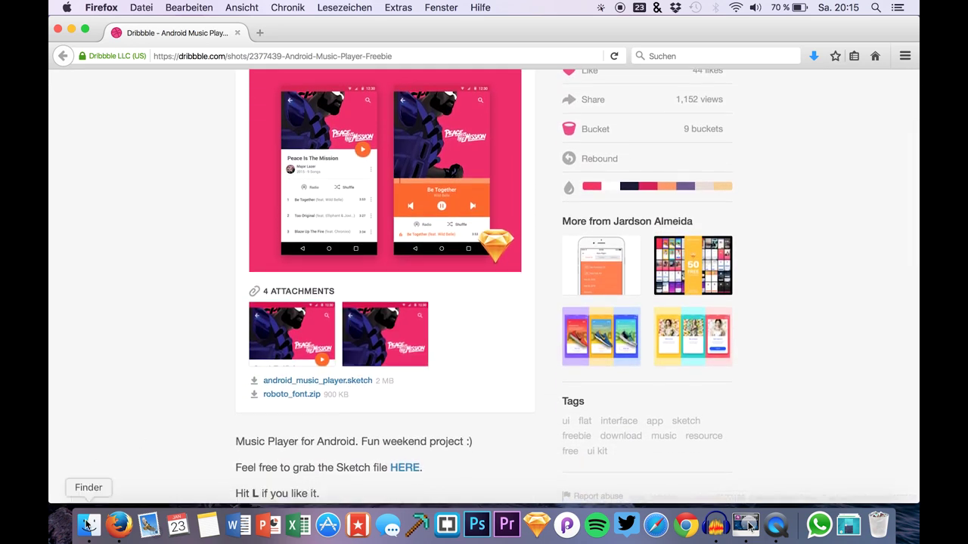
{"action": "left_click", "coordinate": [87, 524]}
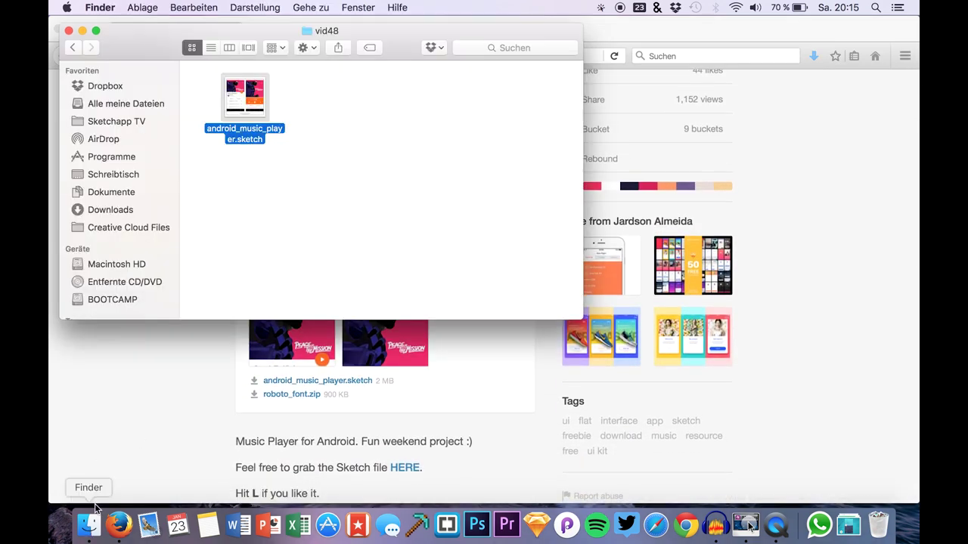
{"action": "double_click", "coordinate": [254, 92]}
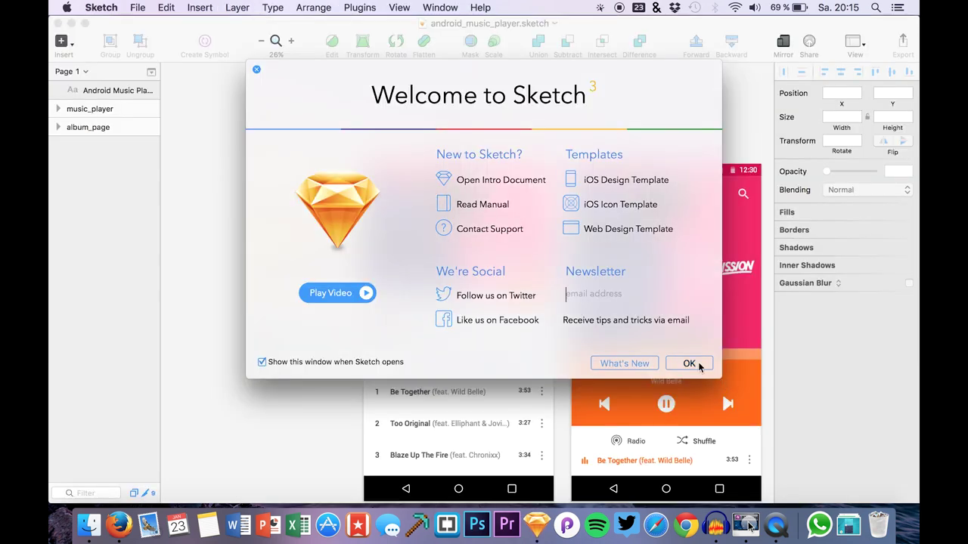
{"action": "left_click", "coordinate": [689, 363]}
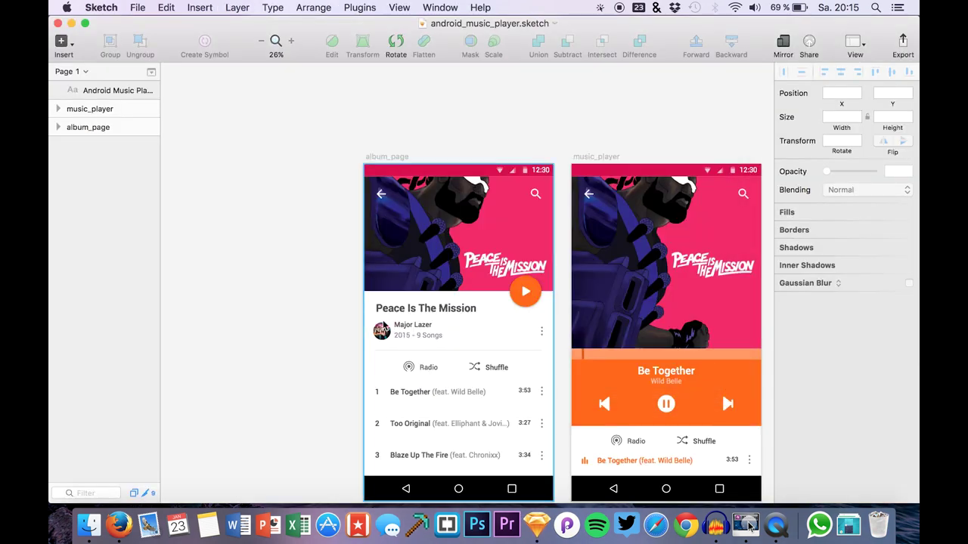
Delete the "Android Music Player" caption text below the two artboards.
{"action": "scroll", "coordinate": [292, 285], "scroll_direction": "down", "scroll_amount": 5}
{"action": "scroll", "coordinate": [291, 285], "scroll_direction": "down", "scroll_amount": 1}
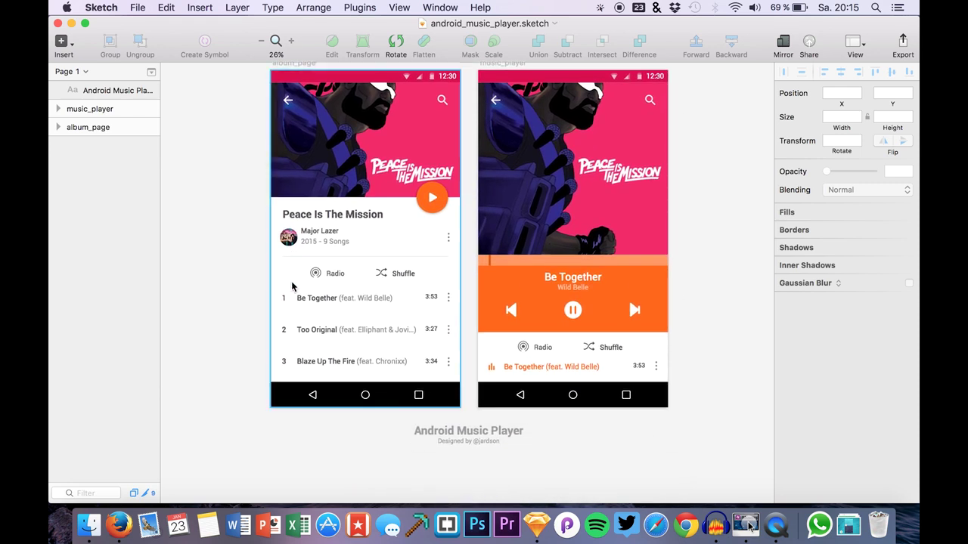
{"action": "left_click", "coordinate": [442, 436]}
{"action": "key", "text": "BackSpace"}
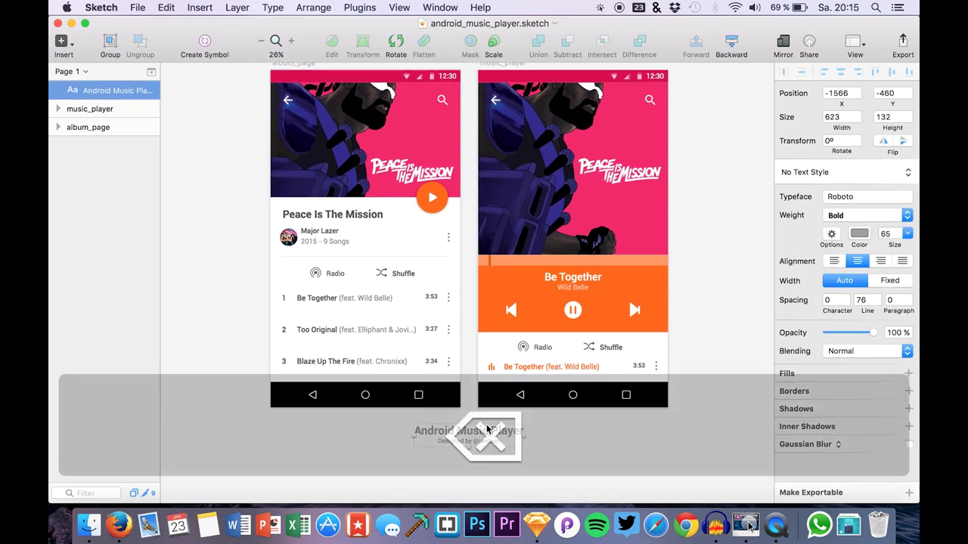
{"action": "scroll", "coordinate": [274, 378], "scroll_direction": "up", "scroll_amount": 3}
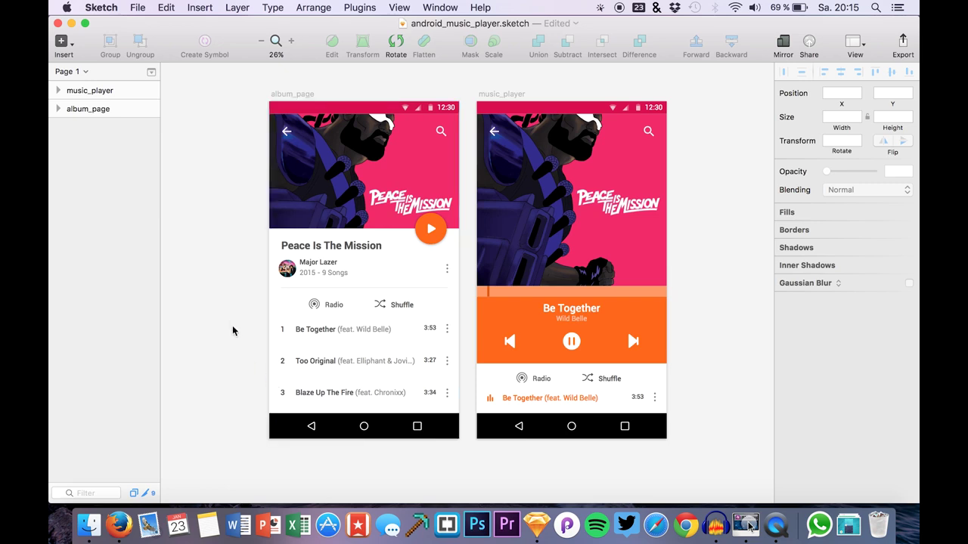
{"action": "scroll", "coordinate": [232, 313], "scroll_direction": "up", "scroll_amount": 2}
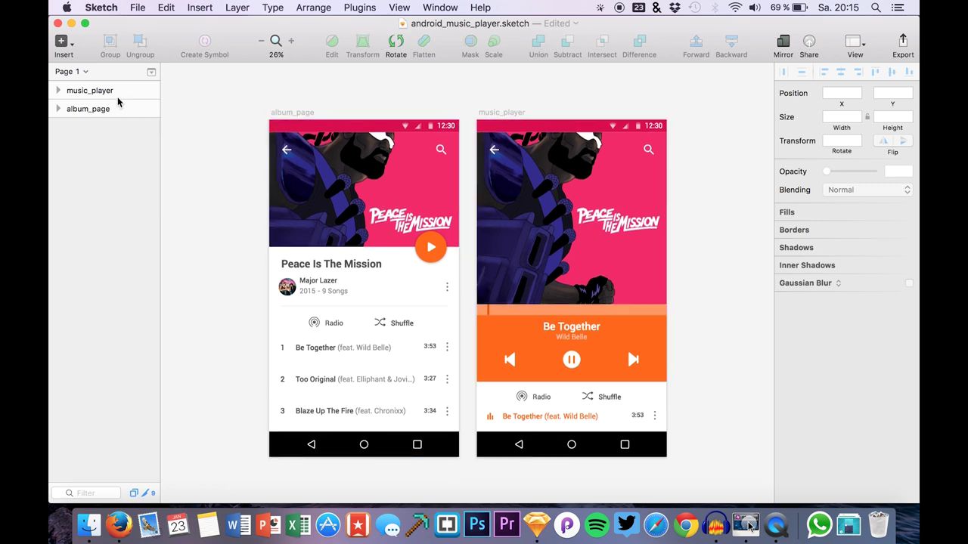
Expand the album_page artboard and the album_page group inside it to list their layers.
{"action": "left_click", "coordinate": [74, 91]}
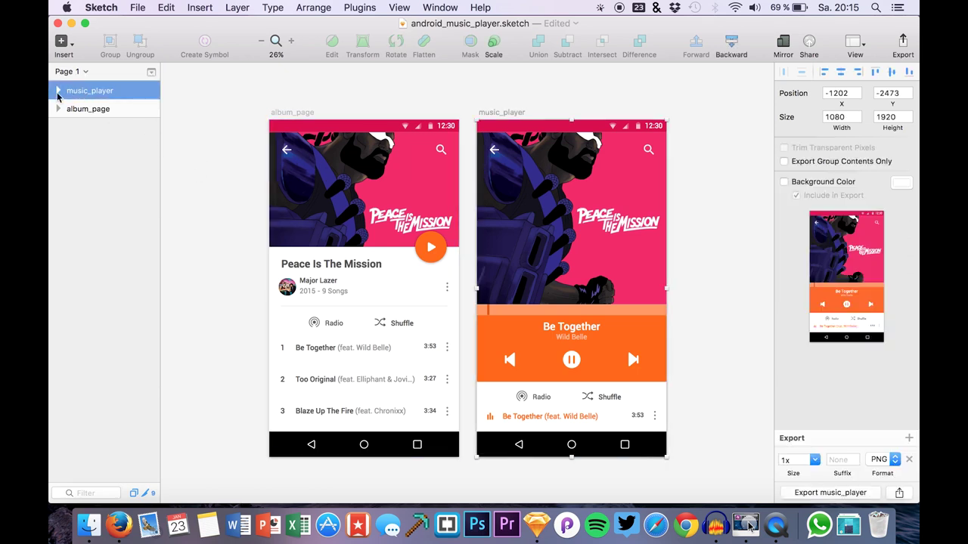
{"action": "left_click", "coordinate": [98, 113]}
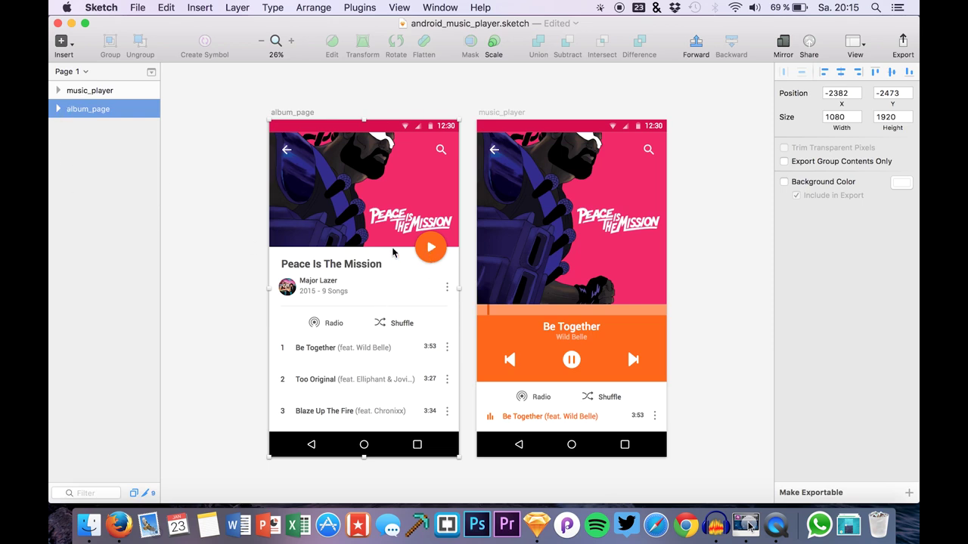
{"action": "left_click", "coordinate": [59, 109]}
{"action": "left_click", "coordinate": [69, 127]}
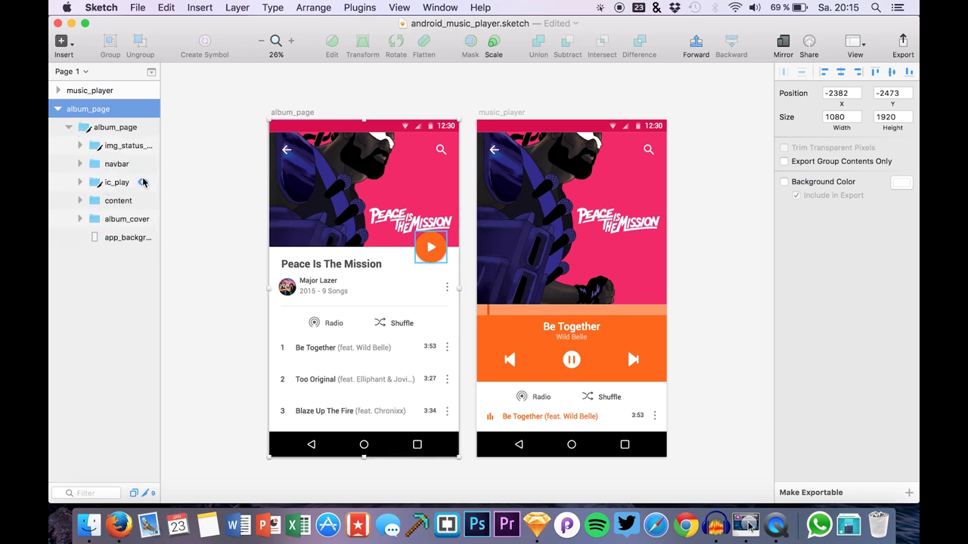
Expand the ic_play group of the album page and hide its bgplay and ic_play layers.
{"action": "left_click", "coordinate": [84, 186]}
{"action": "left_click", "coordinate": [80, 183]}
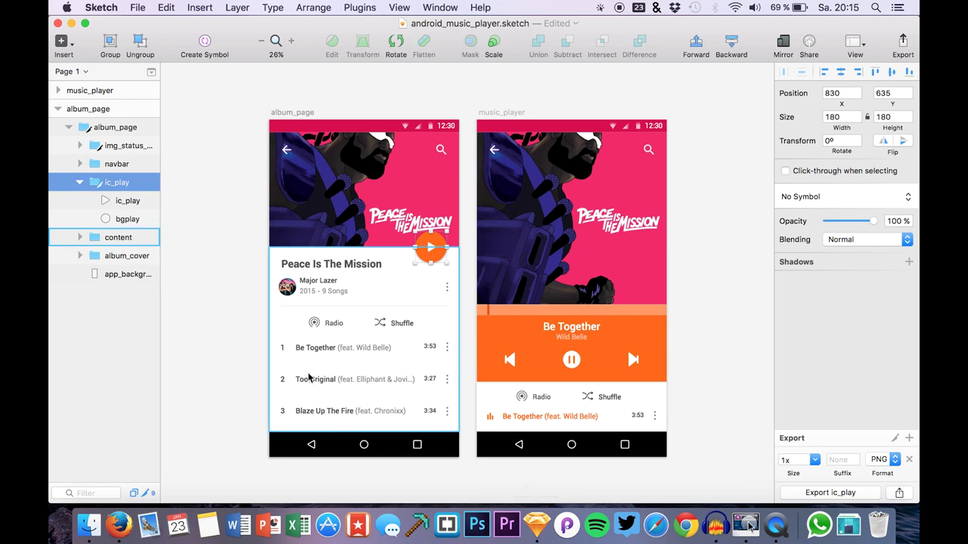
{"action": "left_click", "coordinate": [144, 218]}
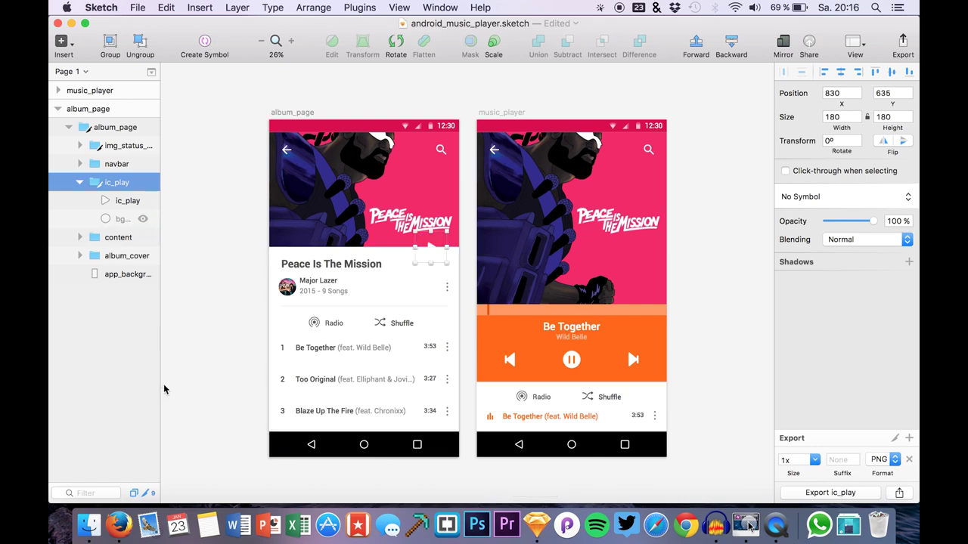
{"action": "left_click", "coordinate": [143, 201]}
{"action": "left_click", "coordinate": [214, 416]}
Collapse the ic_play group and hide the content group of the album page.
{"action": "left_click", "coordinate": [115, 110]}
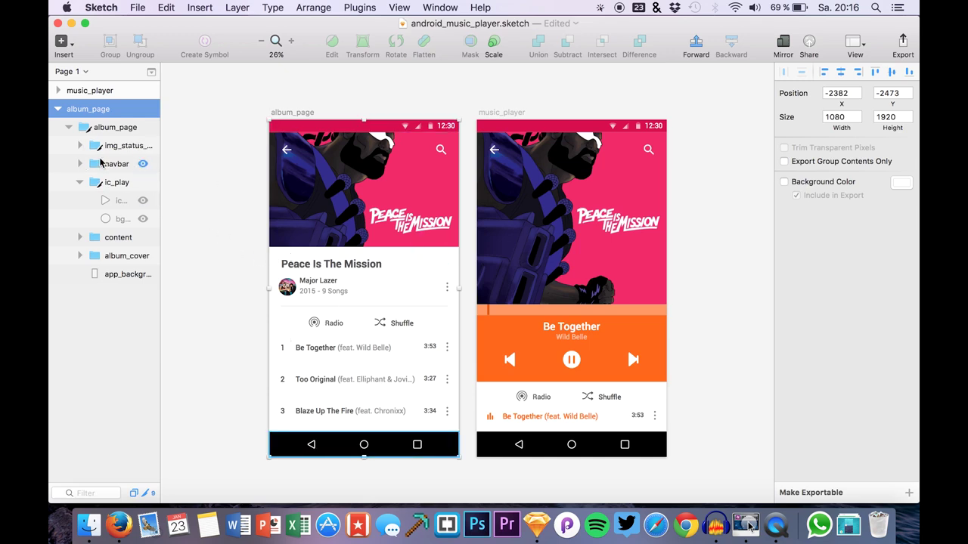
{"action": "left_click", "coordinate": [100, 184]}
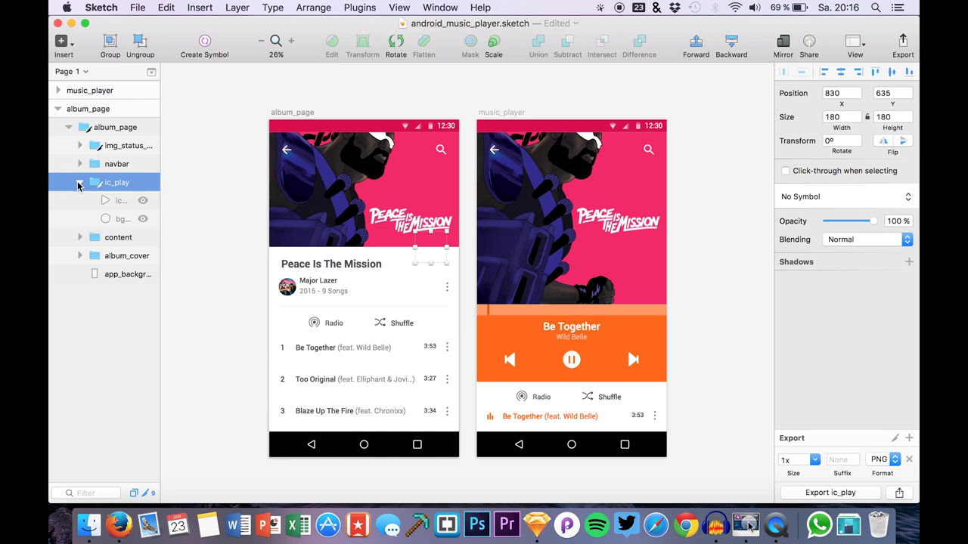
{"action": "left_click", "coordinate": [79, 183]}
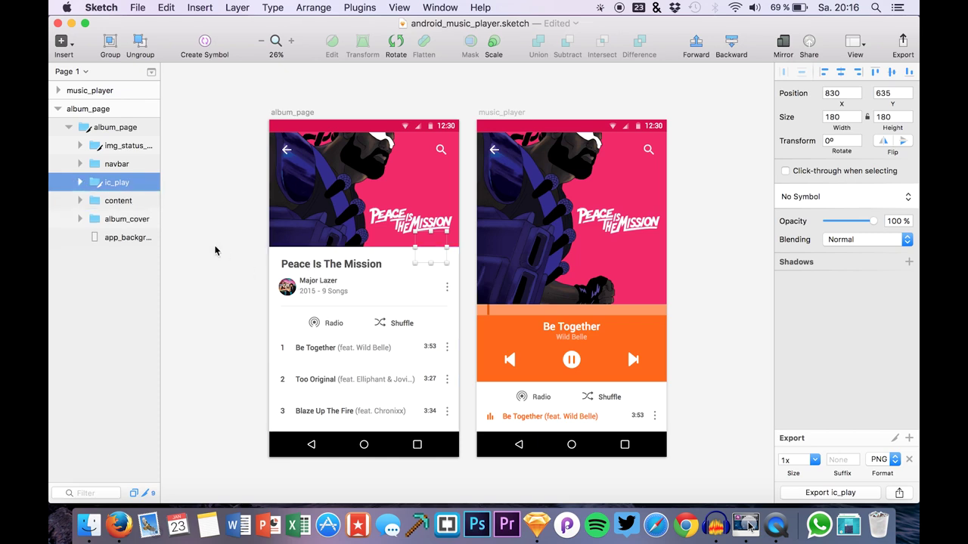
{"action": "left_click", "coordinate": [124, 202]}
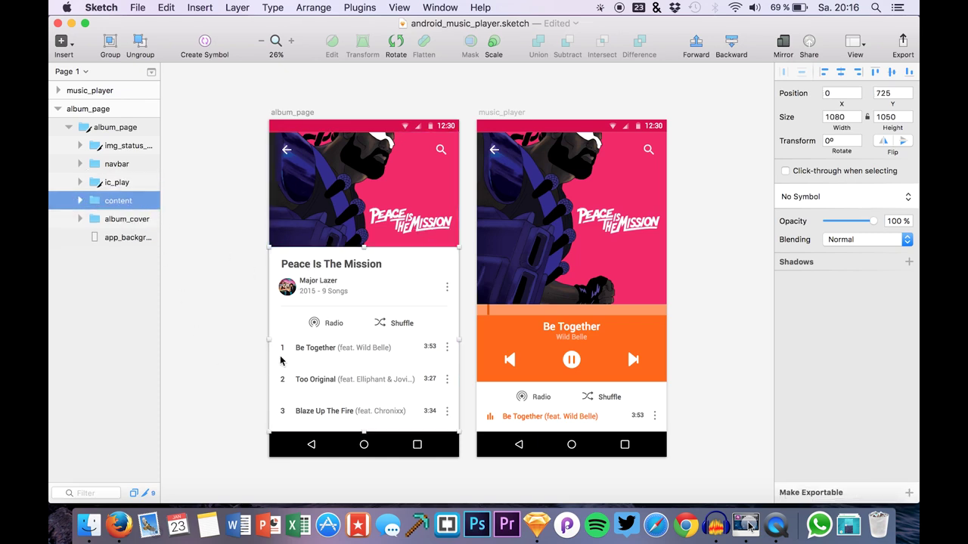
{"action": "left_click", "coordinate": [142, 201]}
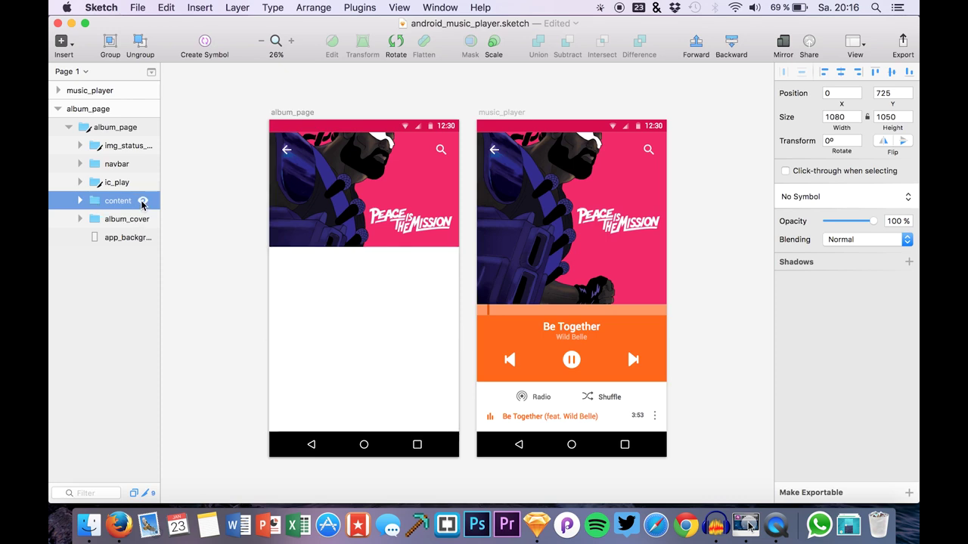
{"action": "left_click", "coordinate": [202, 243]}
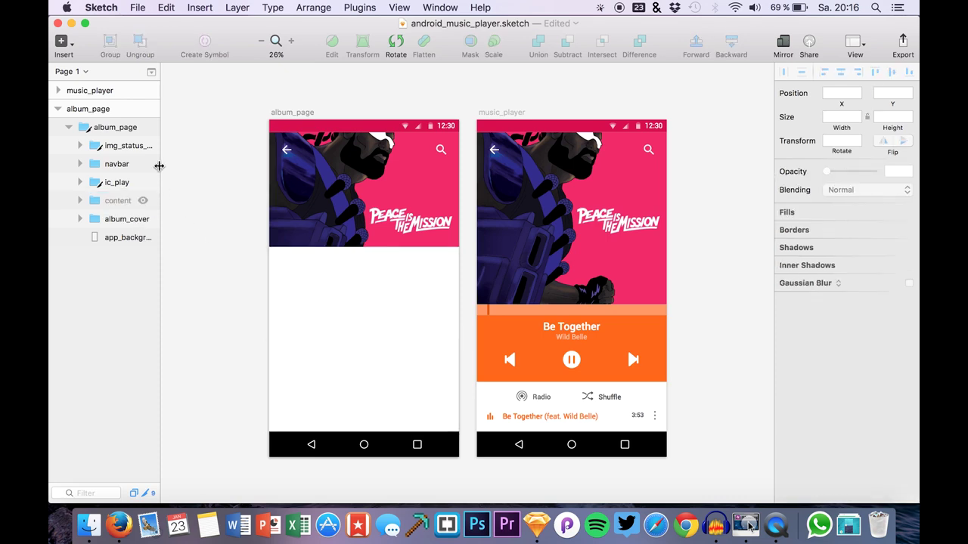
{"action": "left_click", "coordinate": [360, 237]}
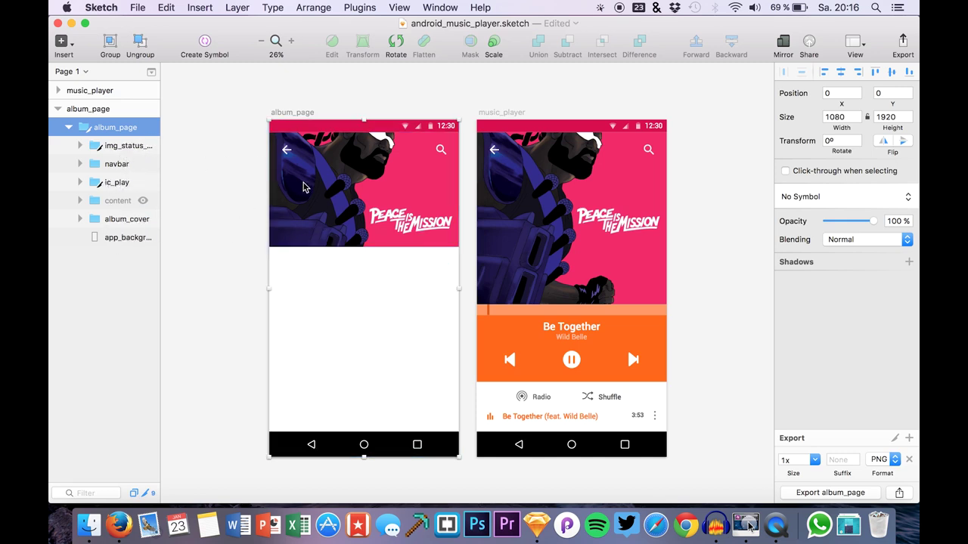
Expand the album_cover group and delete its Mask layer so the cover image is no longer cropped.
{"action": "left_click", "coordinate": [127, 147]}
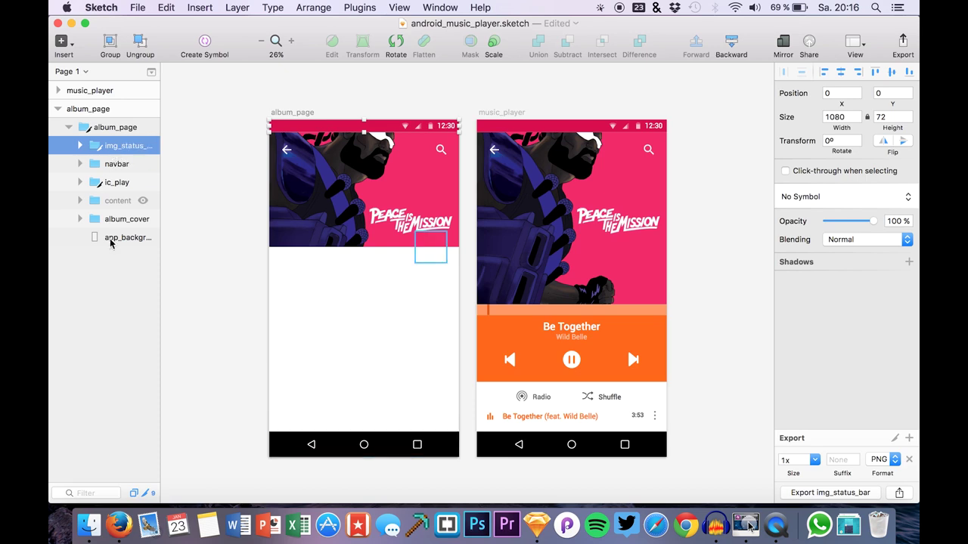
{"action": "left_click", "coordinate": [115, 219]}
{"action": "left_click", "coordinate": [80, 219]}
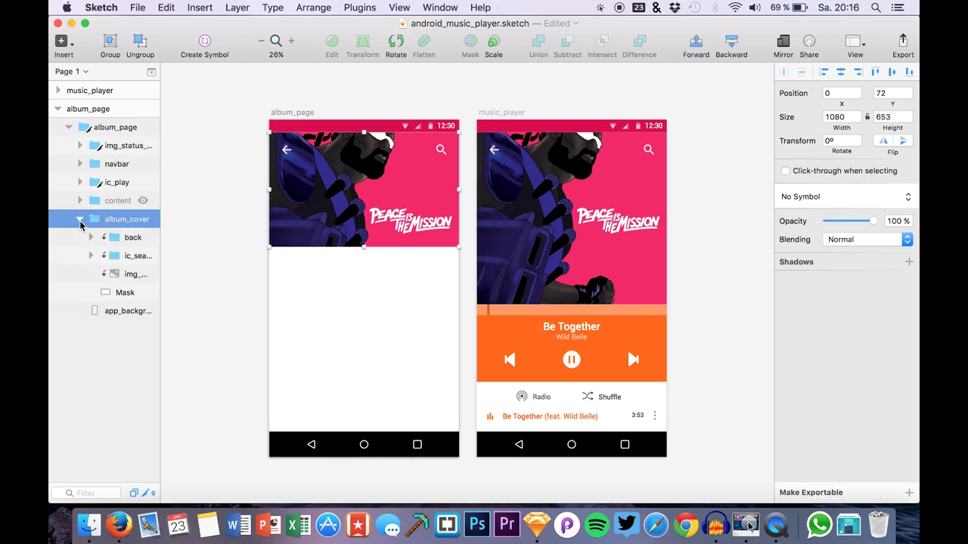
{"action": "left_click", "coordinate": [121, 293]}
{"action": "right_click", "coordinate": [124, 295]}
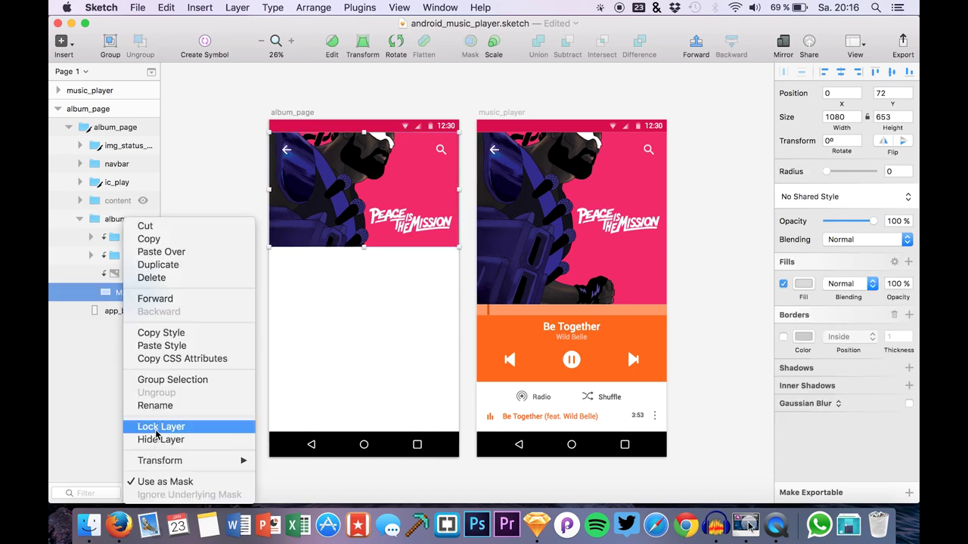
{"action": "left_click", "coordinate": [103, 295]}
{"action": "key", "text": "BackSpace"}
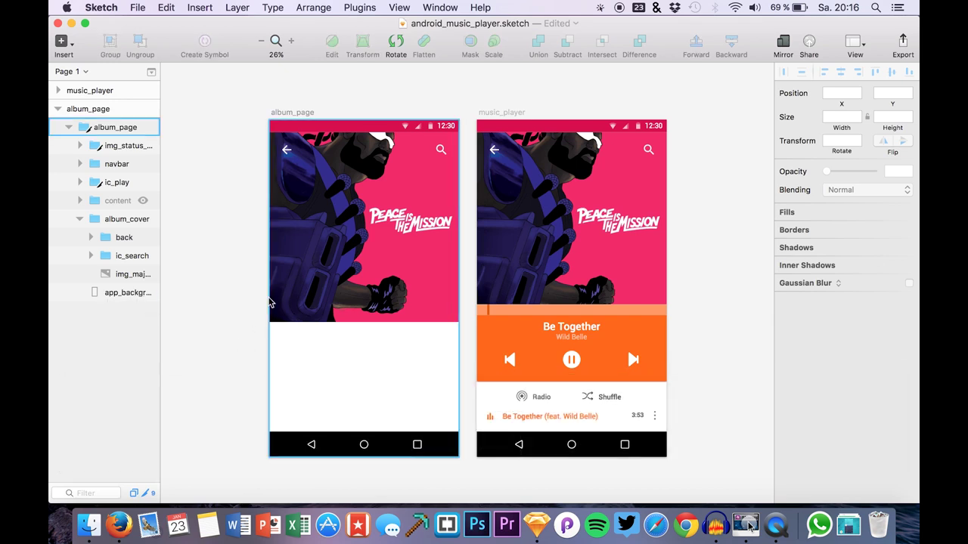
{"action": "left_click", "coordinate": [320, 166]}
Select the album_page artboard and export only its album_page slice, excluding all other slices.
{"action": "left_click", "coordinate": [106, 111]}
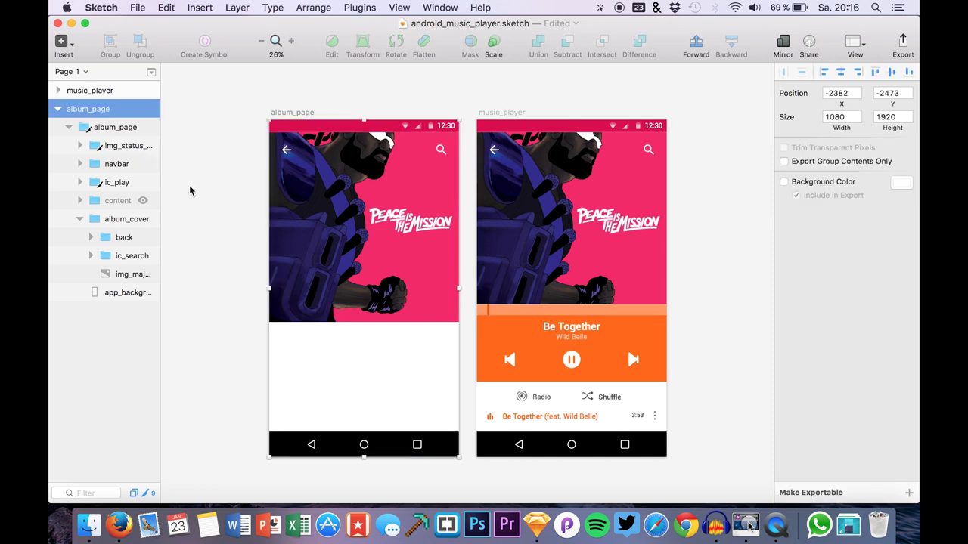
{"action": "key", "text": "shift+super+e"}
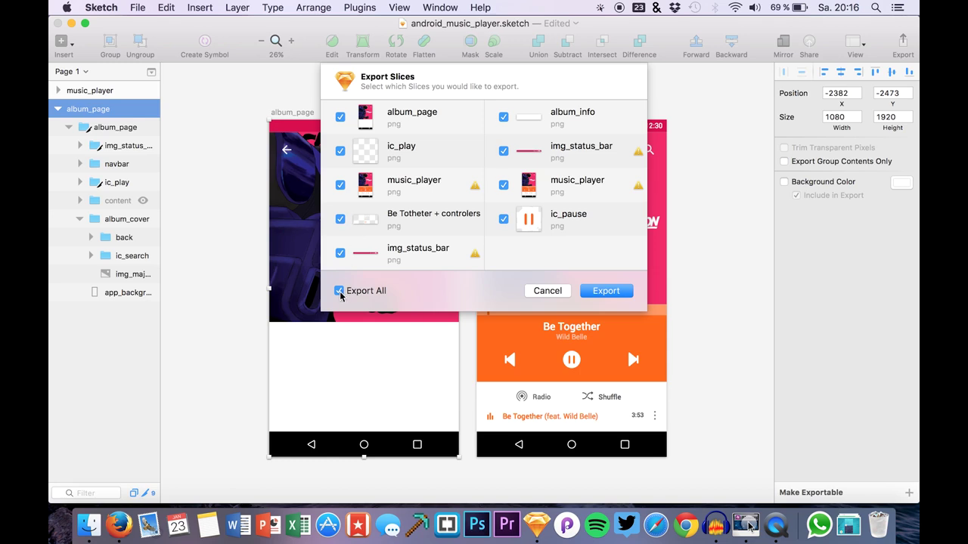
{"action": "left_click", "coordinate": [339, 292]}
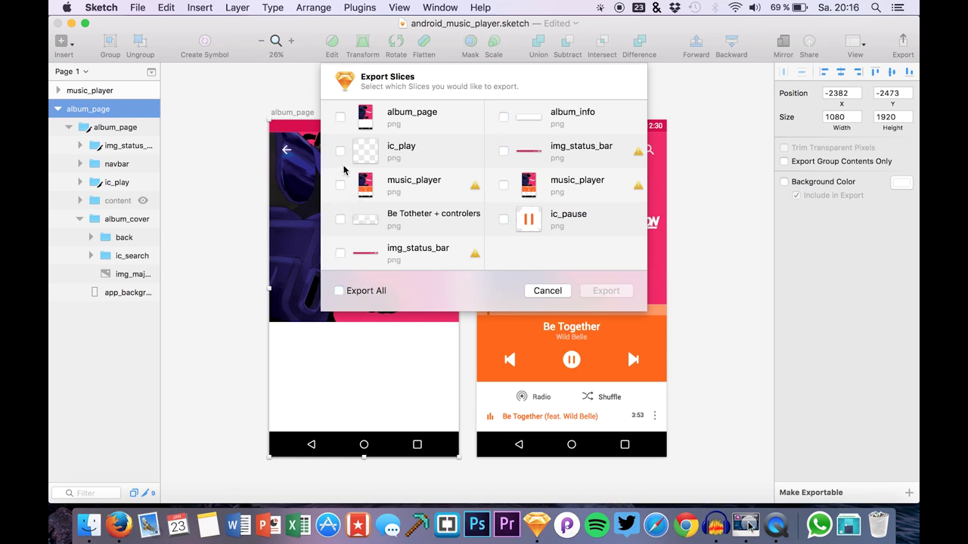
{"action": "left_click", "coordinate": [340, 118]}
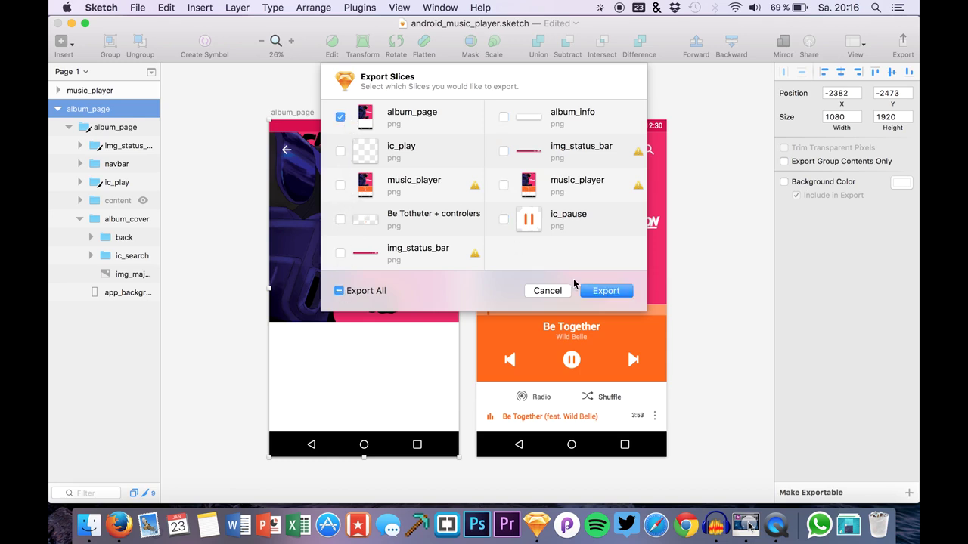
{"action": "left_click", "coordinate": [604, 292]}
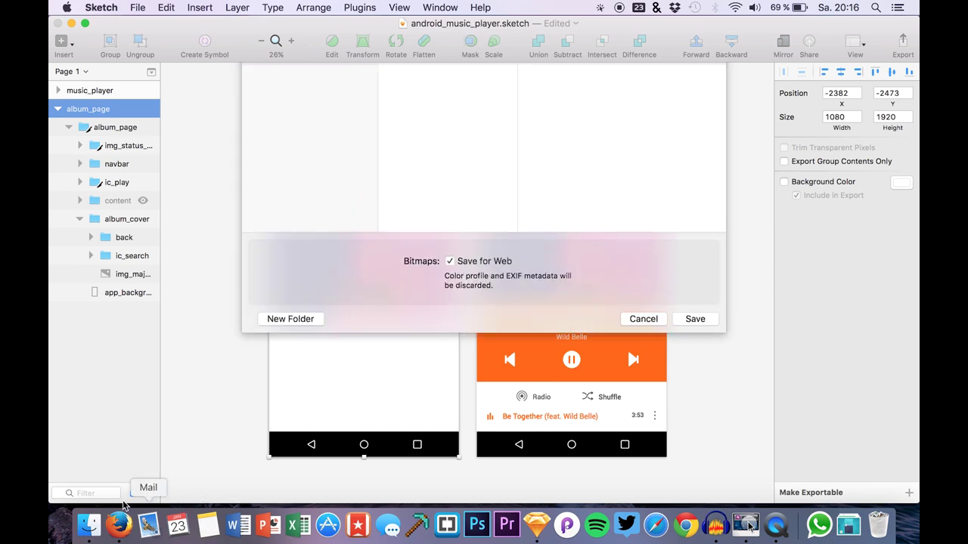
Save the exported slice as album_page.png in the vid48 folder inside Downloads > Videos.
{"action": "scroll", "coordinate": [427, 292], "scroll_direction": "down", "scroll_amount": 15}
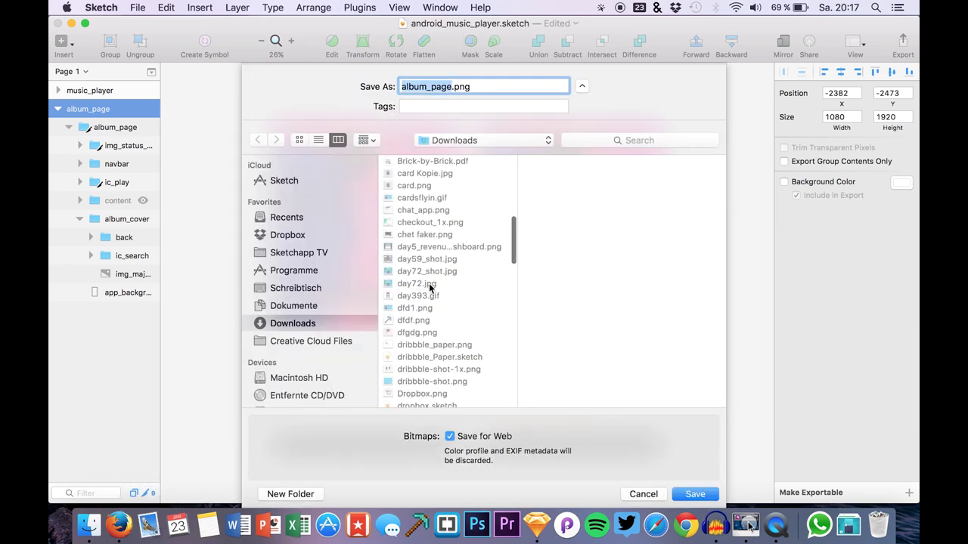
{"action": "scroll", "coordinate": [428, 289], "scroll_direction": "up", "scroll_amount": 2}
{"action": "left_click", "coordinate": [420, 378]}
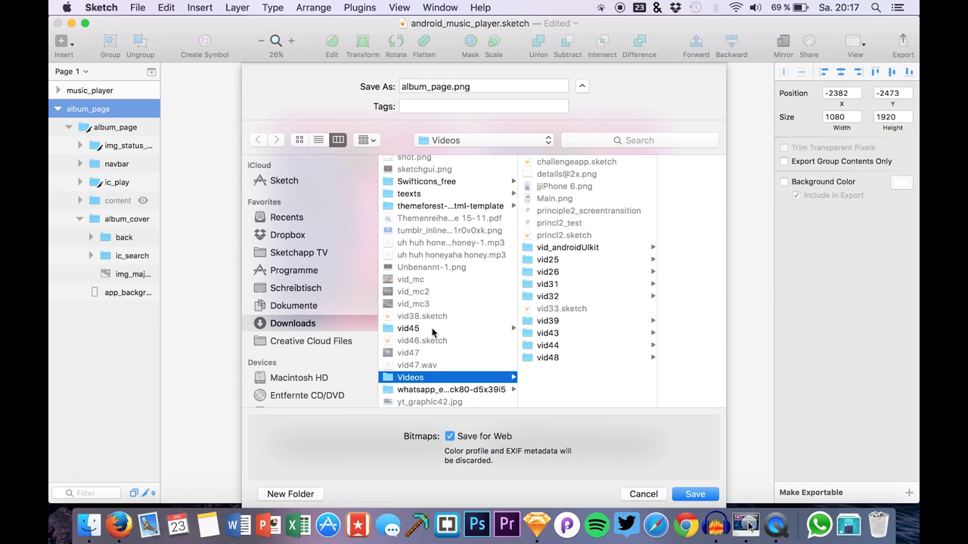
{"action": "left_click", "coordinate": [557, 357]}
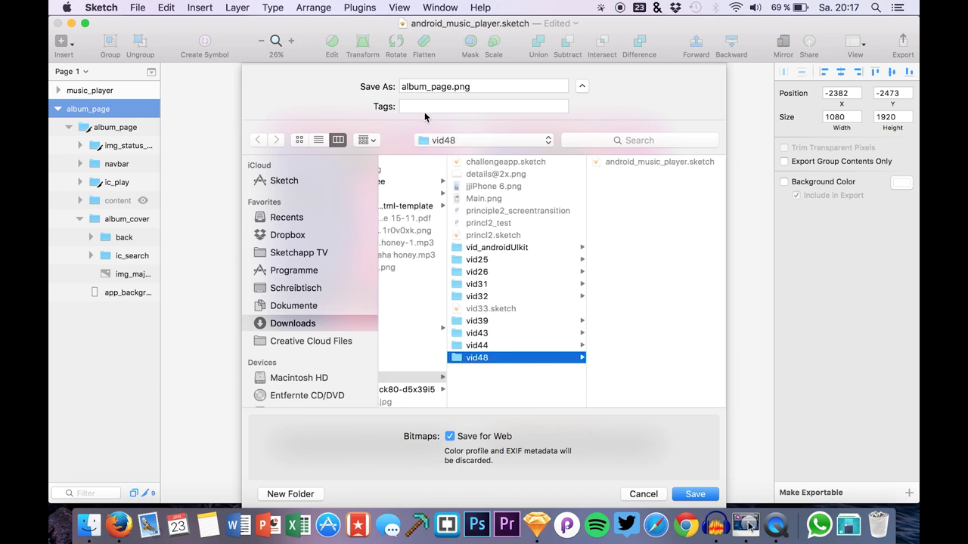
{"action": "left_click", "coordinate": [455, 87]}
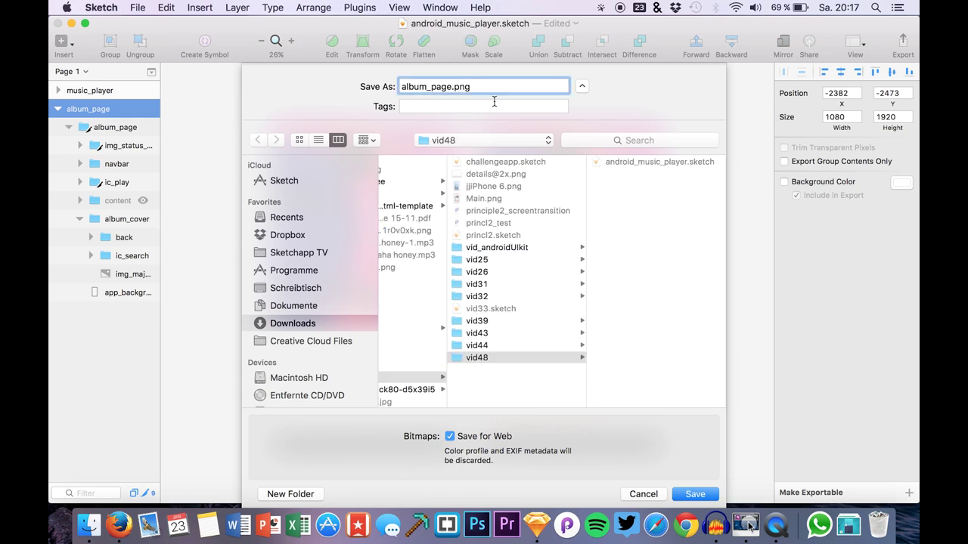
{"action": "key", "text": "Return"}
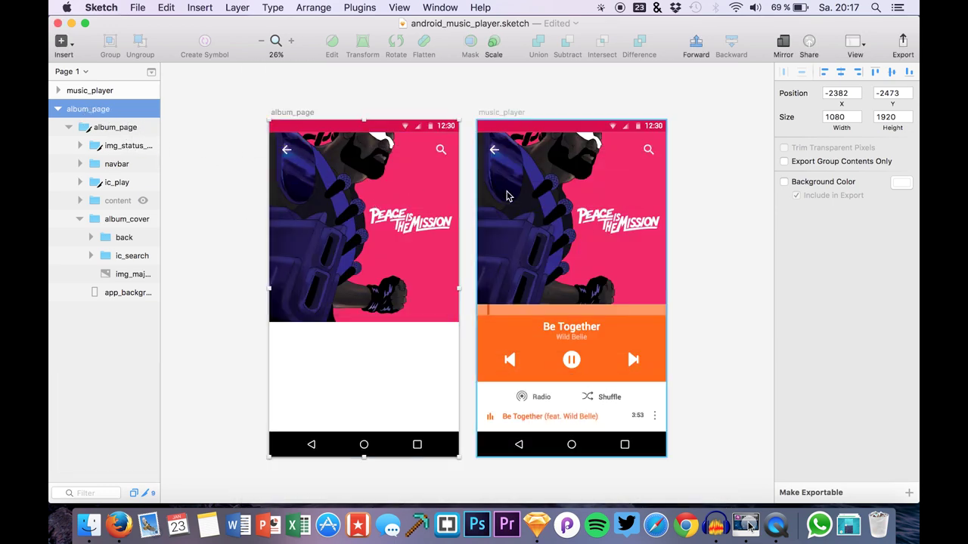
Show the hidden content group of the album page again, make it exportable and export it as content.png to the vid48 folder.
{"action": "left_click", "coordinate": [143, 201]}
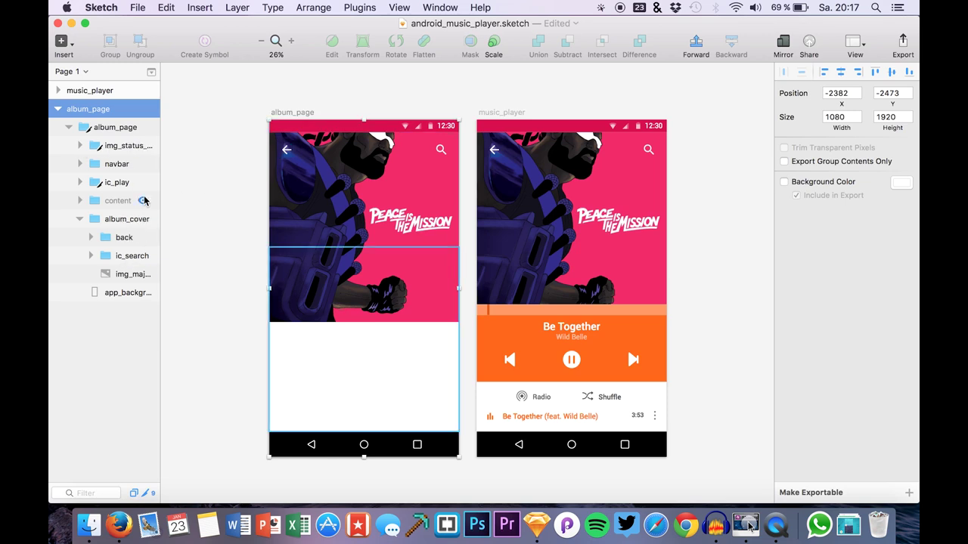
{"action": "left_click", "coordinate": [100, 205]}
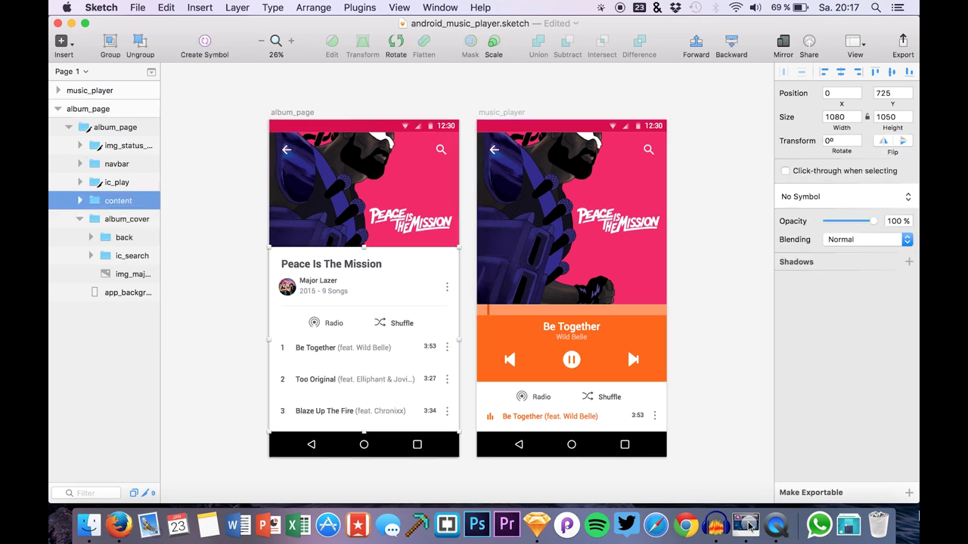
{"action": "left_click", "coordinate": [909, 493]}
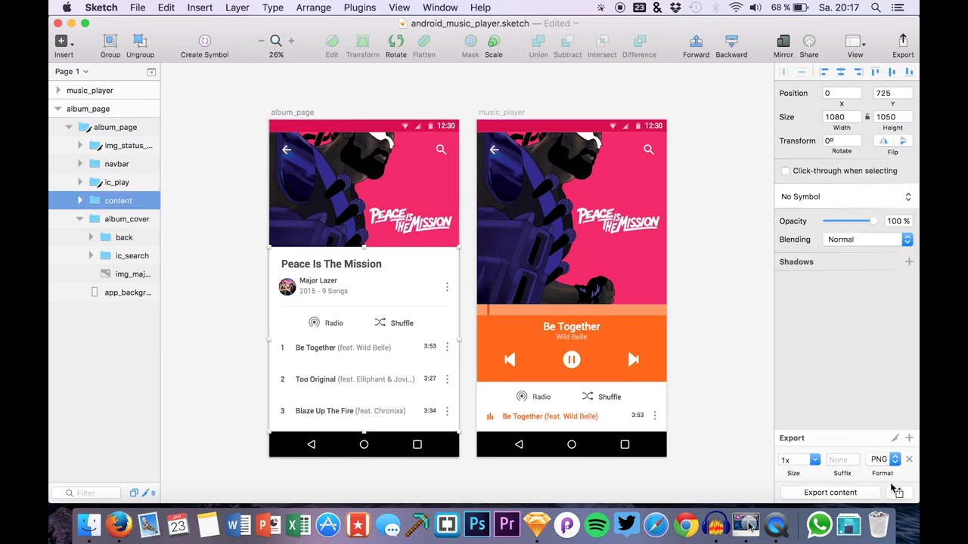
{"action": "left_click", "coordinate": [822, 490]}
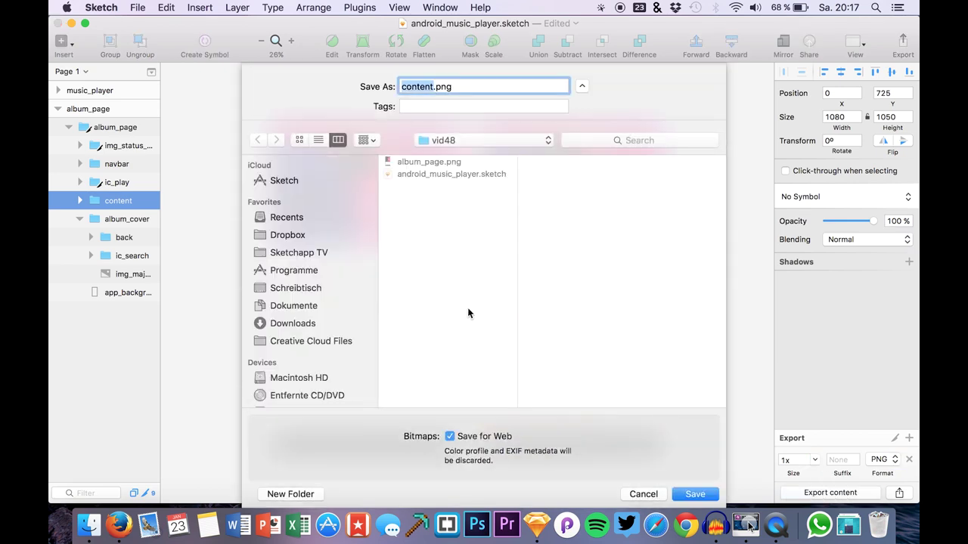
{"action": "key", "text": "Return"}
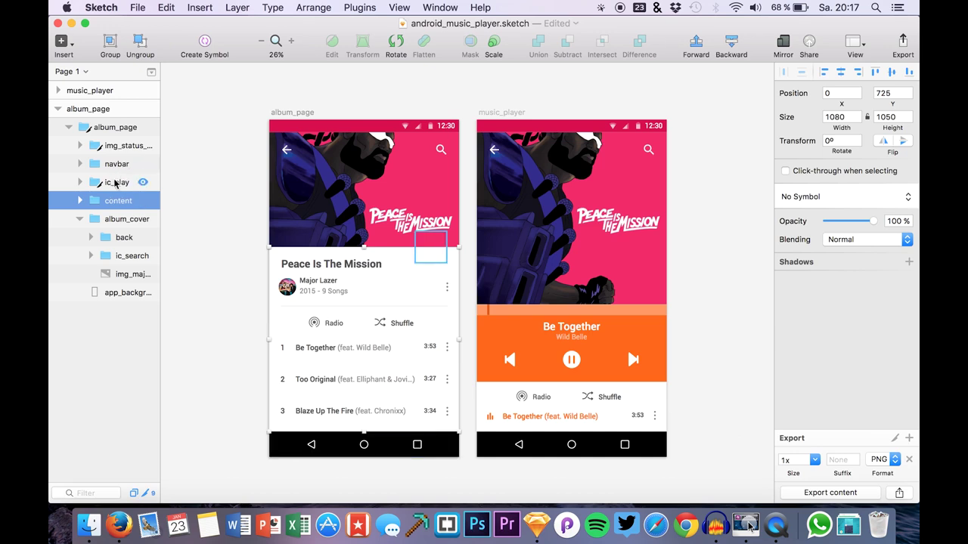
Export the album page's ic_play group as a 1x PNG to the vid48 folder and collapse the group.
{"action": "left_click", "coordinate": [115, 183]}
{"action": "left_click", "coordinate": [77, 183]}
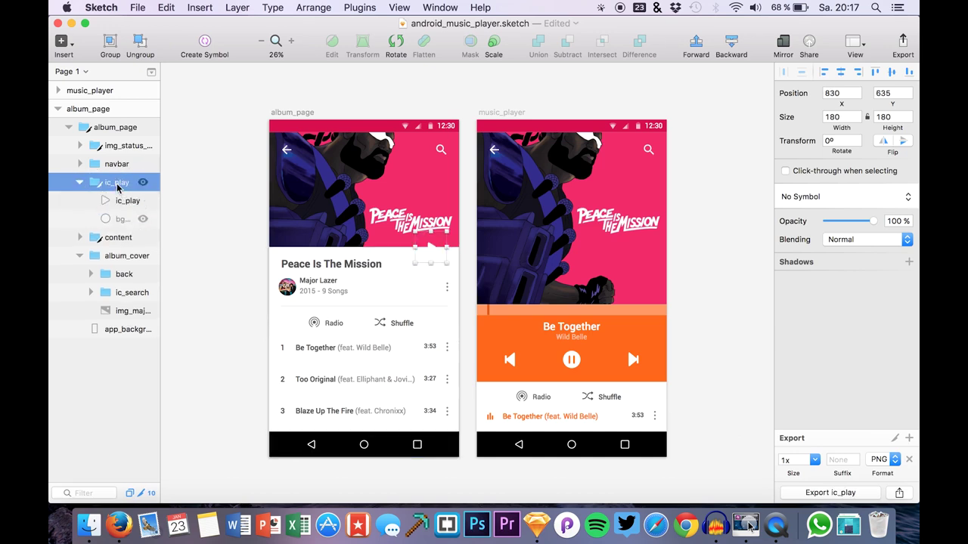
{"action": "left_click", "coordinate": [832, 493]}
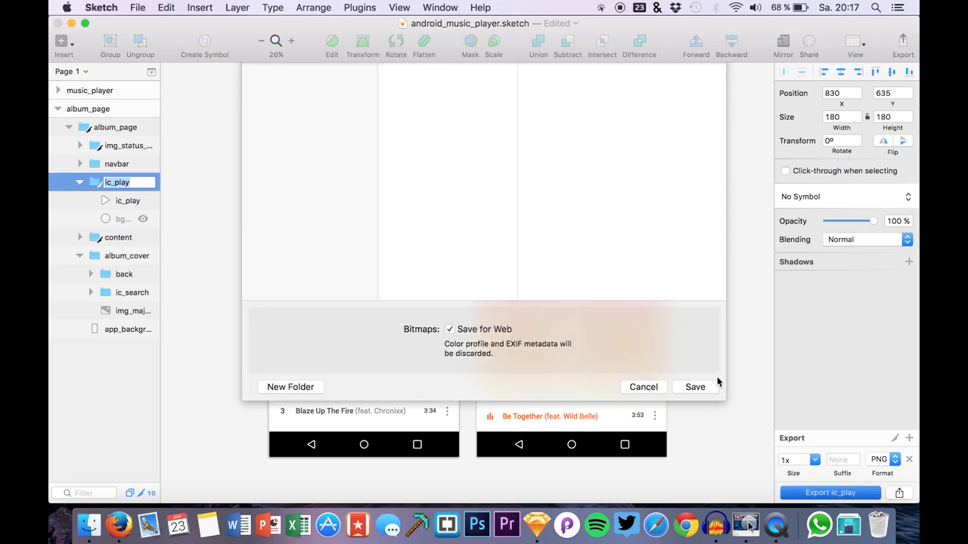
{"action": "key", "text": "Return"}
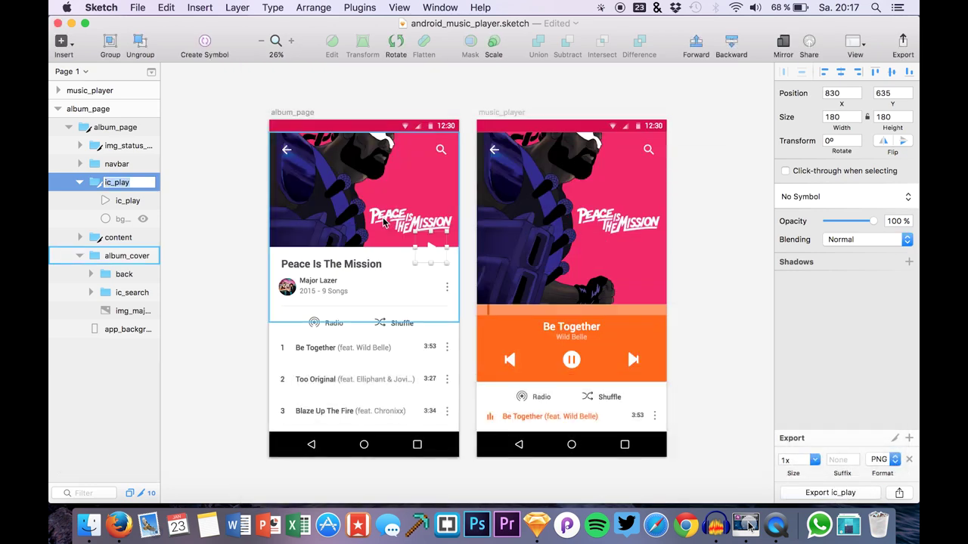
{"action": "left_click", "coordinate": [79, 182]}
{"action": "left_click", "coordinate": [218, 208]}
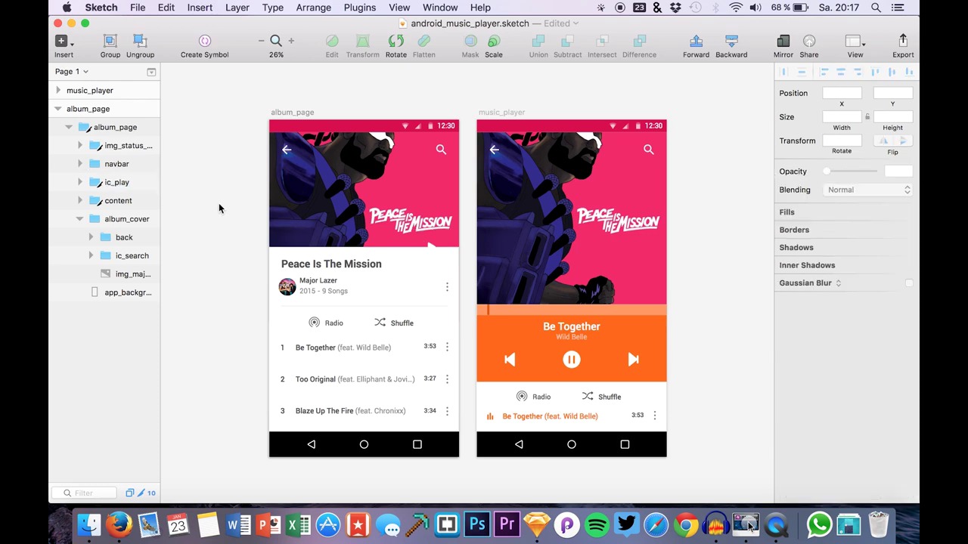
Select the music_player group, collapse the album_page artboard and expand the music_player group to list its layers.
{"action": "scroll", "coordinate": [552, 243], "scroll_direction": "right", "scroll_amount": 3}
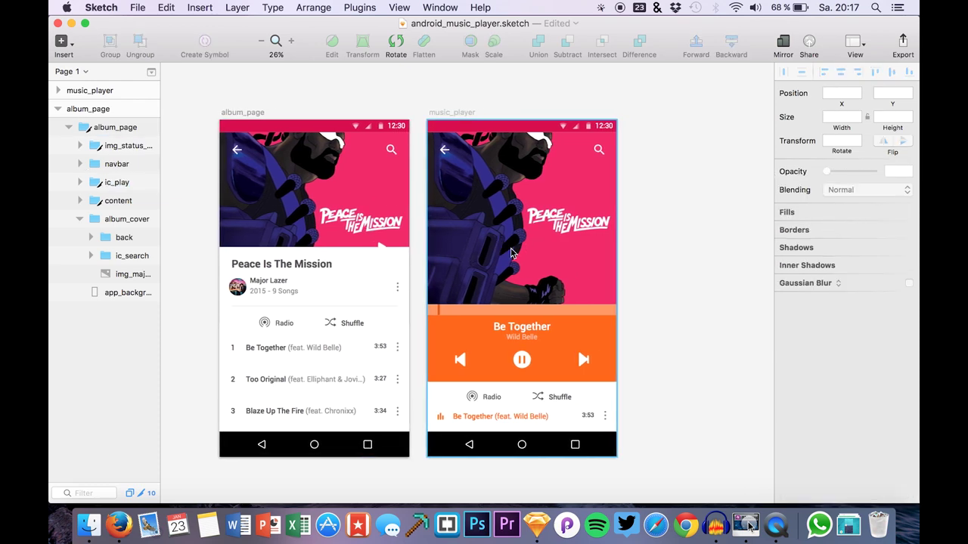
{"action": "scroll", "coordinate": [544, 287], "scroll_direction": "up", "scroll_amount": 5}
{"action": "scroll", "coordinate": [541, 289], "scroll_direction": "down", "scroll_amount": 5}
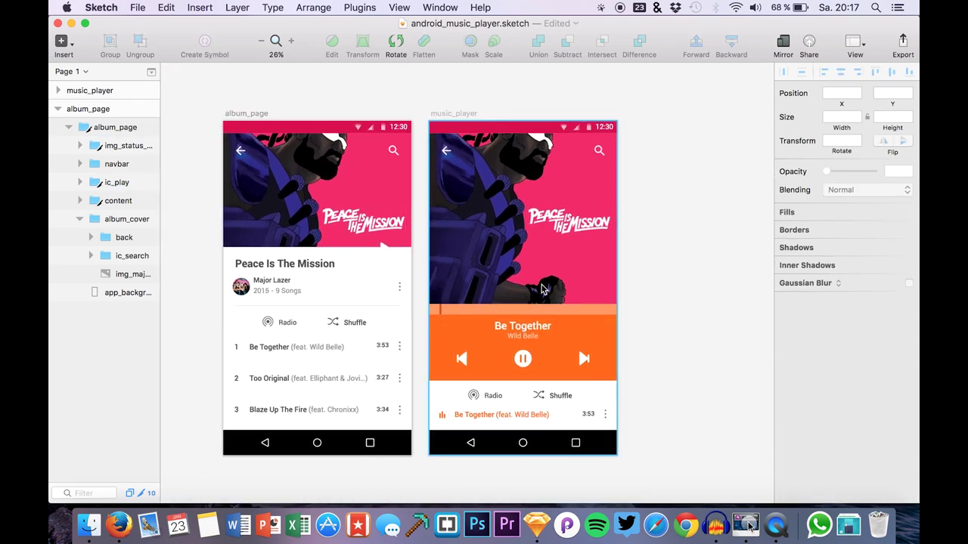
{"action": "left_click", "coordinate": [444, 405]}
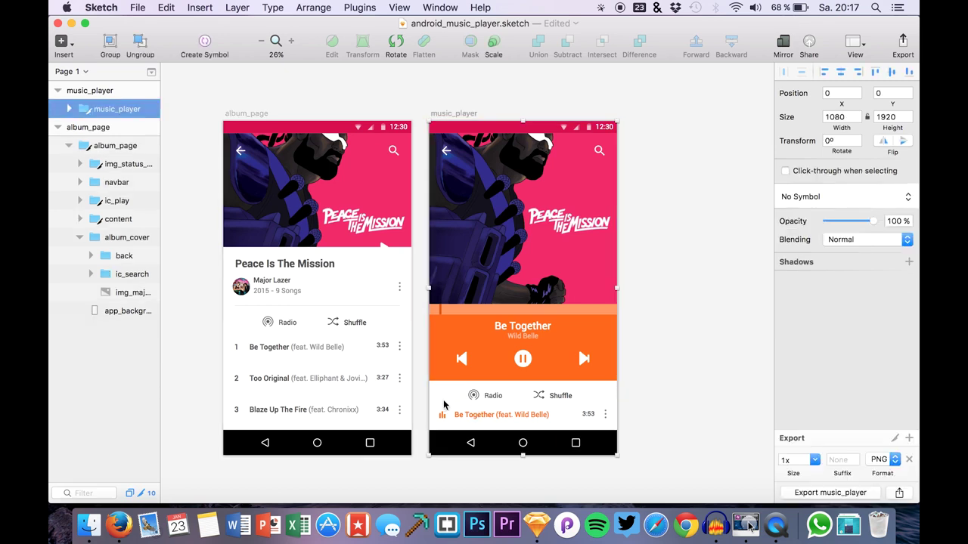
{"action": "left_click", "coordinate": [59, 127]}
{"action": "left_click", "coordinate": [68, 109]}
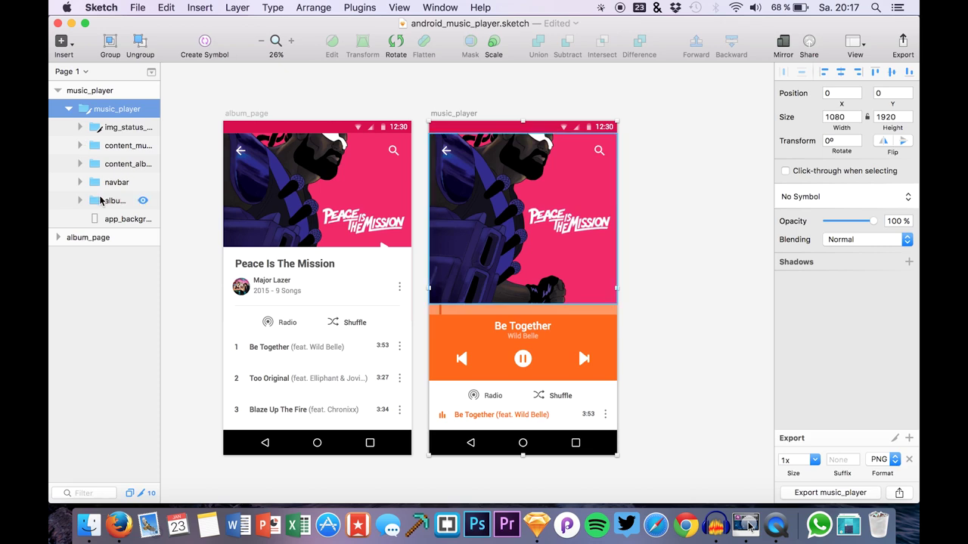
Make the content_album group of the music player exportable and save it as content_album.png in the vid48 folder.
{"action": "left_click", "coordinate": [101, 201]}
{"action": "left_click", "coordinate": [103, 183]}
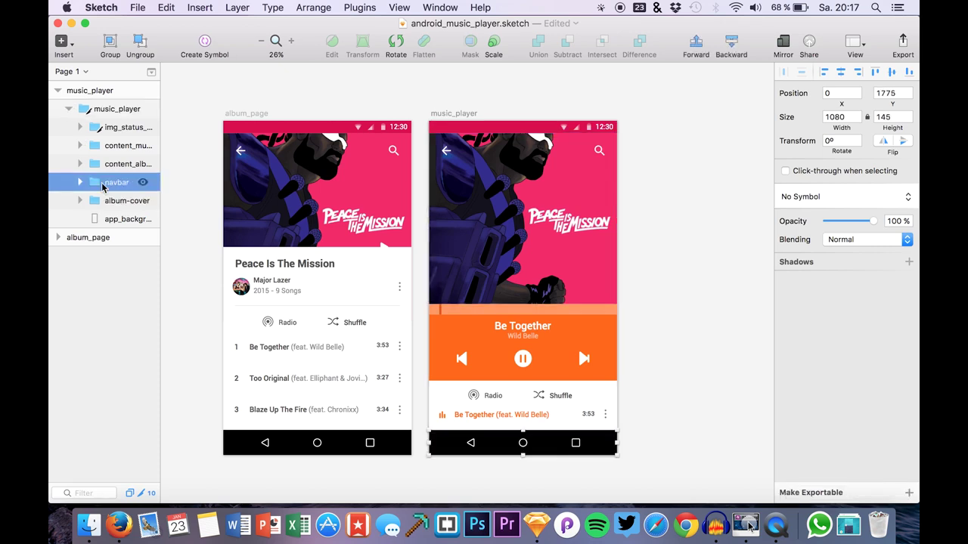
{"action": "left_click", "coordinate": [115, 165]}
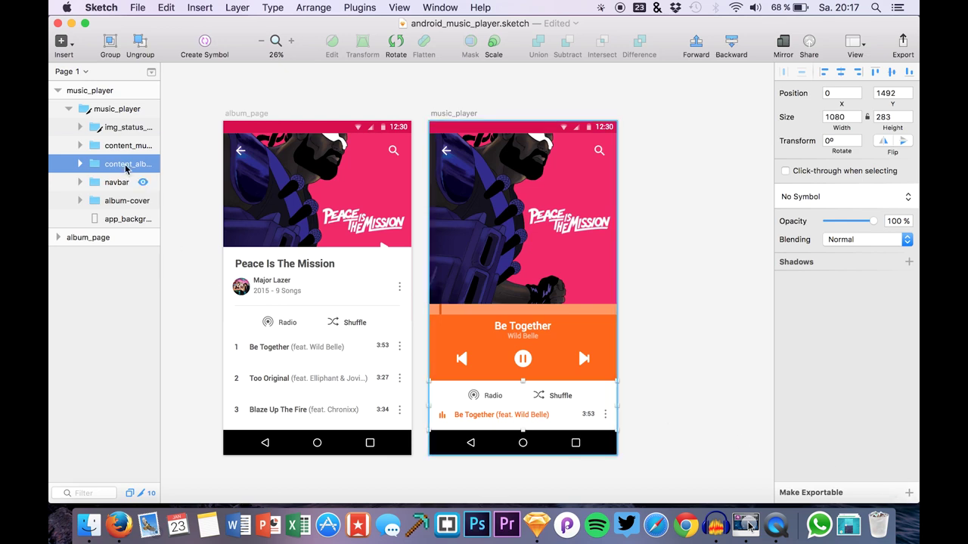
{"action": "left_click", "coordinate": [908, 492]}
{"action": "left_click", "coordinate": [832, 493]}
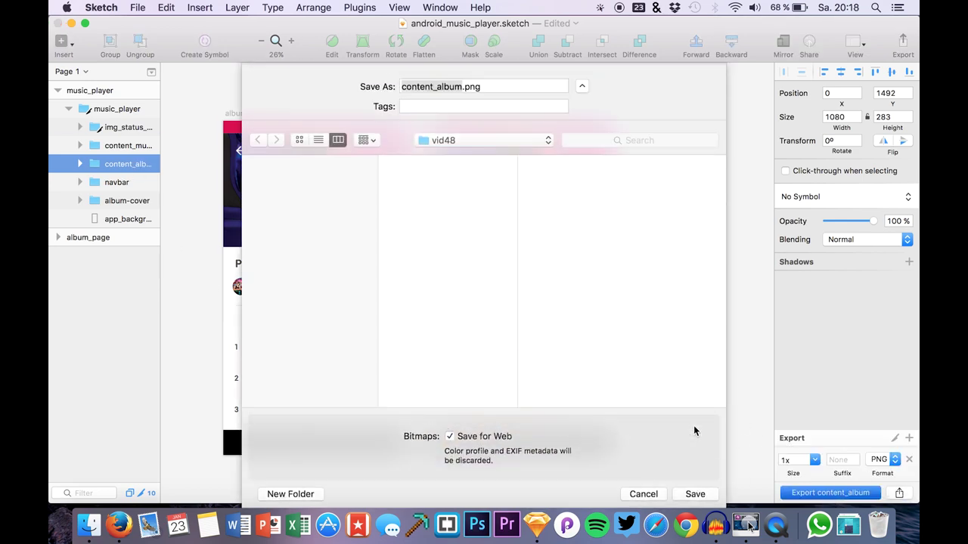
{"action": "key", "text": "Return"}
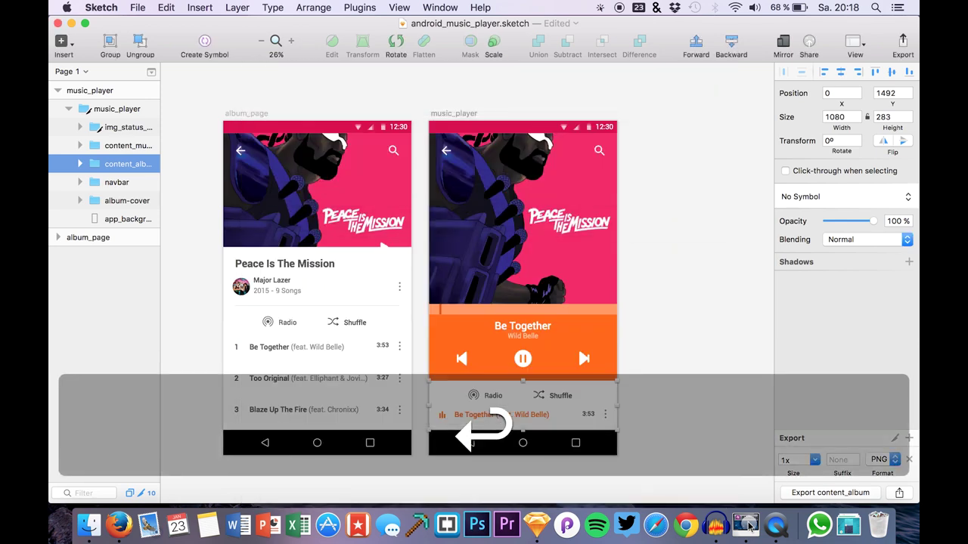
Expand the music player's orange content group and export its song title and controls subgroup as Be Totheter + controlers.png.
{"action": "left_click", "coordinate": [101, 145]}
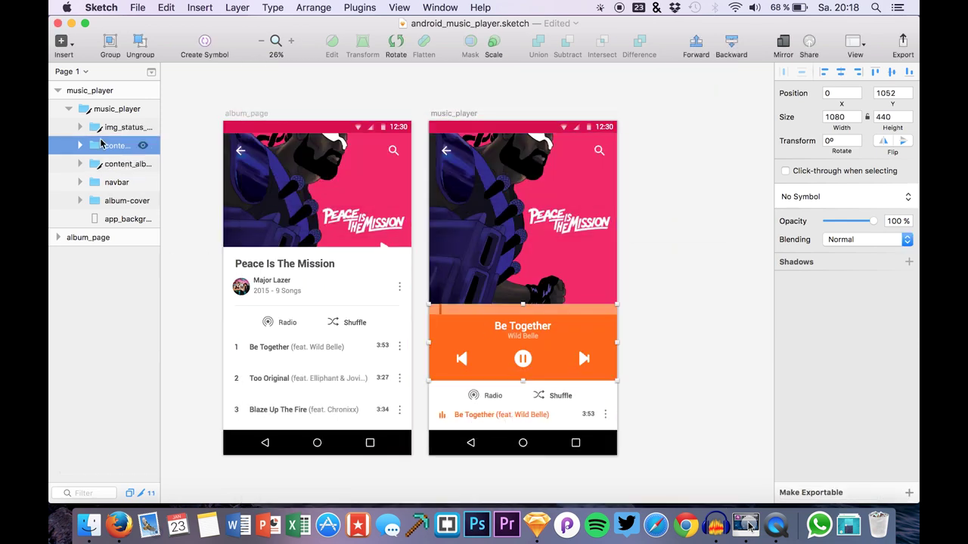
{"action": "left_click", "coordinate": [80, 145]}
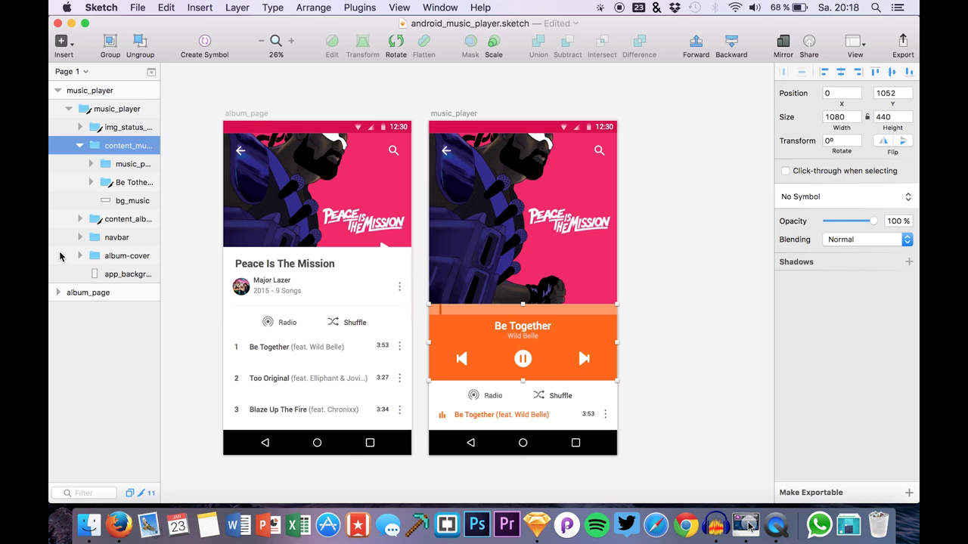
{"action": "left_click", "coordinate": [110, 218]}
{"action": "left_click", "coordinate": [109, 182]}
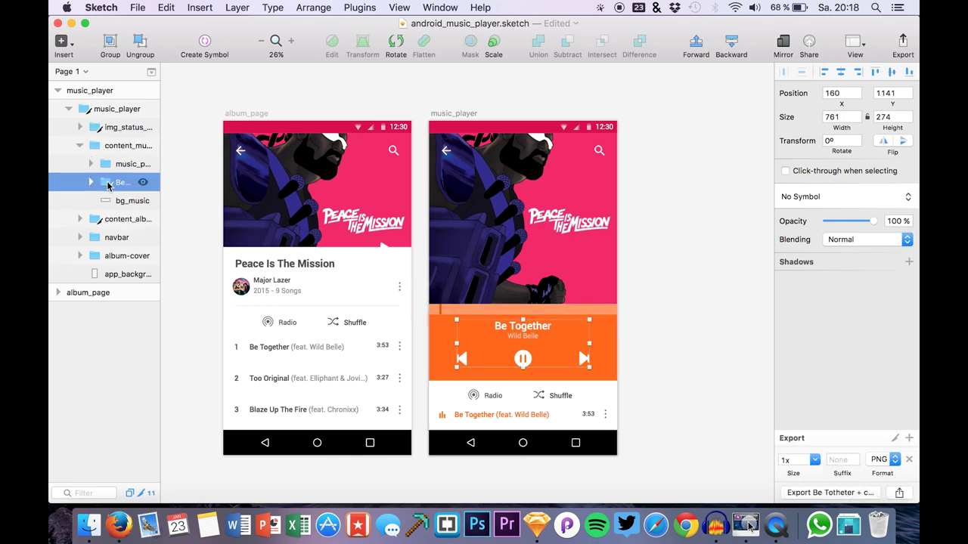
{"action": "left_click", "coordinate": [822, 493]}
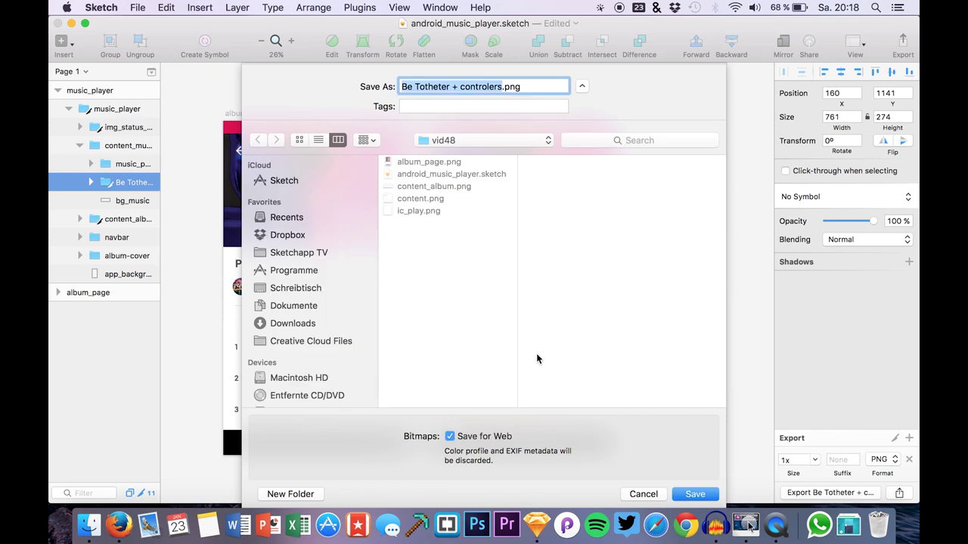
{"action": "key", "text": "Return"}
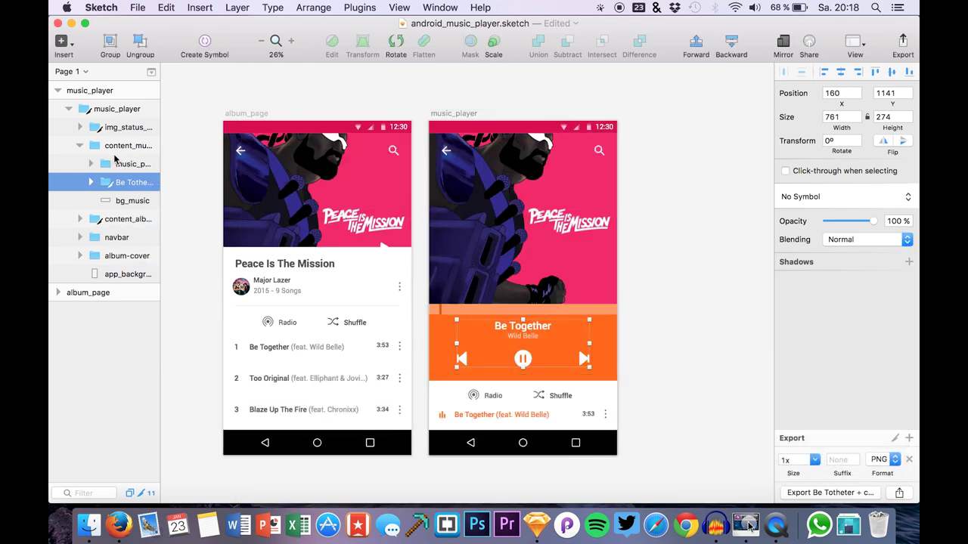
Make the music_progress group exportable, save it as music_progress.png in the vid48 folder and clear the selection.
{"action": "left_click", "coordinate": [136, 164]}
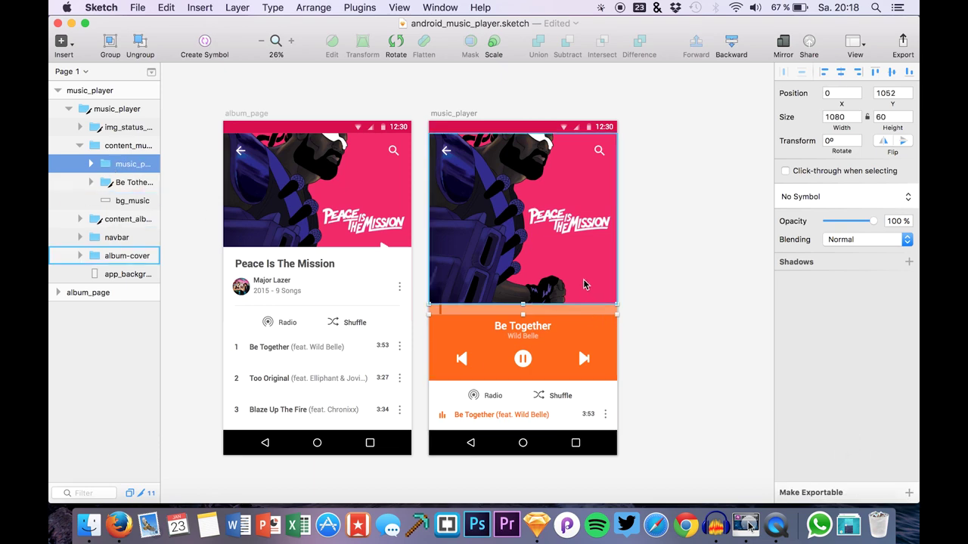
{"action": "scroll", "coordinate": [583, 296], "scroll_direction": "up", "scroll_amount": 5}
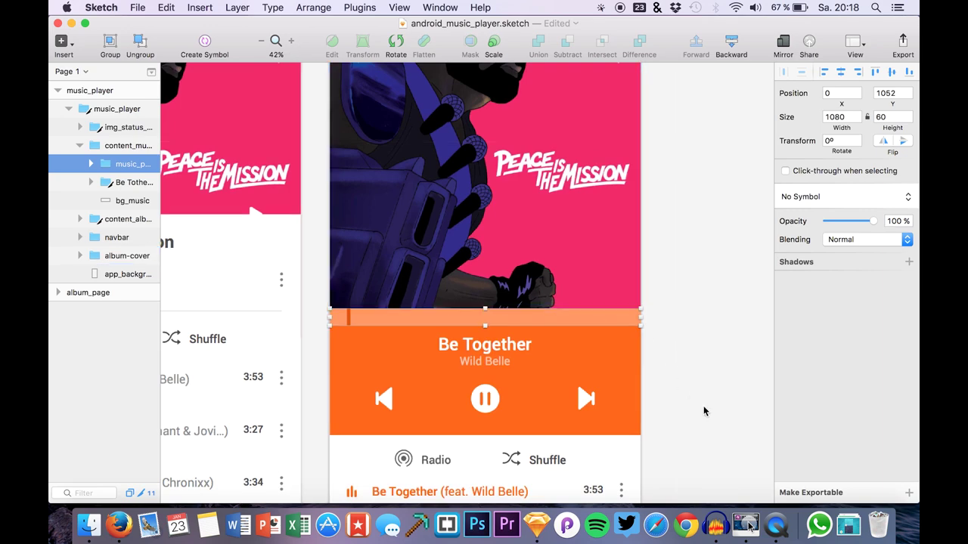
{"action": "left_click", "coordinate": [908, 492]}
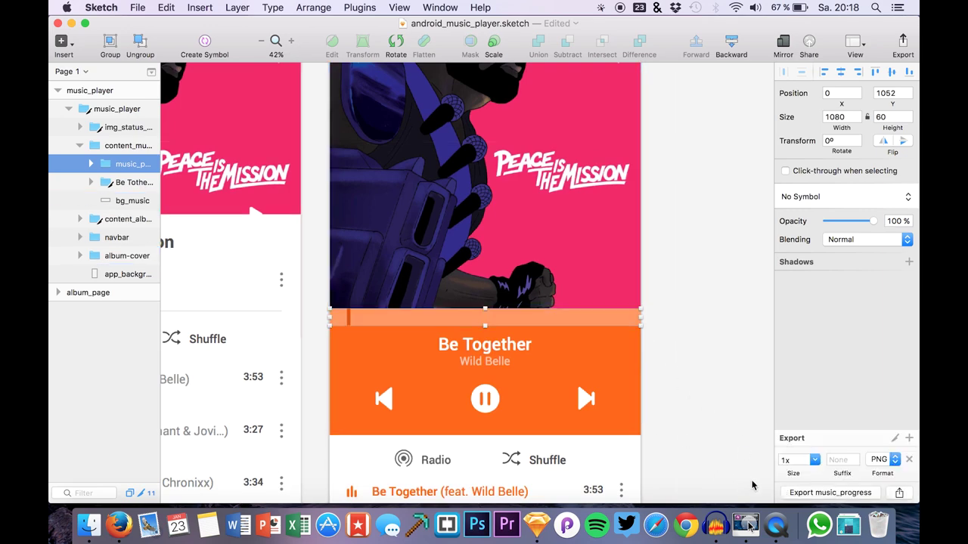
{"action": "left_click", "coordinate": [830, 492]}
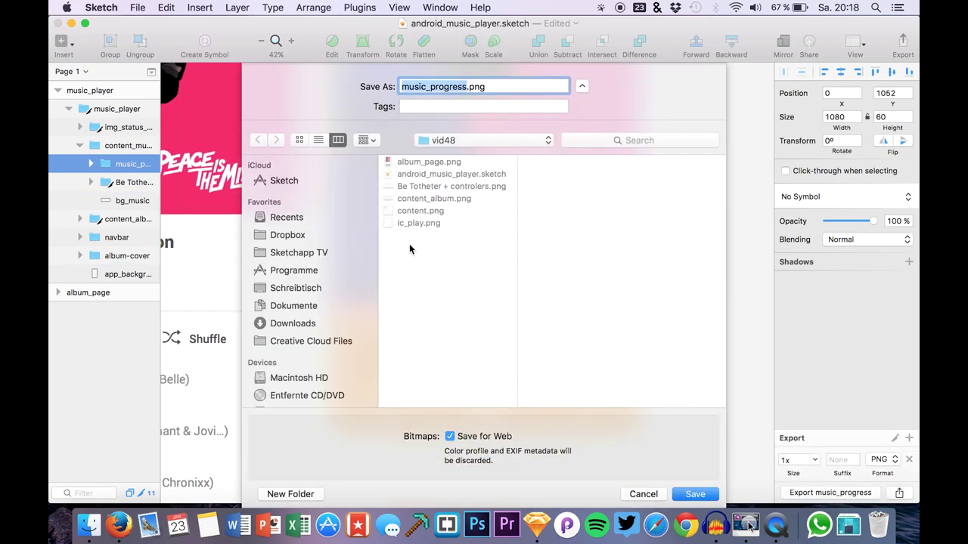
{"action": "key", "text": "Return"}
{"action": "scroll", "coordinate": [350, 204], "scroll_direction": "down", "scroll_amount": 5}
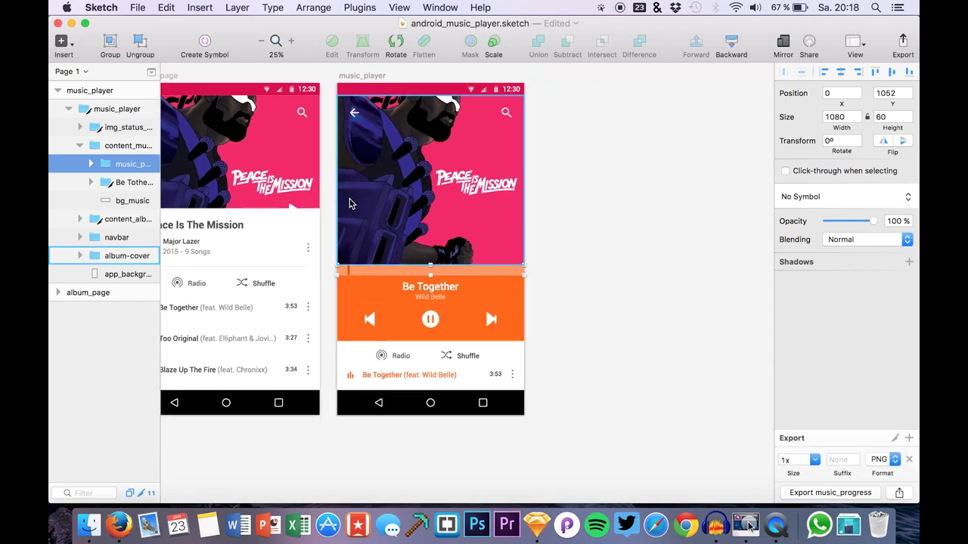
{"action": "scroll", "coordinate": [341, 200], "scroll_direction": "left", "scroll_amount": 4}
{"action": "left_click", "coordinate": [191, 213]}
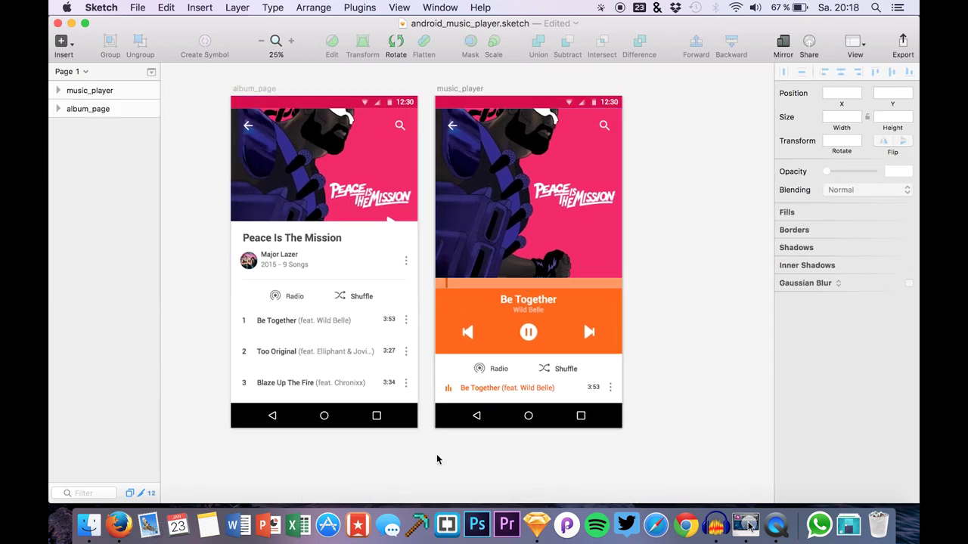
Switch to Principle and choose to enter a custom size for Artboard 1, opening its width for editing.
{"action": "left_click", "coordinate": [566, 520]}
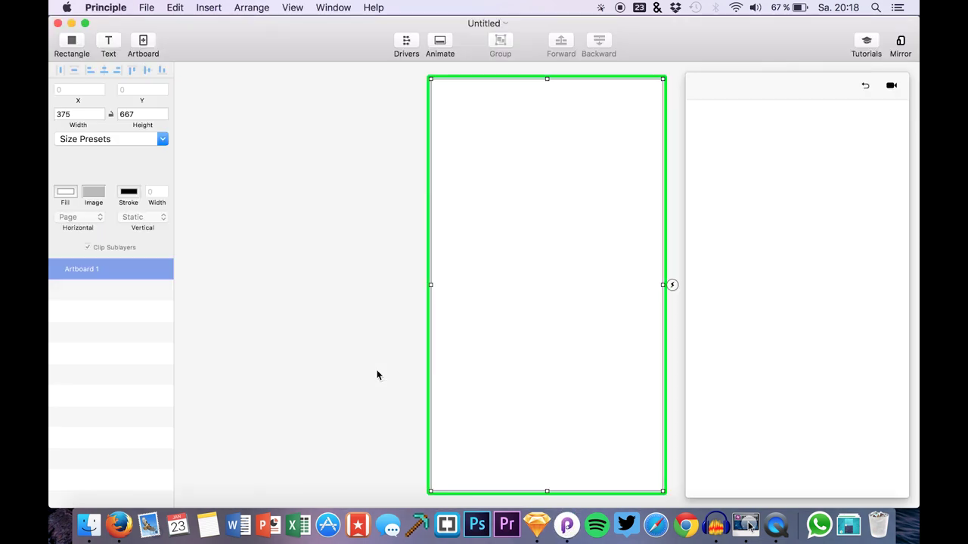
{"action": "left_click", "coordinate": [72, 138]}
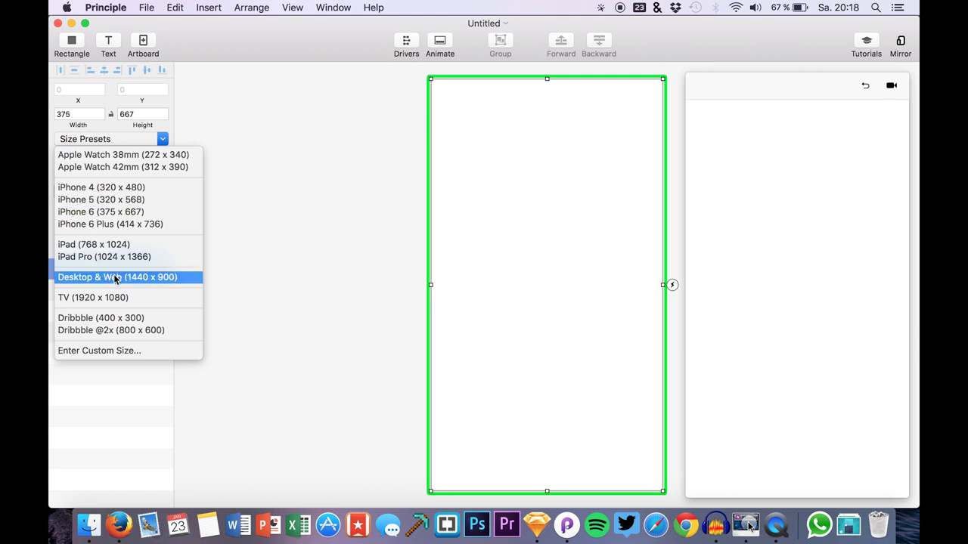
{"action": "left_click", "coordinate": [110, 353]}
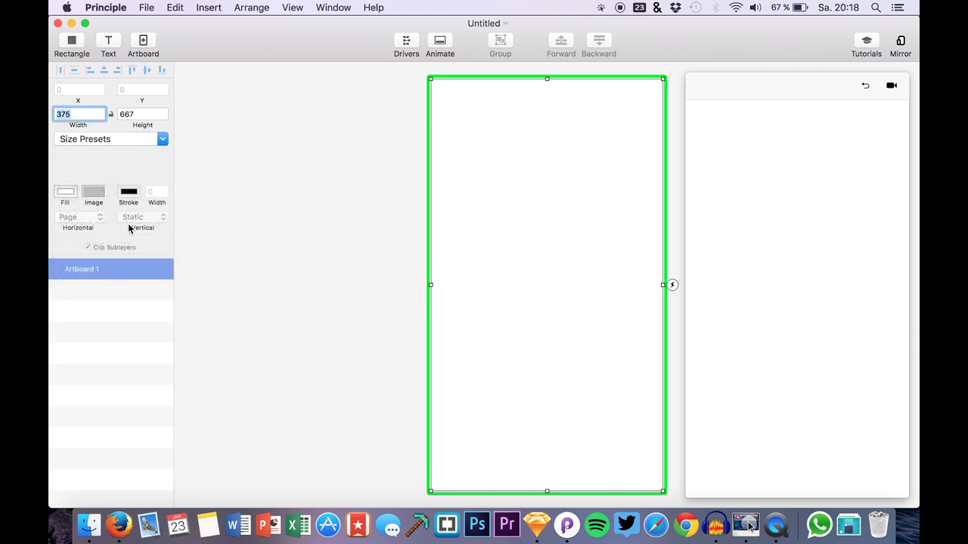
{"action": "scroll", "coordinate": [393, 284], "scroll_direction": "right", "scroll_amount": 5}
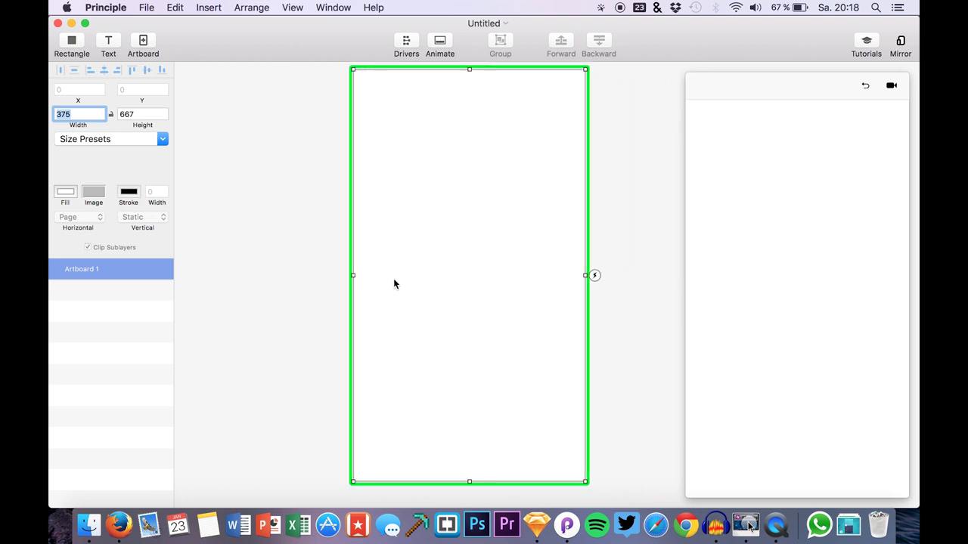
{"action": "scroll", "coordinate": [428, 295], "scroll_direction": "down", "scroll_amount": 2}
{"action": "scroll", "coordinate": [427, 295], "scroll_direction": "right", "scroll_amount": 2}
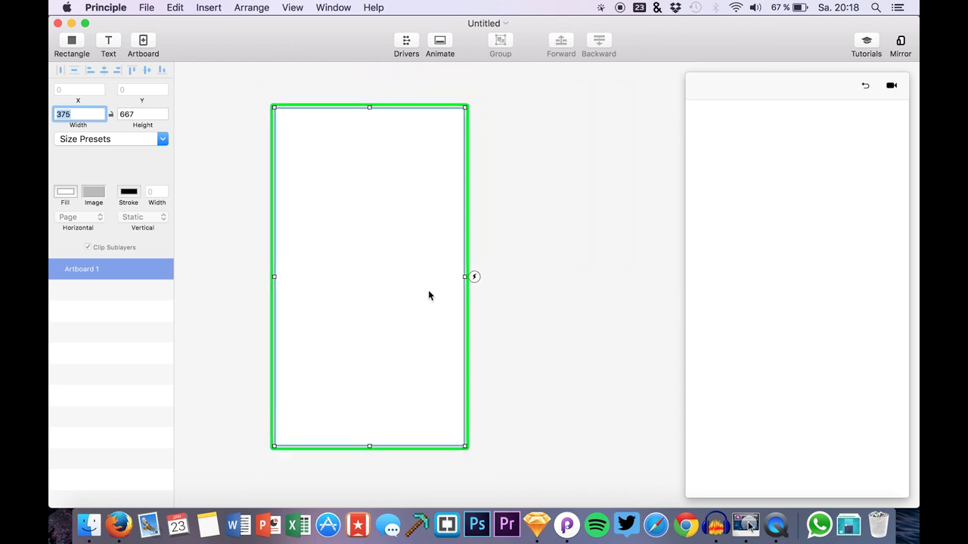
Switch to Finder and examine the file information of album_page.png in the vid48 folder.
{"action": "left_click", "coordinate": [89, 524]}
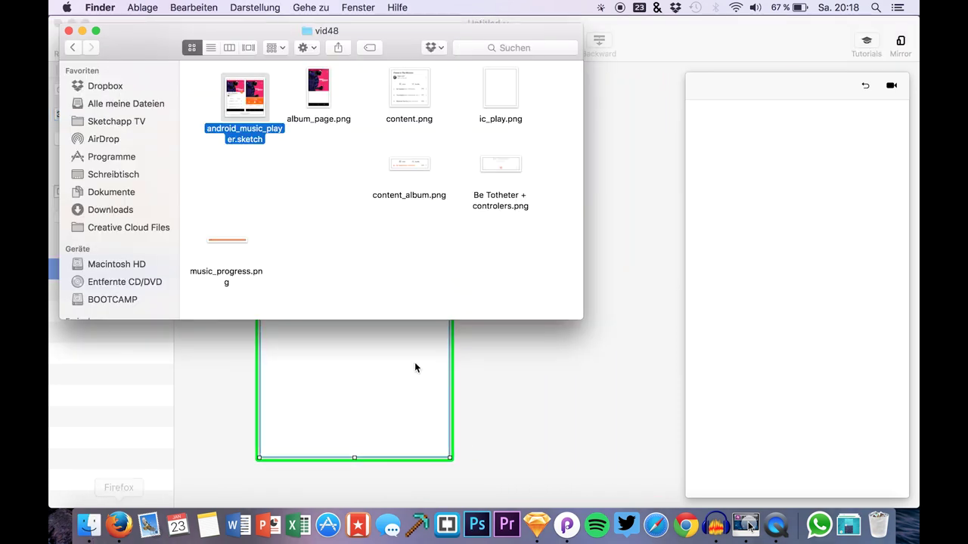
{"action": "left_click", "coordinate": [318, 118]}
{"action": "right_click", "coordinate": [319, 116]}
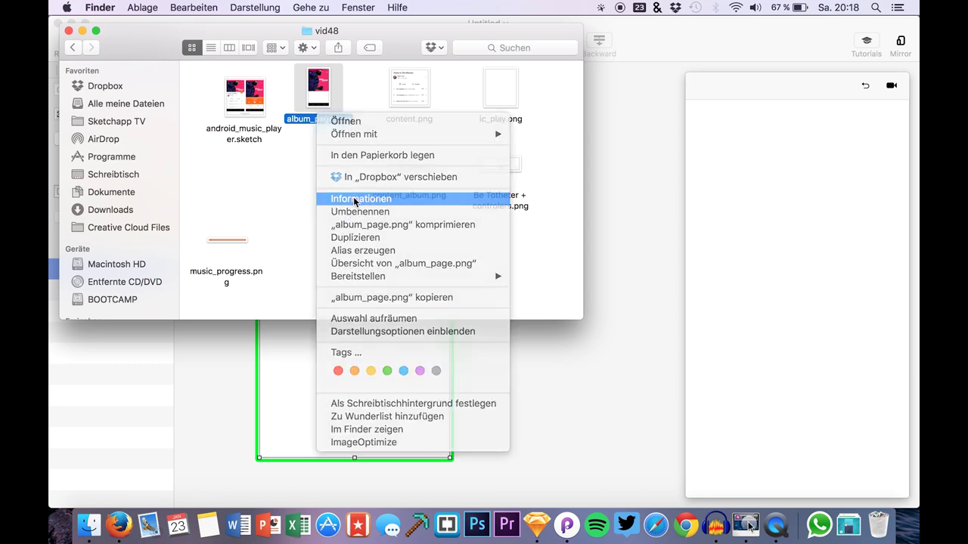
{"action": "left_click", "coordinate": [355, 199]}
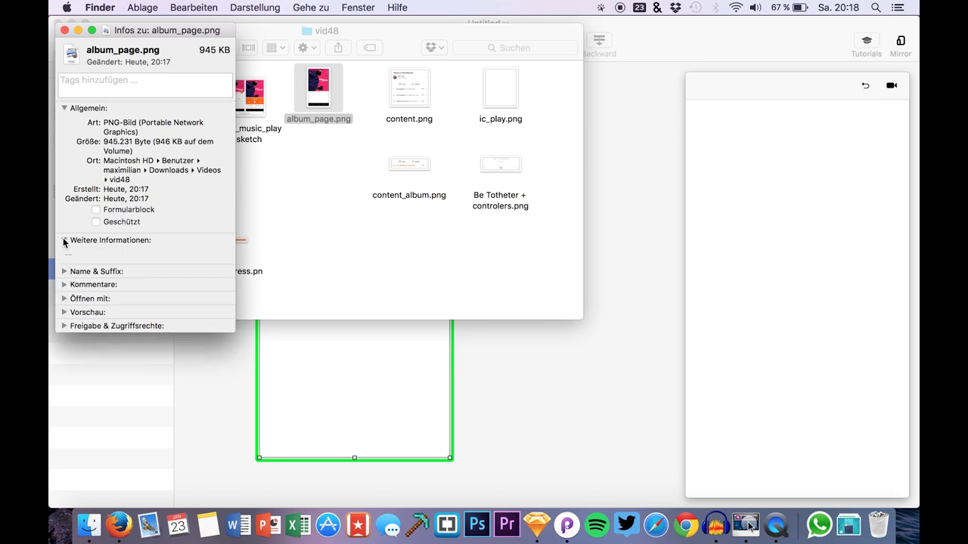
{"action": "left_click", "coordinate": [65, 281]}
{"action": "left_click", "coordinate": [65, 281]}
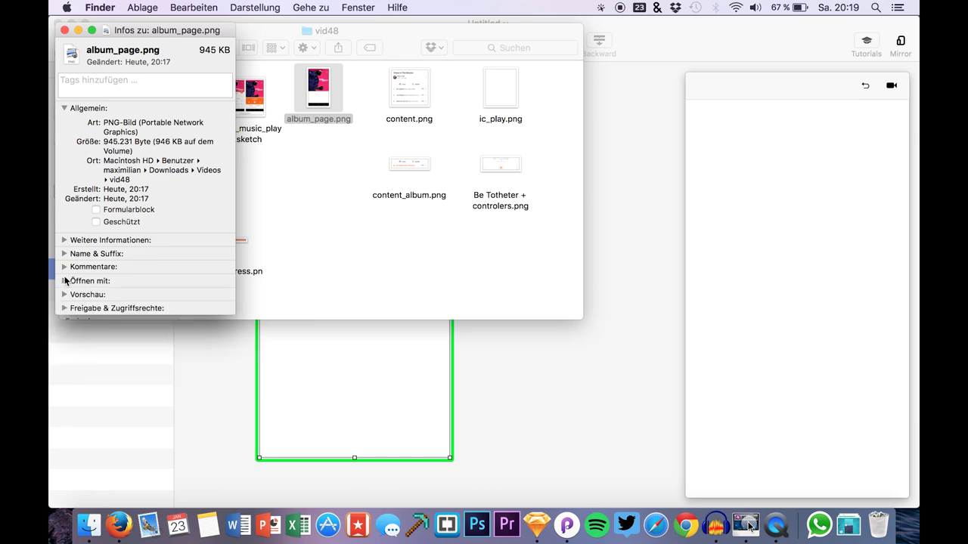
{"action": "left_click", "coordinate": [65, 267]}
{"action": "left_click", "coordinate": [65, 267]}
{"action": "left_click", "coordinate": [64, 31]}
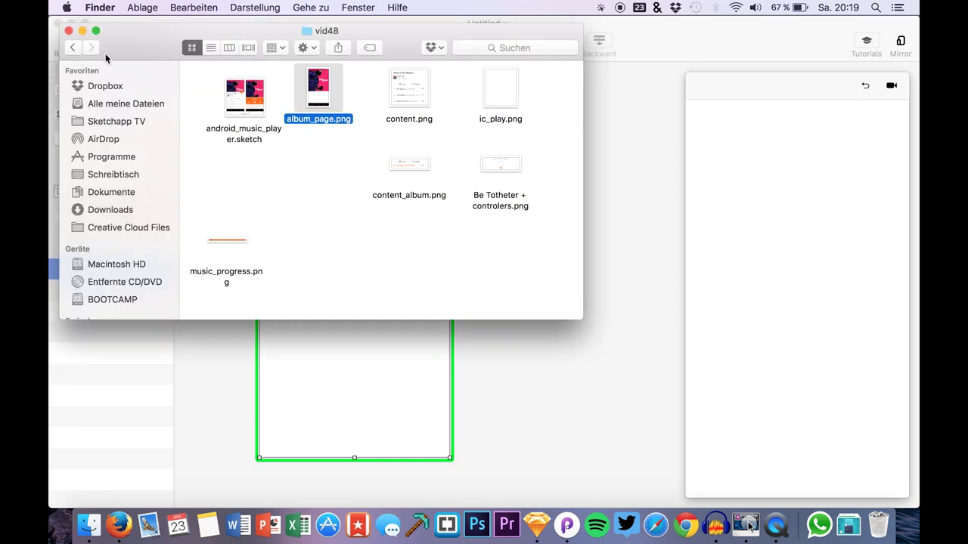
Bring album_page.png from the vid48 folder into the Principle canvas and set Artboard 1 to 1080 wide and 1920 high.
{"action": "left_click_drag", "start_coordinate": [314, 82], "coordinate": [335, 371]}
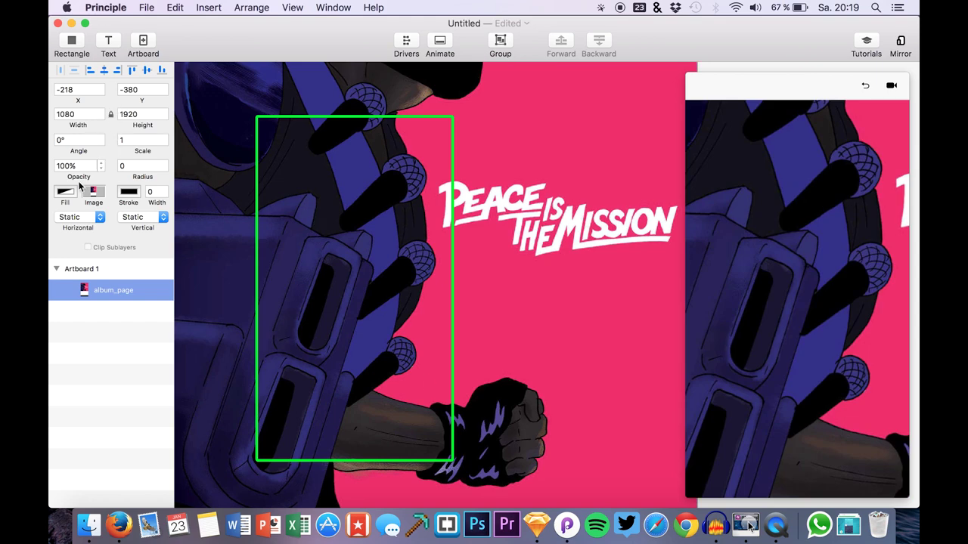
{"action": "left_click", "coordinate": [89, 269]}
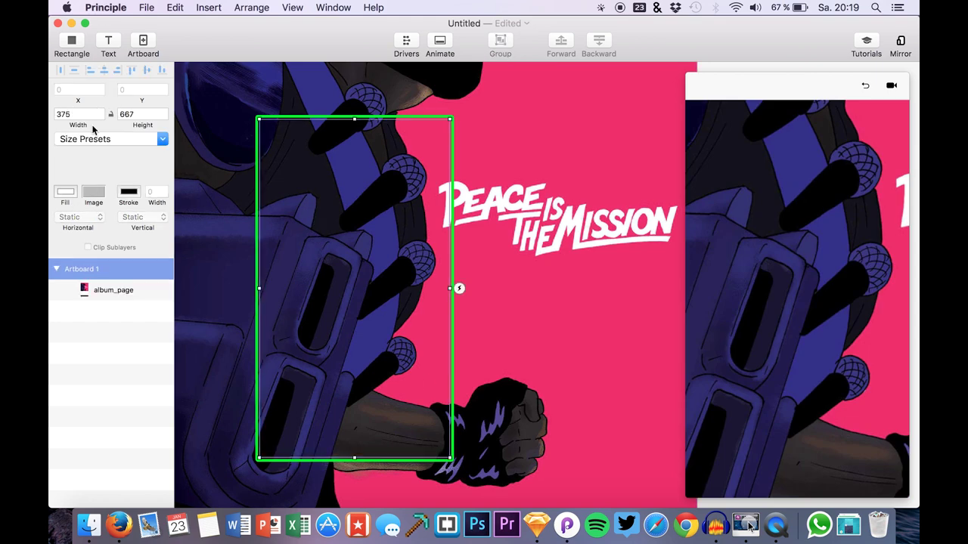
{"action": "scroll", "coordinate": [408, 303], "scroll_direction": "down", "scroll_amount": 3}
{"action": "scroll", "coordinate": [408, 302], "scroll_direction": "down", "scroll_amount": 1}
{"action": "left_click", "coordinate": [73, 113]}
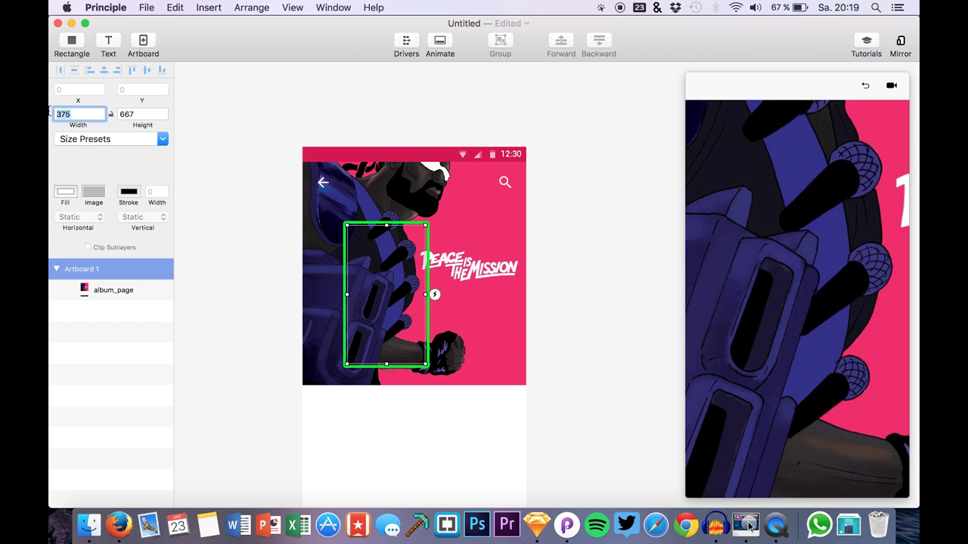
{"action": "type", "text": "1080"}
{"action": "key", "text": "Tab"}
{"action": "type", "text": "1920"}
{"action": "key", "text": "Return"}
Position the album_page image at X 0, Y 0 so that it fills Artboard 1.
{"action": "scroll", "coordinate": [272, 255], "scroll_direction": "down", "scroll_amount": 2}
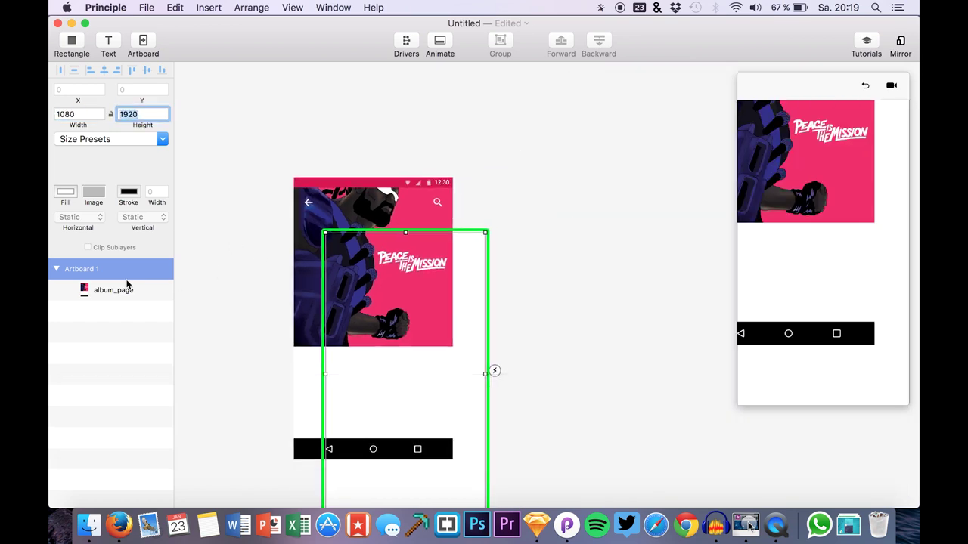
{"action": "left_click", "coordinate": [97, 292]}
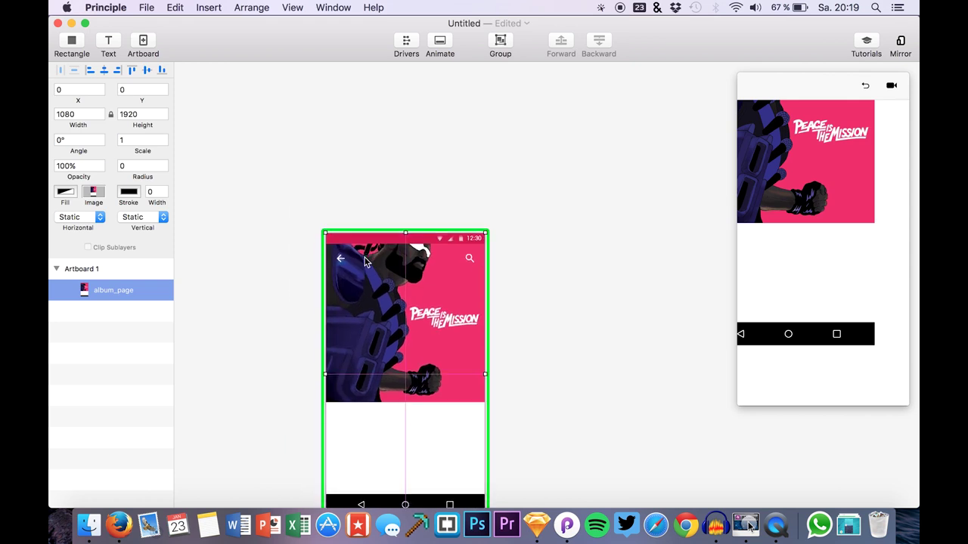
{"action": "scroll", "coordinate": [273, 294], "scroll_direction": "up", "scroll_amount": 3}
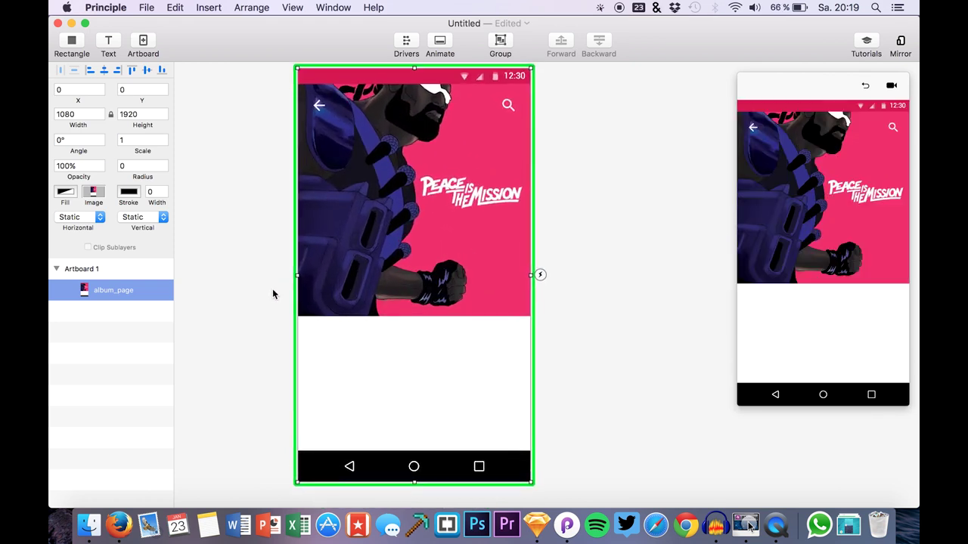
Check the album page design in Sketch, then add content.png from the vid48 folder to Artboard 1 in Principle.
{"action": "left_click", "coordinate": [536, 524]}
{"action": "scroll", "coordinate": [297, 288], "scroll_direction": "up", "scroll_amount": 1}
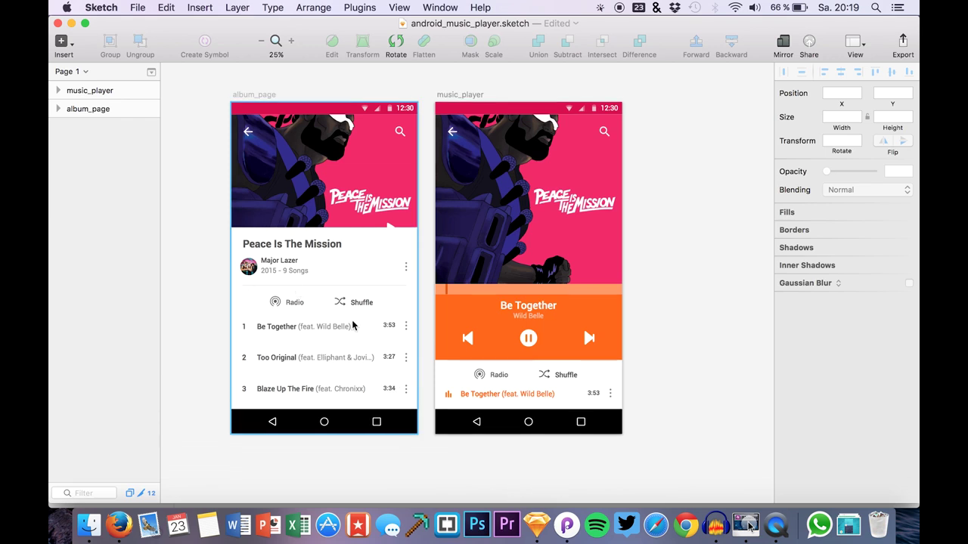
{"action": "left_click", "coordinate": [566, 524]}
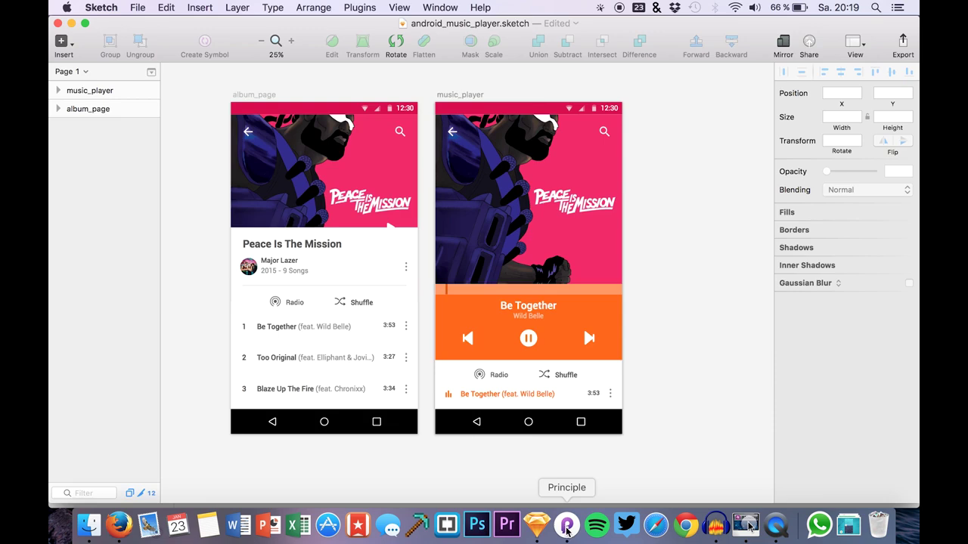
{"action": "left_click", "coordinate": [88, 525]}
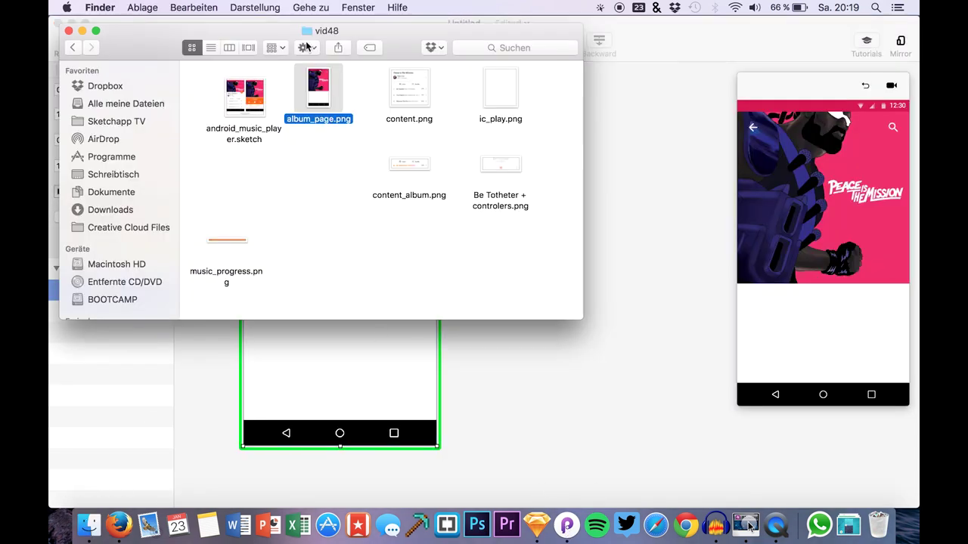
{"action": "left_click_drag", "start_coordinate": [277, 33], "coordinate": [568, 130]}
{"action": "left_click_drag", "start_coordinate": [700, 190], "coordinate": [317, 316]}
Nudge the content layer to Y 725 so its lower edge meets the black navigation bar, and clear the selection.
{"action": "key", "text": "Up"}
{"action": "scroll", "coordinate": [325, 421], "scroll_direction": "up", "scroll_amount": 5}
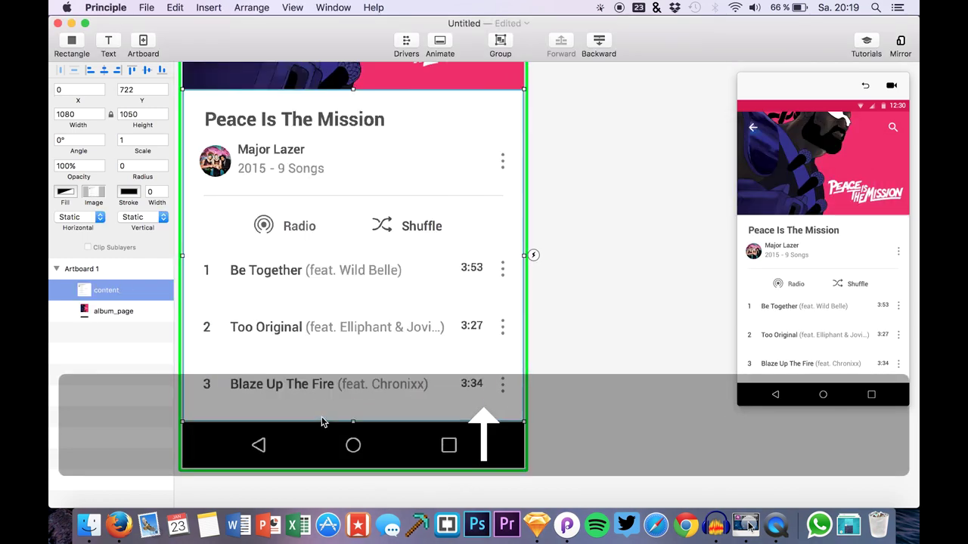
{"action": "scroll", "coordinate": [287, 434], "scroll_direction": "right", "scroll_amount": 5}
{"action": "key", "text": "Down"}
{"action": "key", "text": "Down"}
{"action": "key", "text": "Down"}
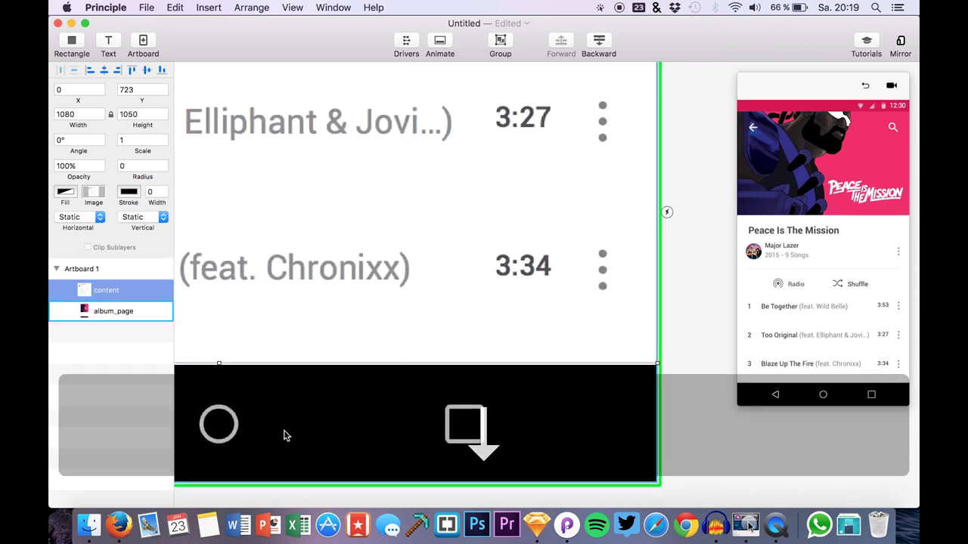
{"action": "left_click", "coordinate": [701, 319]}
{"action": "scroll", "coordinate": [701, 319], "scroll_direction": "down", "scroll_amount": 5}
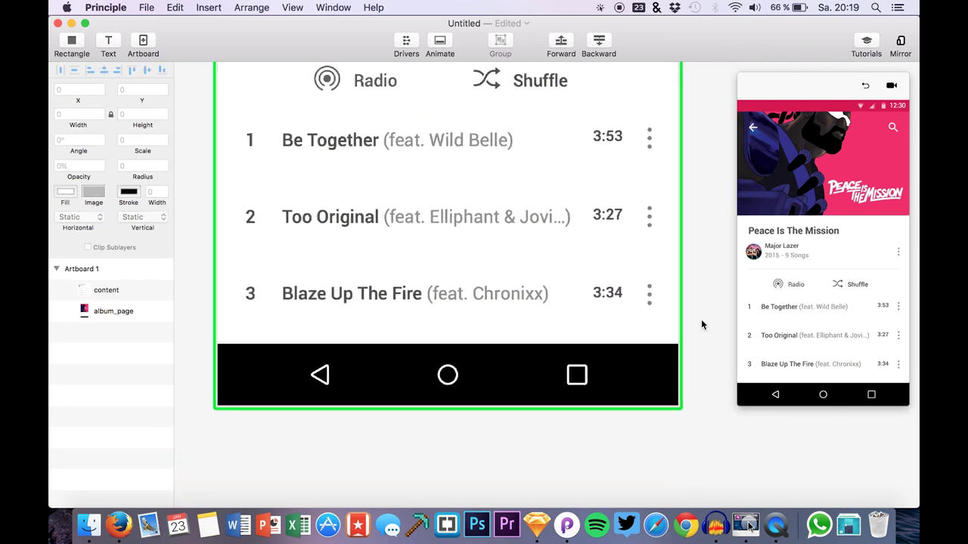
{"action": "scroll", "coordinate": [701, 325], "scroll_direction": "down", "scroll_amount": 5}
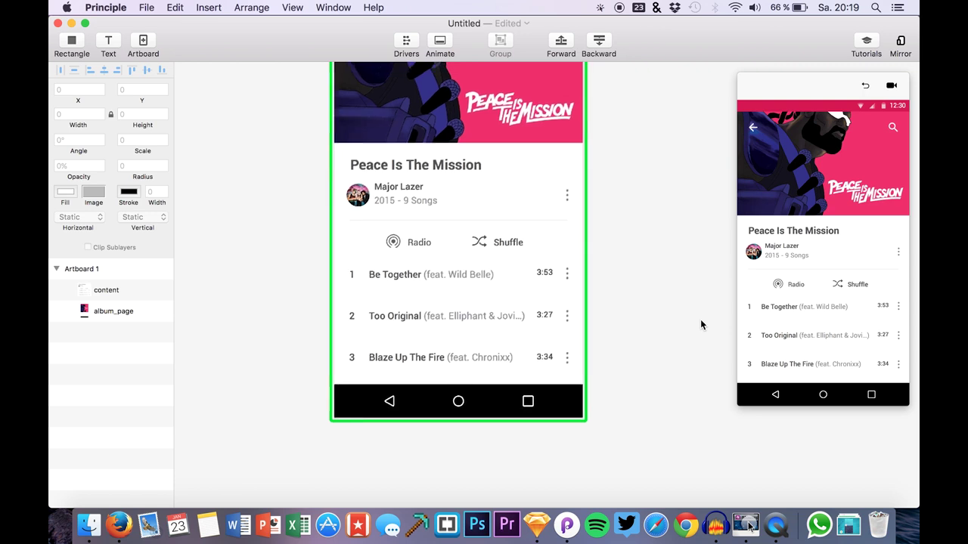
{"action": "scroll", "coordinate": [700, 319], "scroll_direction": "right", "scroll_amount": 3}
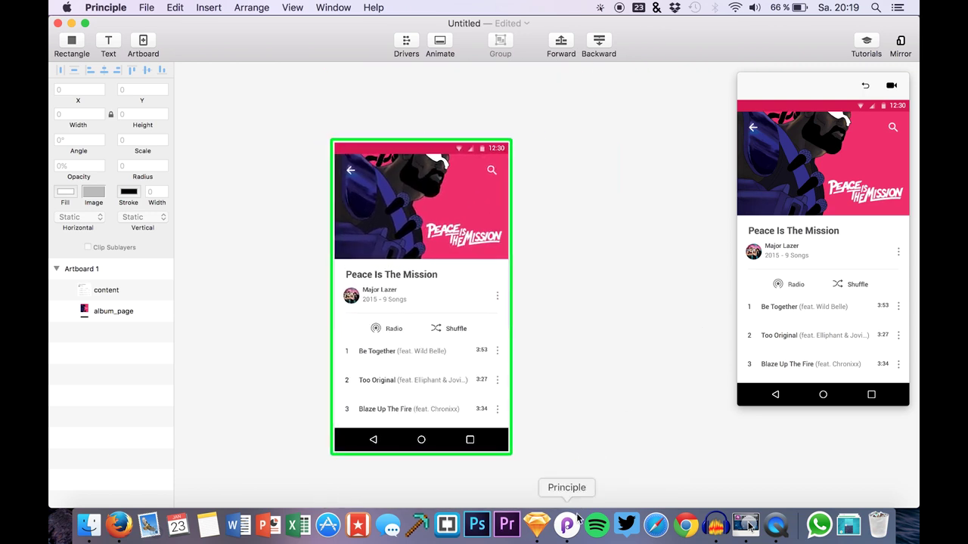
Add a rectangle of about 228 × 235 at the cover's lower-right edge and round it into a circle with radius 153.
{"action": "left_click", "coordinate": [436, 313]}
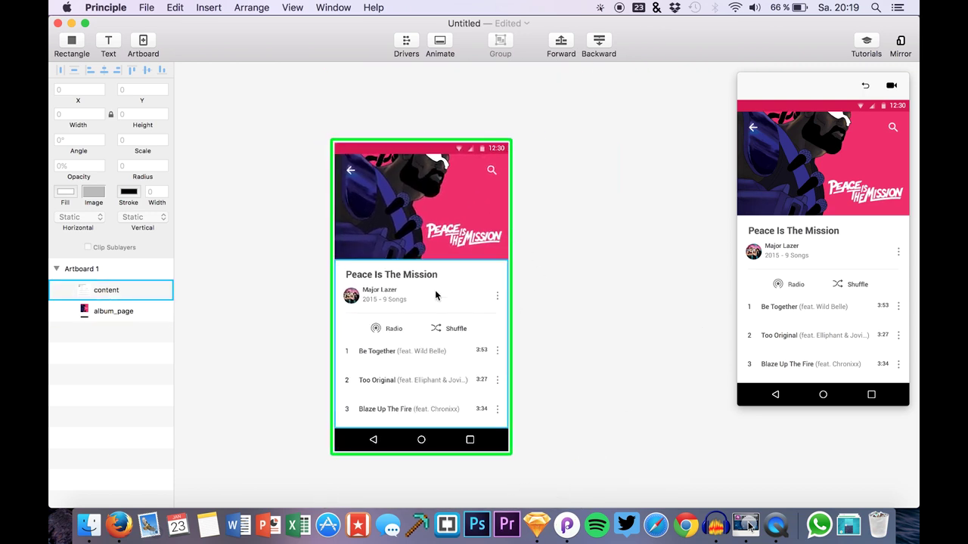
{"action": "left_click", "coordinate": [93, 294]}
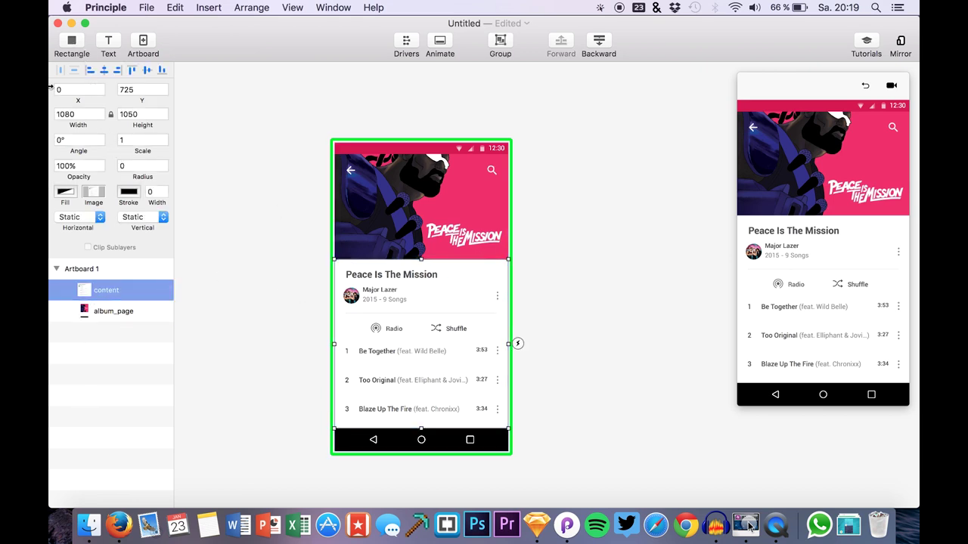
{"action": "left_click", "coordinate": [71, 43]}
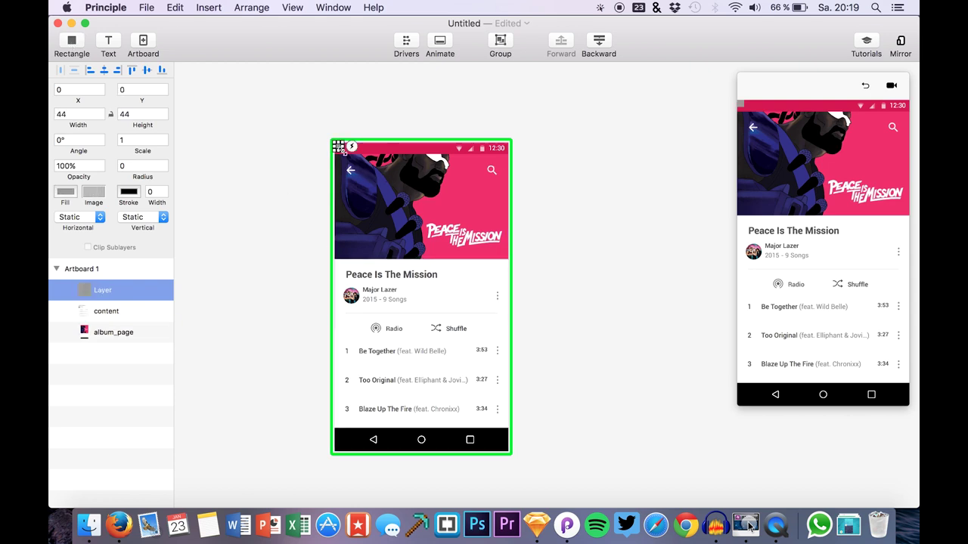
{"action": "left_click_drag", "start_coordinate": [341, 151], "coordinate": [475, 270]}
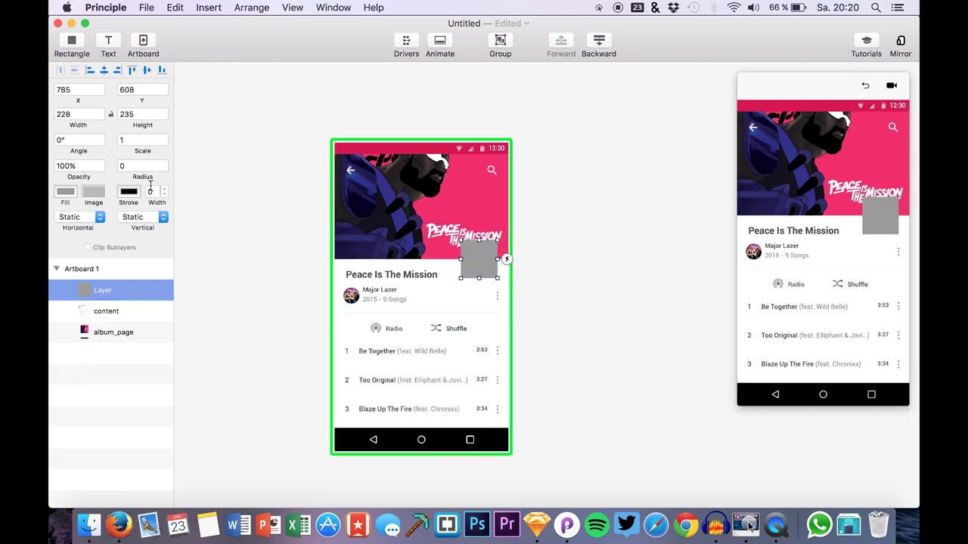
{"action": "left_click_drag", "start_coordinate": [159, 177], "coordinate": [248, 186]}
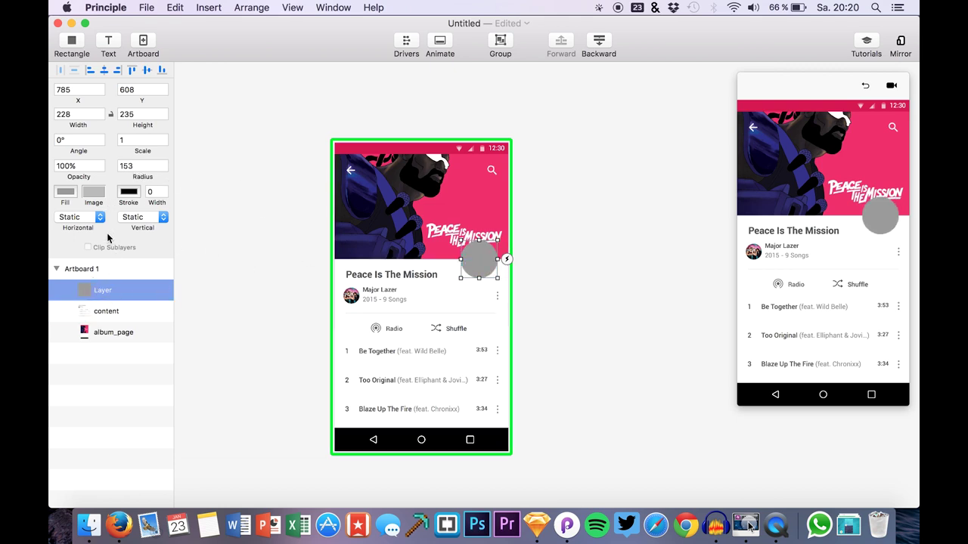
Switch to Sketch and copy the hex fill colour FF671B of the music player's bg_music layer.
{"action": "left_click", "coordinate": [64, 195]}
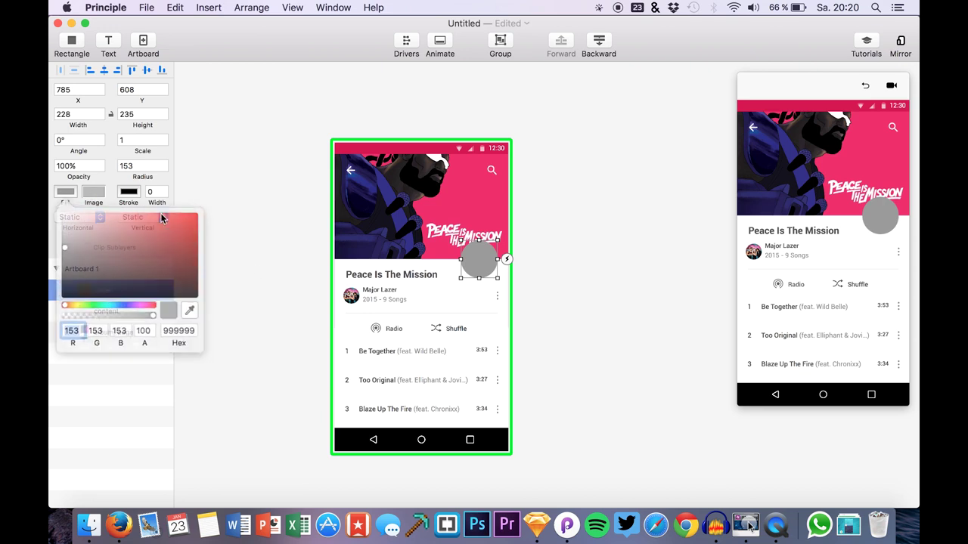
{"action": "left_click", "coordinate": [536, 524]}
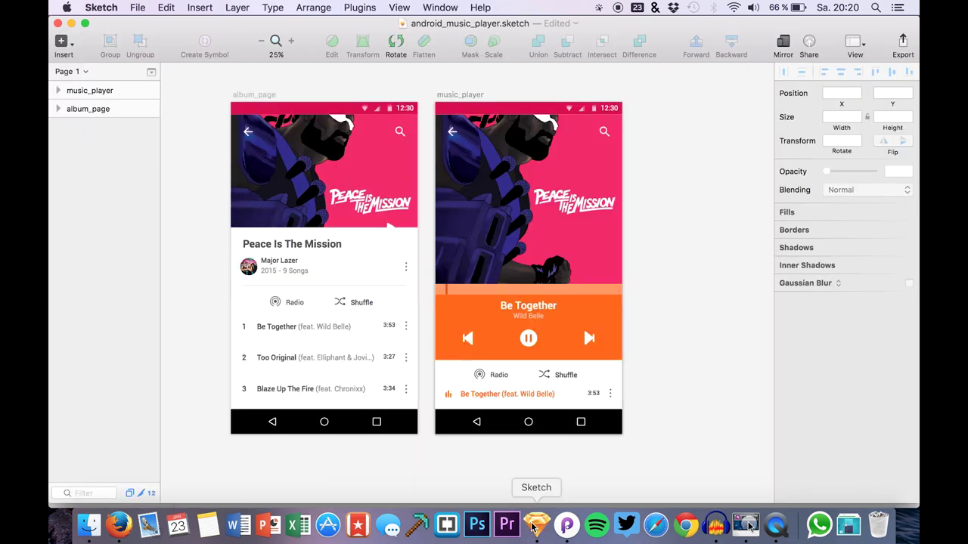
{"action": "left_click", "coordinate": [533, 314]}
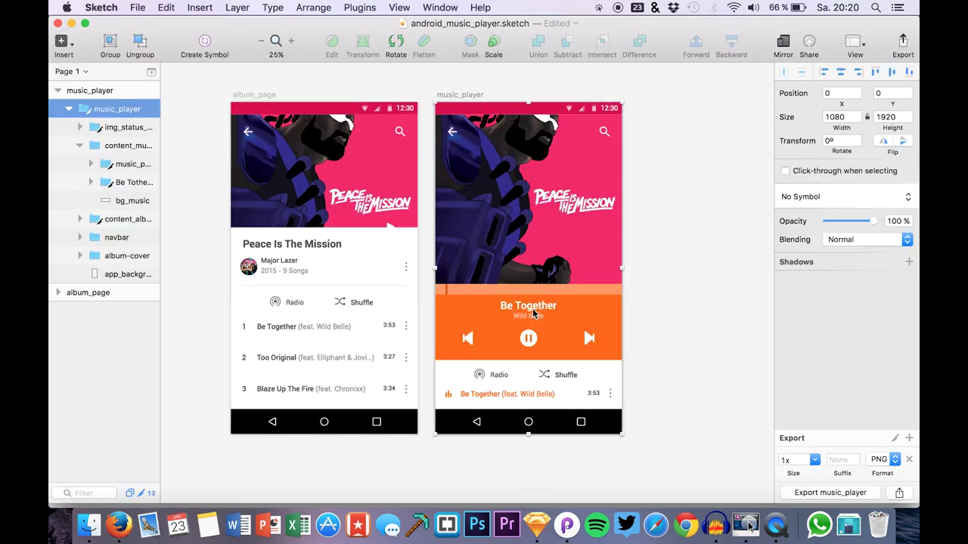
{"action": "double_click", "coordinate": [493, 317]}
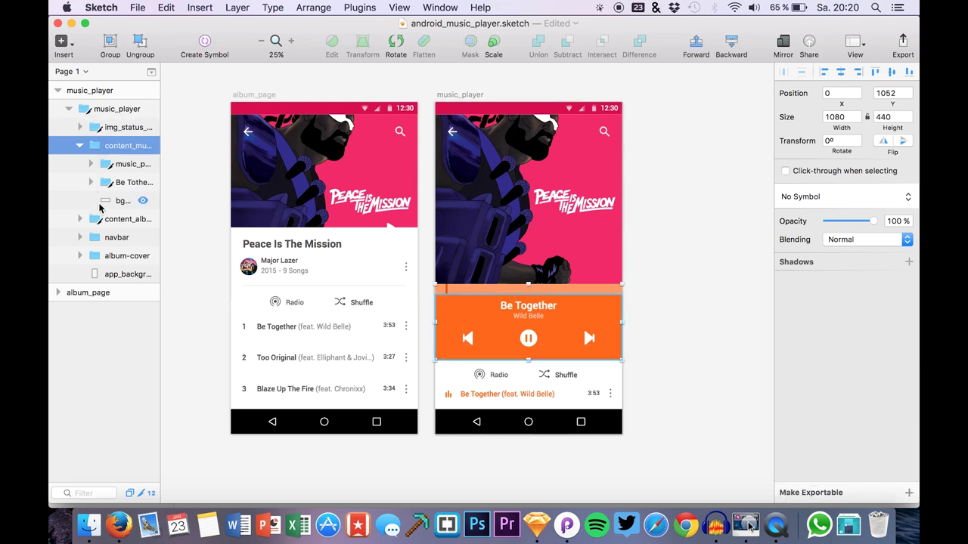
{"action": "left_click", "coordinate": [514, 326]}
{"action": "left_click", "coordinate": [803, 283]}
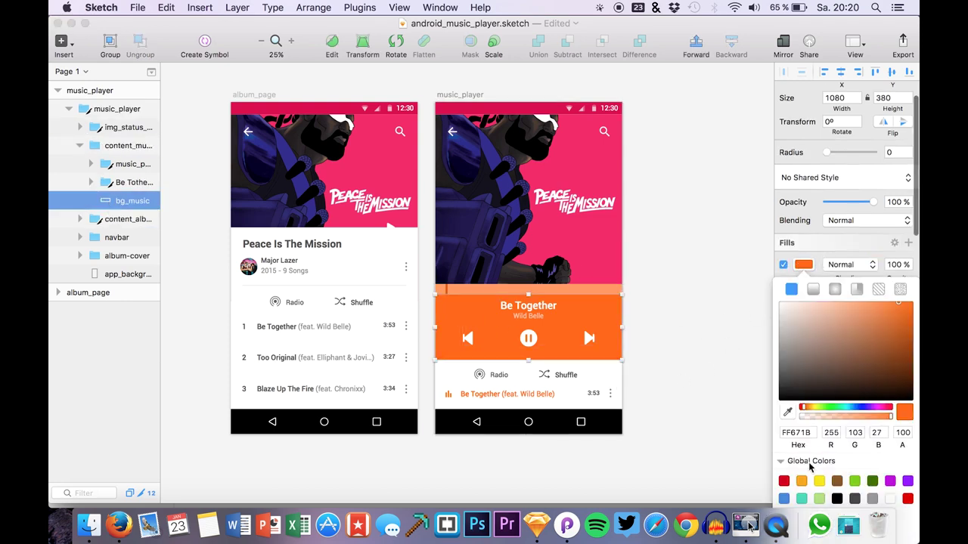
{"action": "key", "text": "super+c"}
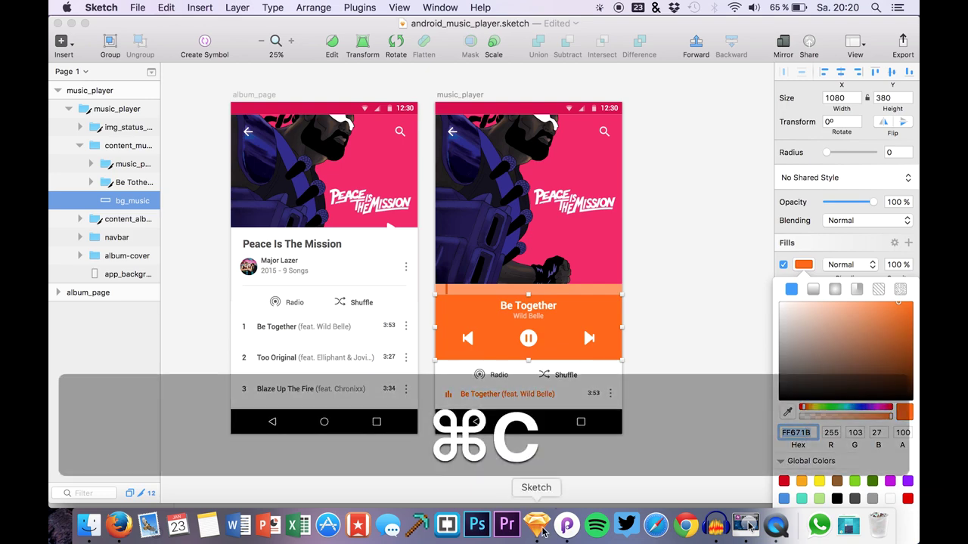
Switch back to Principle, fill the grey circle with hex colour FF671B and clear the selection.
{"action": "left_click", "coordinate": [567, 525]}
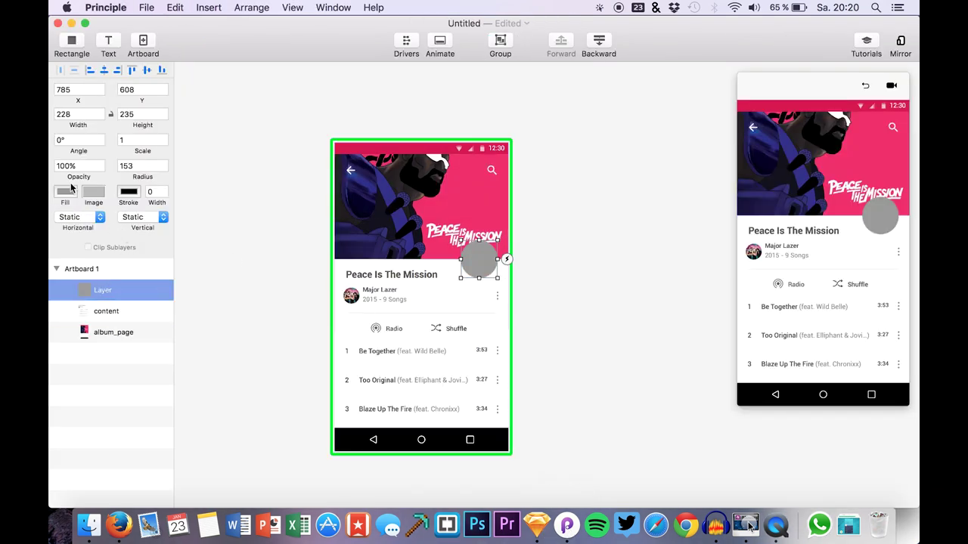
{"action": "left_click", "coordinate": [64, 192]}
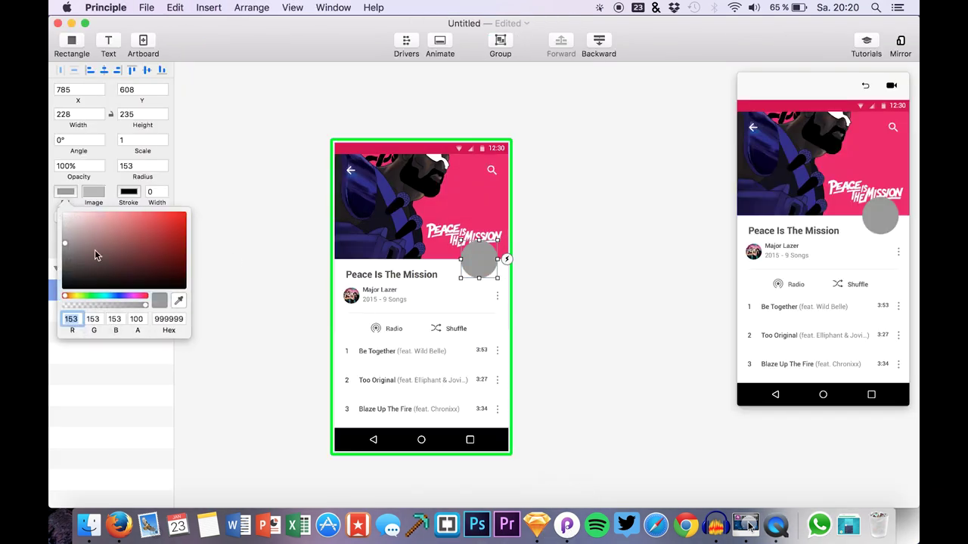
{"action": "left_click", "coordinate": [163, 320]}
{"action": "key", "text": "super+v"}
{"action": "key", "text": "Return"}
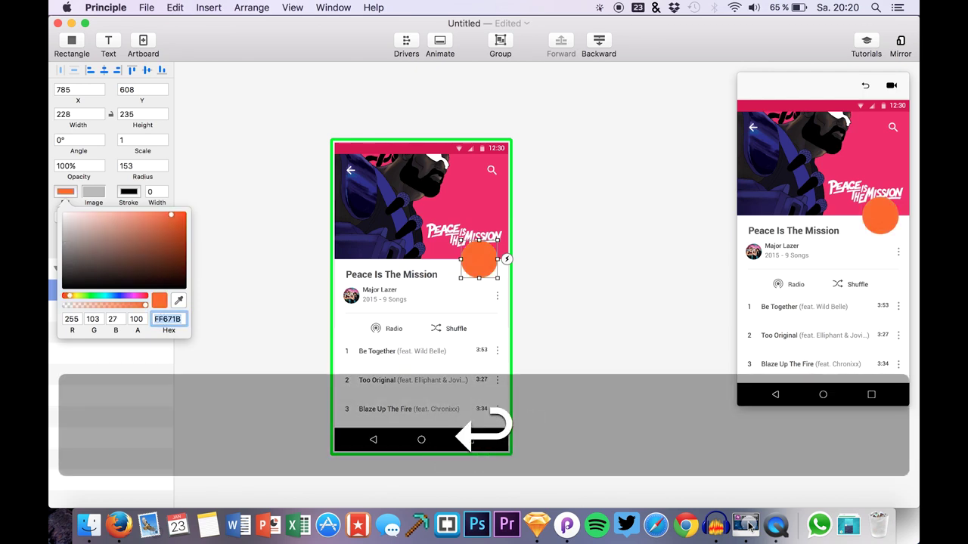
{"action": "left_click", "coordinate": [294, 274]}
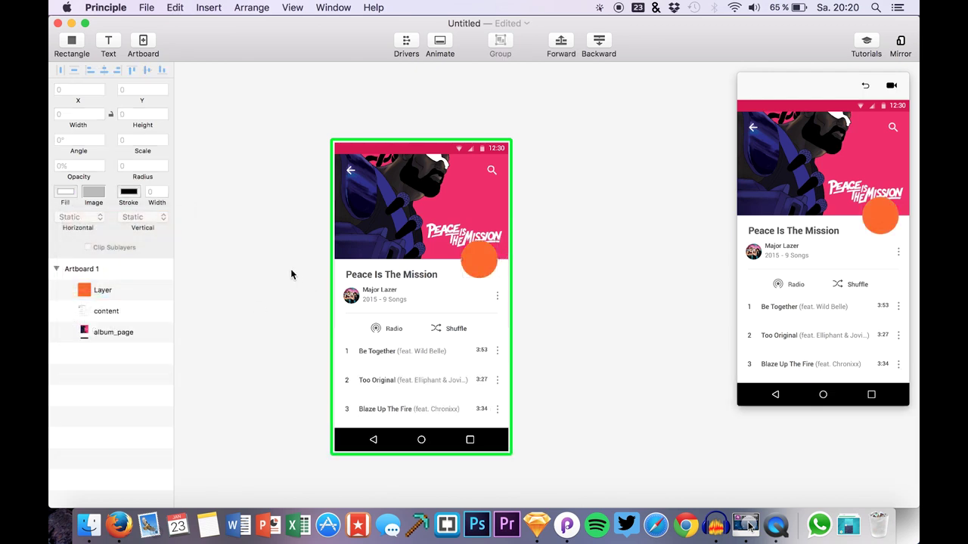
Nudge the orange circle to the right, to X 810.
{"action": "left_click", "coordinate": [488, 278]}
{"action": "key", "text": "Right"}
{"action": "key", "text": "Right"}
{"action": "key", "text": "shift+Right"}
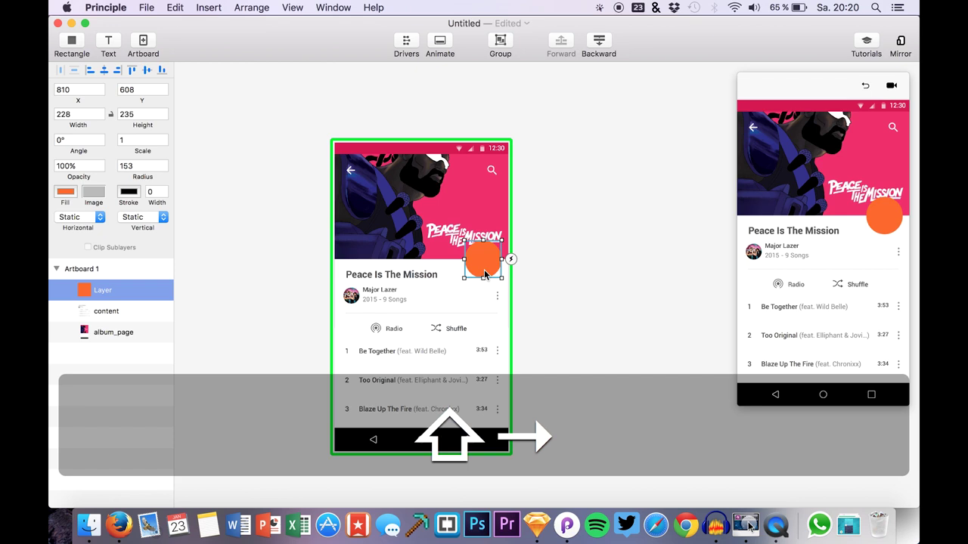
Switch to Finder and import ic_play.png from the vid48 folder into the Principle document.
{"action": "left_click", "coordinate": [90, 525]}
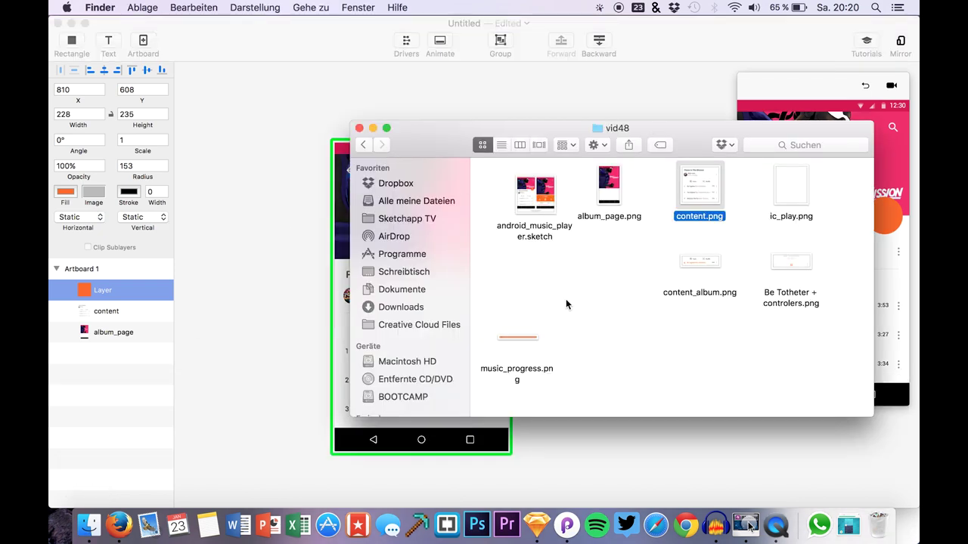
{"action": "left_click_drag", "start_coordinate": [790, 187], "coordinate": [306, 268]}
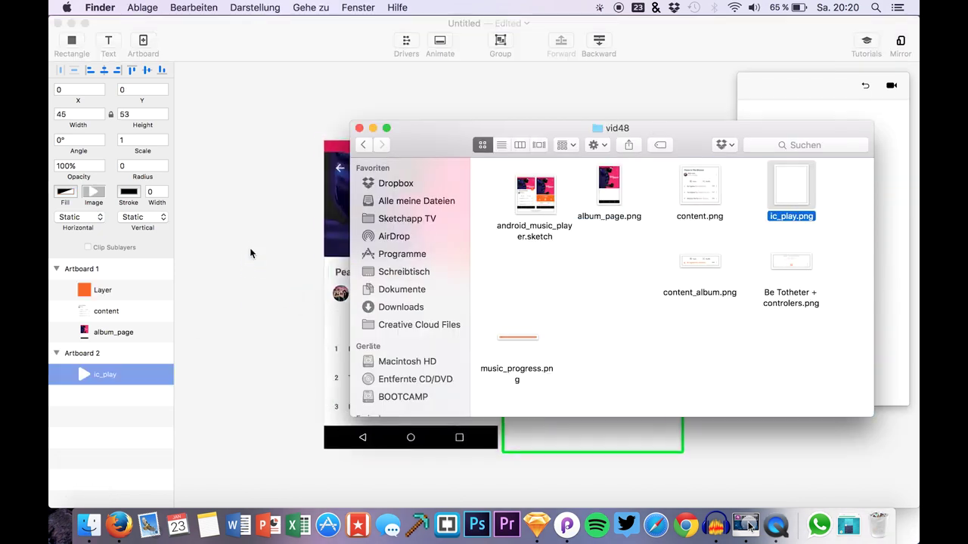
{"action": "key", "text": "super+z"}
{"action": "left_click", "coordinate": [100, 368]}
{"action": "key", "text": "BackSpace"}
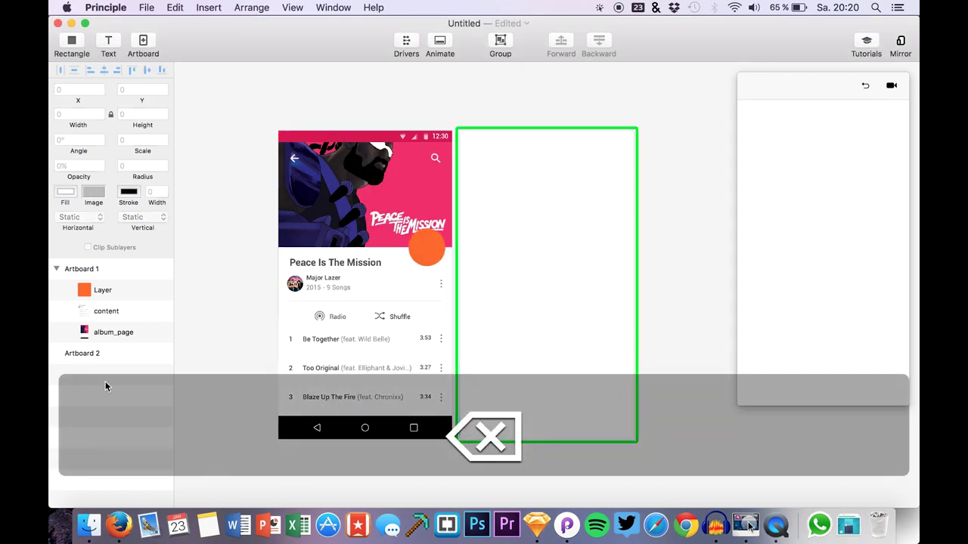
{"action": "key", "text": "super+z"}
Move the ic_play layer out of Artboard 2 onto the orange circle in Artboard 1, at about X 902, Y 699.
{"action": "left_click", "coordinate": [373, 159]}
{"action": "left_click", "coordinate": [55, 353]}
{"action": "left_click", "coordinate": [87, 376]}
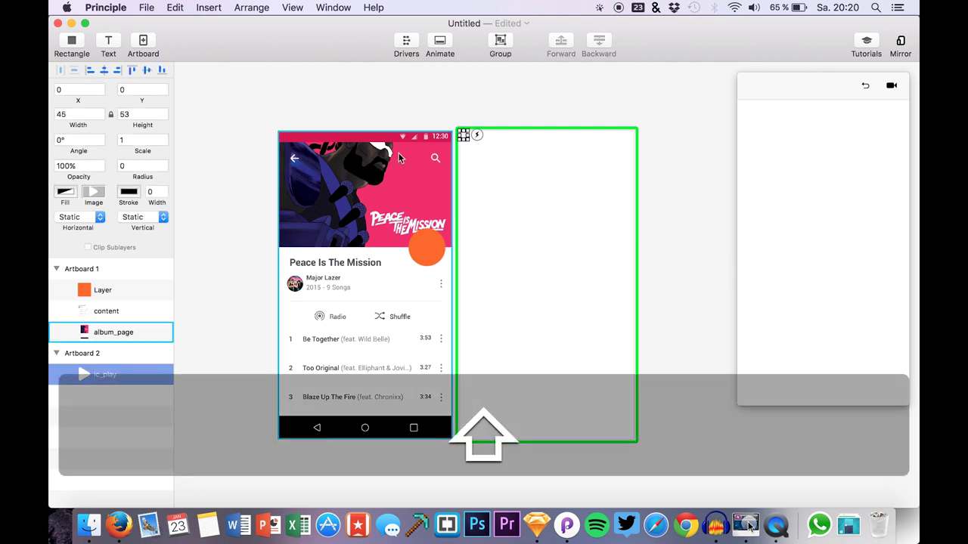
{"action": "left_click", "coordinate": [466, 134], "text": "shift"}
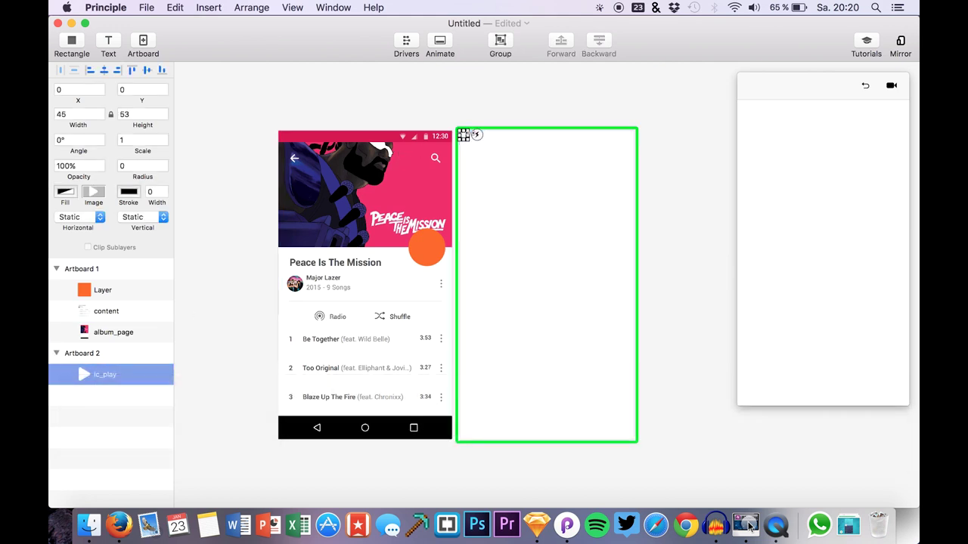
{"action": "scroll", "coordinate": [463, 137], "scroll_direction": "up", "scroll_amount": 5}
{"action": "left_click_drag", "start_coordinate": [464, 137], "coordinate": [341, 318]}
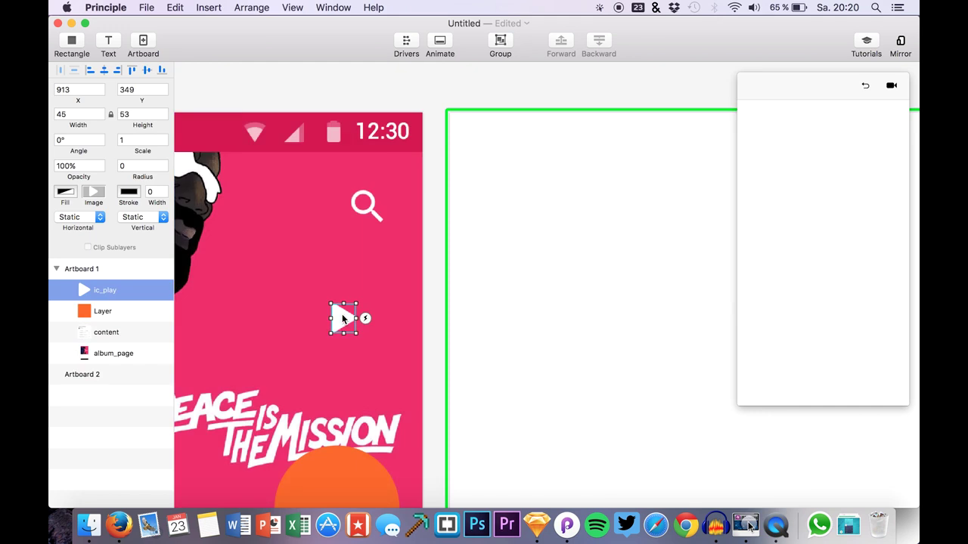
{"action": "scroll", "coordinate": [341, 313], "scroll_direction": "down", "scroll_amount": 3}
{"action": "left_click_drag", "start_coordinate": [354, 213], "coordinate": [348, 398]}
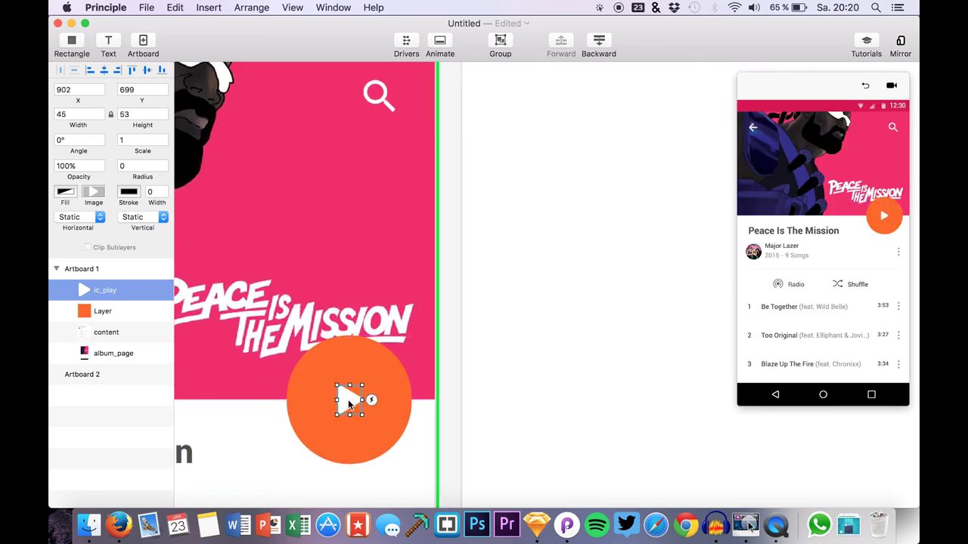
Shrink the orange circle to about 183 × 189 and raise it over the cover's lower edge, to about X 856, Y 631.
{"action": "scroll", "coordinate": [363, 399], "scroll_direction": "left", "scroll_amount": 5}
{"action": "scroll", "coordinate": [362, 399], "scroll_direction": "down", "scroll_amount": 3}
{"action": "scroll", "coordinate": [365, 400], "scroll_direction": "down", "scroll_amount": 3}
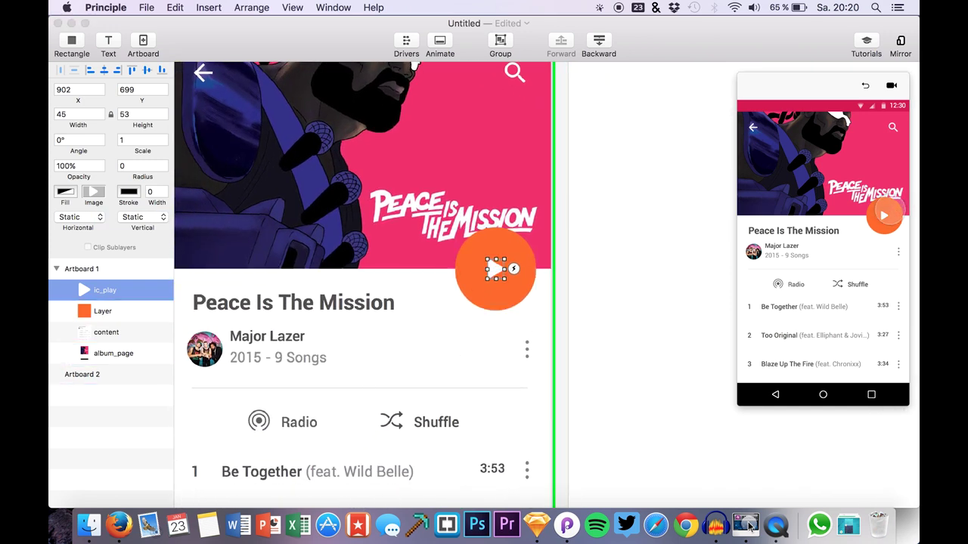
{"action": "left_click", "coordinate": [471, 261]}
{"action": "key", "text": "shift"}
{"action": "key", "text": "shift"}
{"action": "left_click_drag", "start_coordinate": [451, 225], "coordinate": [470, 240]}
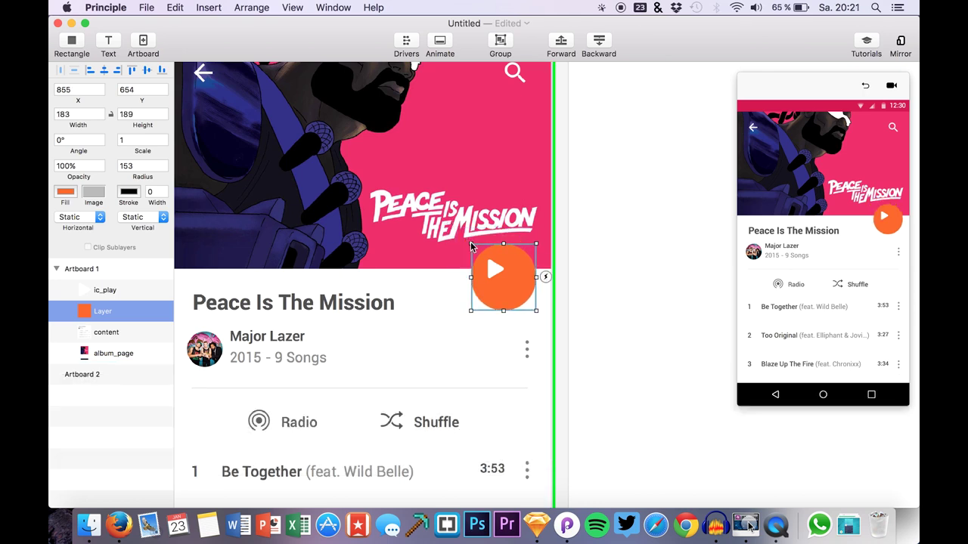
{"action": "key", "text": "shift+Up"}
{"action": "key", "text": "shift+Up"}
{"action": "left_click_drag", "start_coordinate": [473, 245], "coordinate": [474, 243]}
Centre the play icon inside the orange circle at X 925, Y 699, and clear the selection.
{"action": "left_click", "coordinate": [496, 276]}
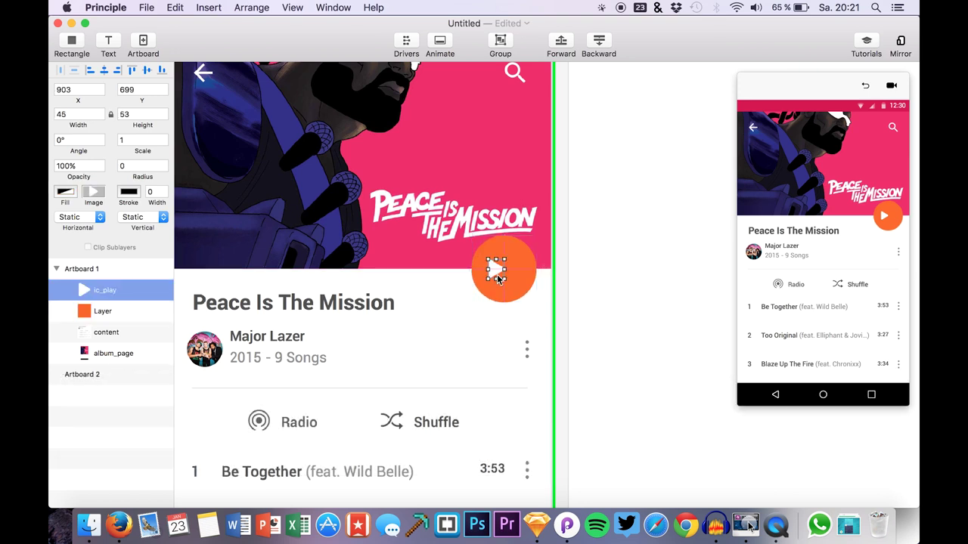
{"action": "left_click", "coordinate": [620, 328]}
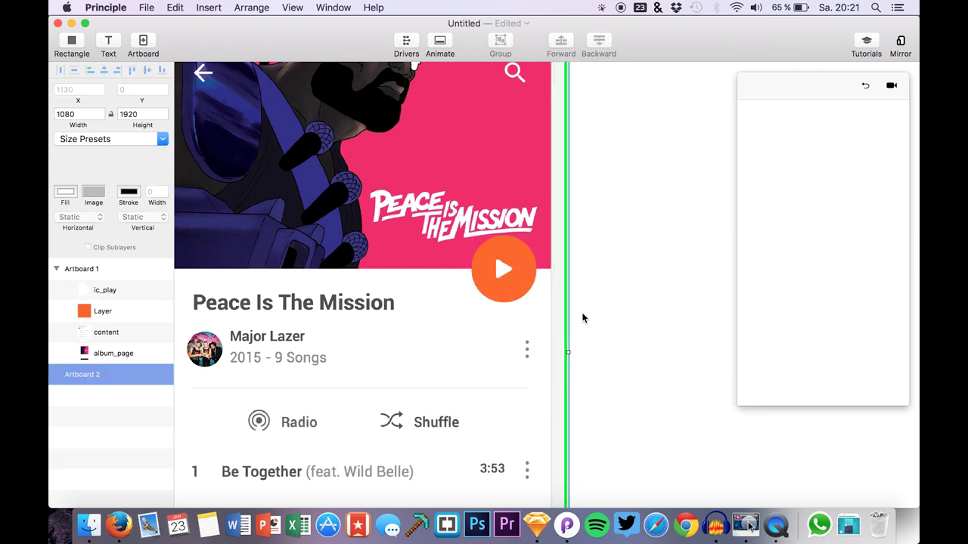
{"action": "left_click", "coordinate": [479, 270]}
{"action": "scroll", "coordinate": [579, 293], "scroll_direction": "down", "scroll_amount": 3}
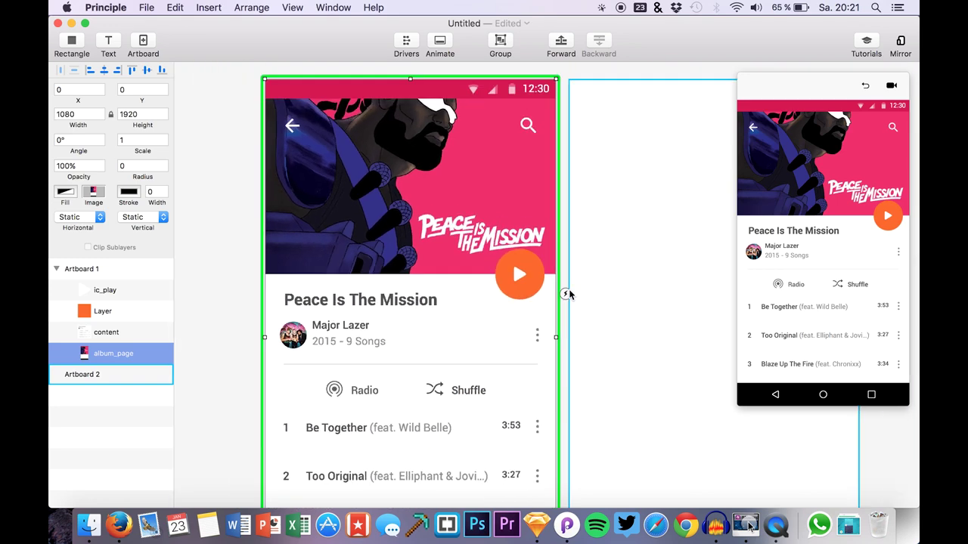
{"action": "left_click", "coordinate": [214, 221]}
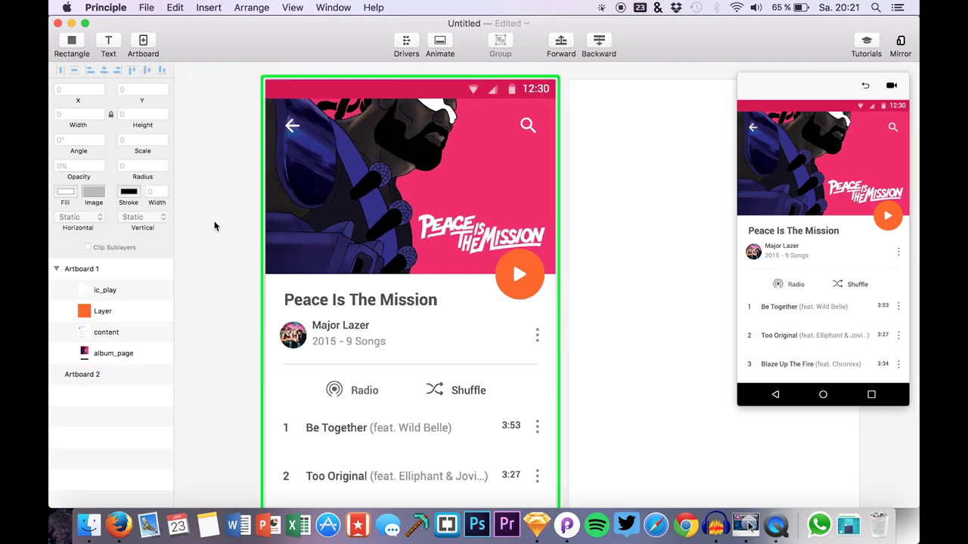
{"action": "scroll", "coordinate": [214, 221], "scroll_direction": "down", "scroll_amount": 3}
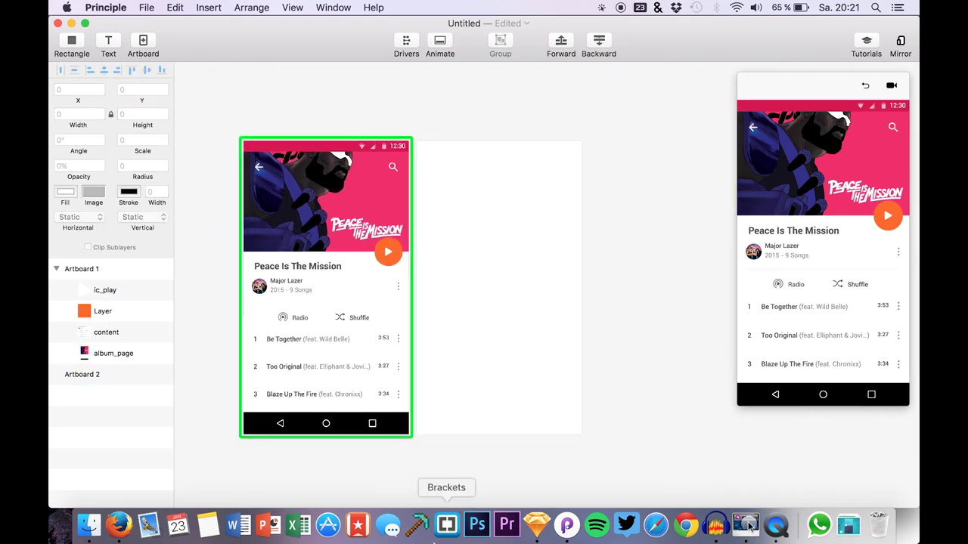
Switch briefly to Sketch and back to Principle, and replace the empty Artboard 2 with a duplicate of Artboard 1, showing its layers.
{"action": "left_click", "coordinate": [536, 529]}
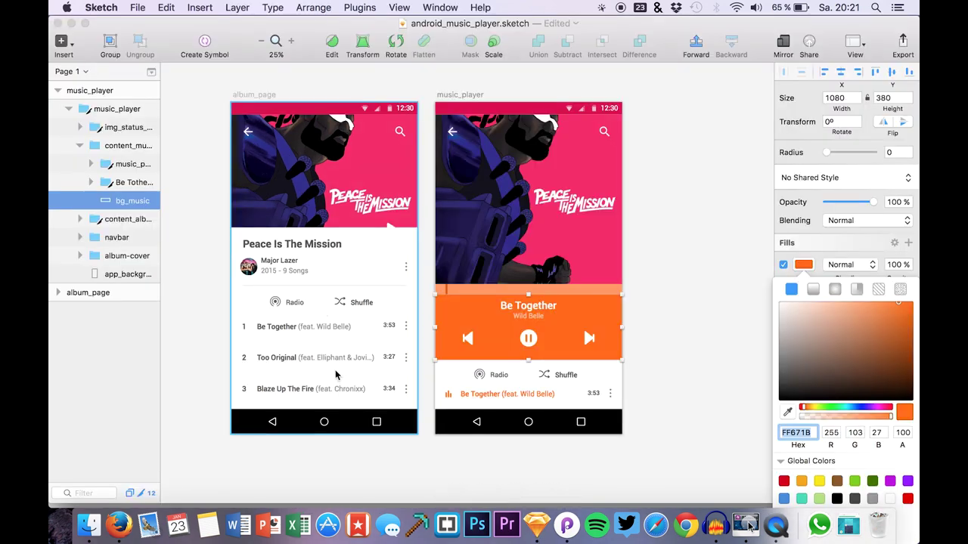
{"action": "left_click", "coordinate": [215, 248]}
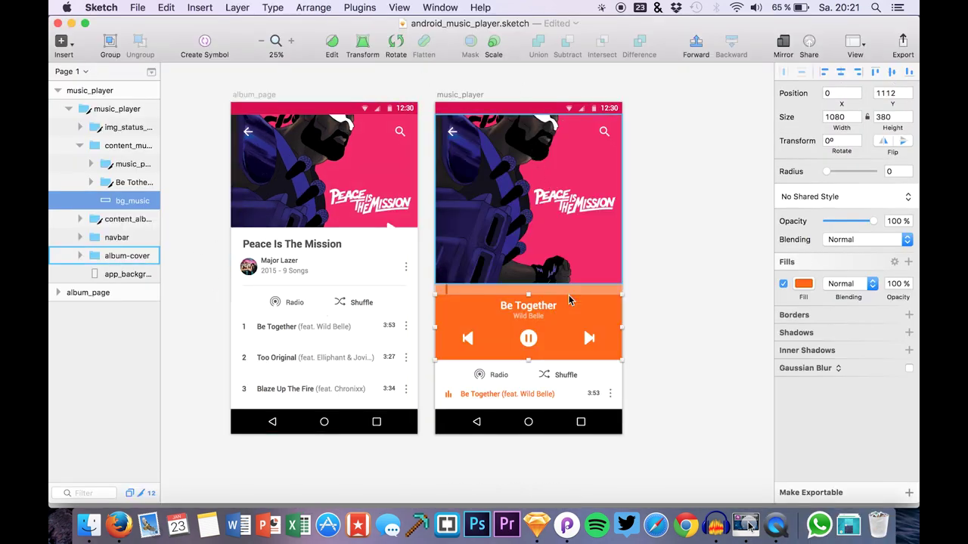
{"action": "left_click", "coordinate": [566, 525]}
{"action": "left_click", "coordinate": [101, 374]}
{"action": "key", "text": "BackSpace"}
{"action": "left_click", "coordinate": [90, 272]}
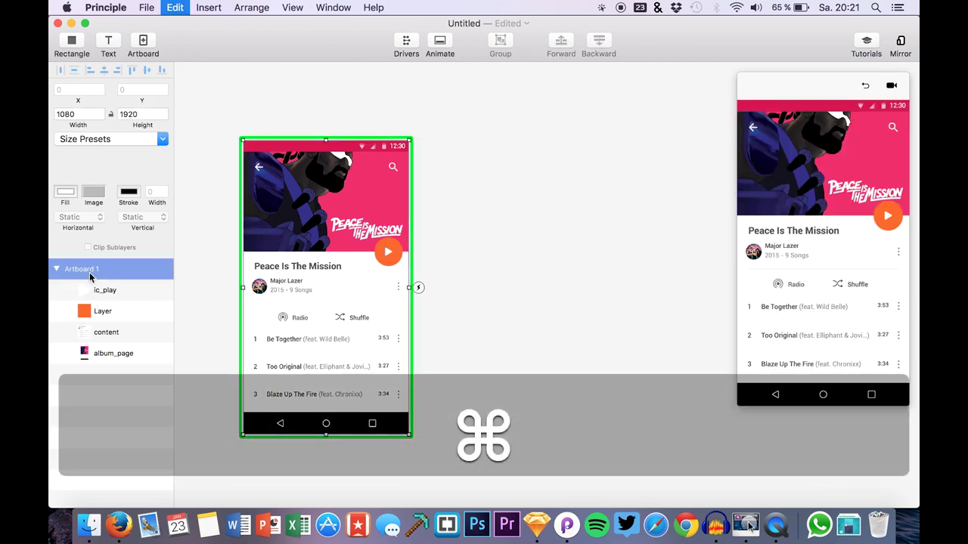
{"action": "key", "text": "super+v"}
{"action": "left_click", "coordinate": [56, 375]}
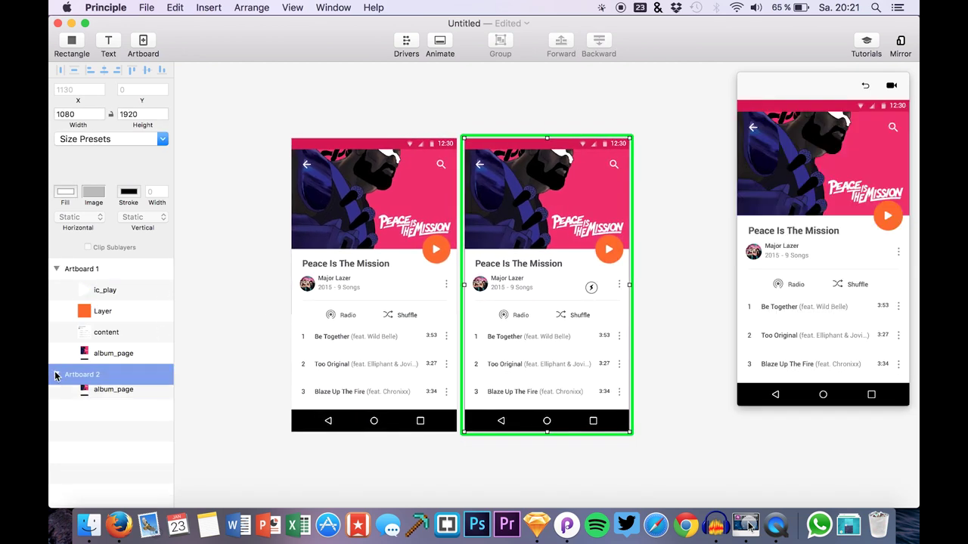
Compare Artboard 2's layers with the exported PNGs in Finder and the music_player artboard in Sketch, then return to Principle.
{"action": "left_click", "coordinate": [121, 395]}
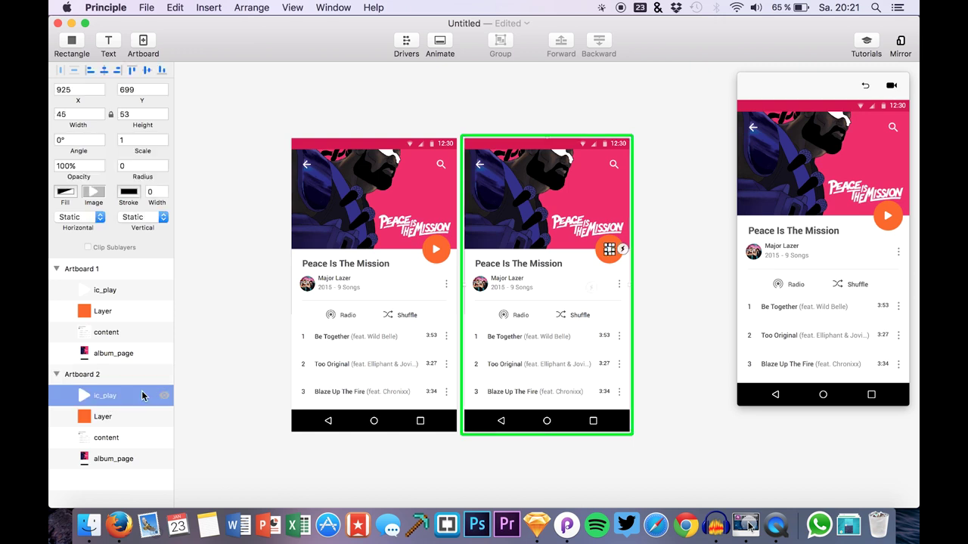
{"action": "left_click", "coordinate": [111, 439]}
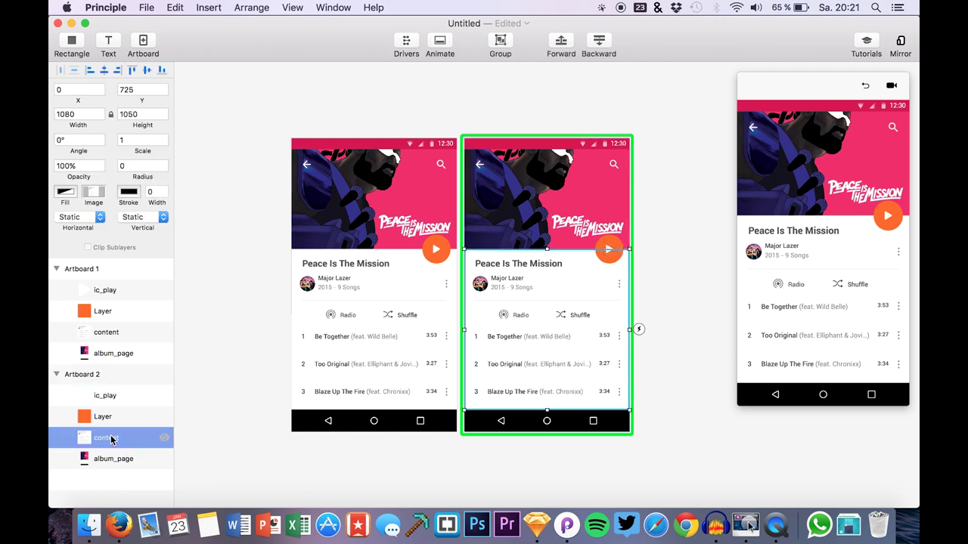
{"action": "left_click", "coordinate": [84, 535]}
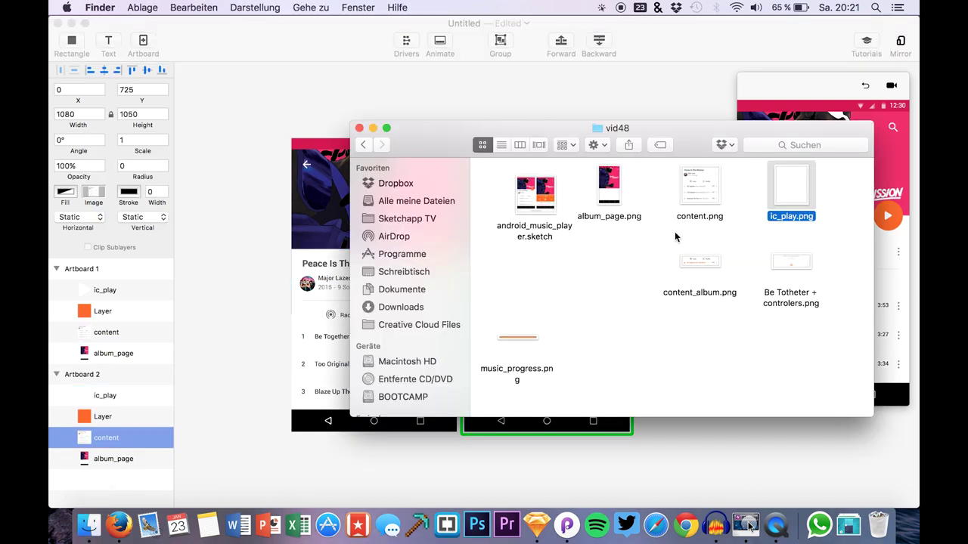
{"action": "left_click", "coordinate": [537, 529]}
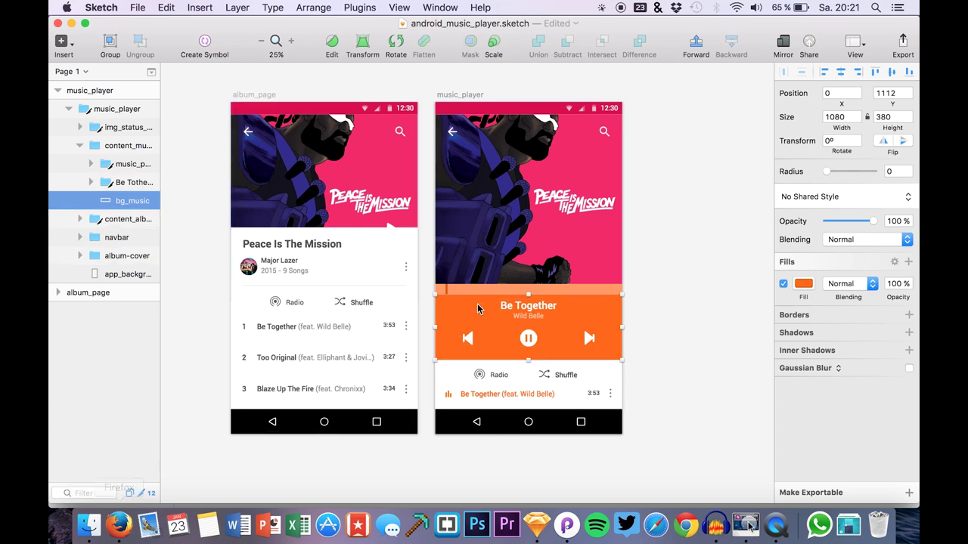
{"action": "left_click", "coordinate": [89, 523]}
{"action": "left_click", "coordinate": [566, 525]}
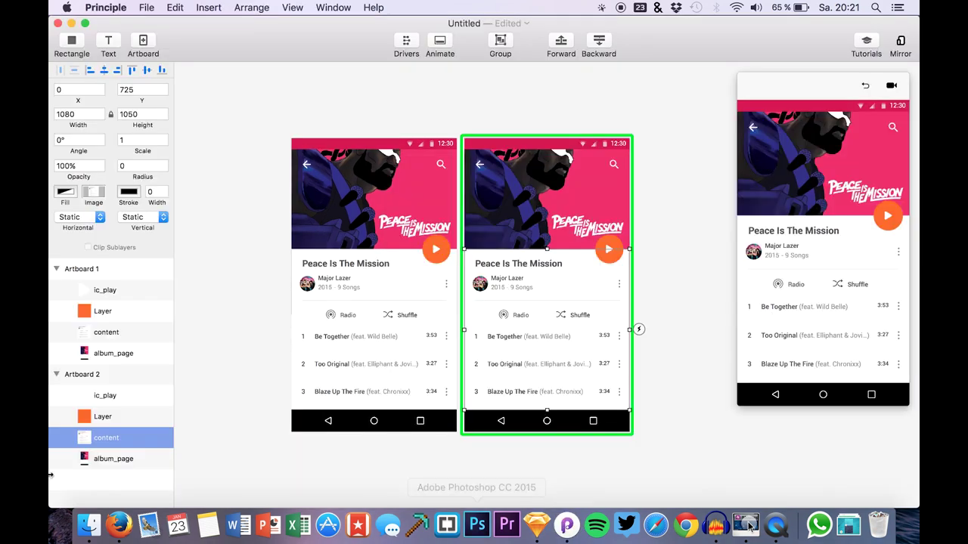
Import content_album.png from Finder and place it directly above the navigation bar of Artboard 2, at X 0, Y 1492.
{"action": "left_click", "coordinate": [89, 530]}
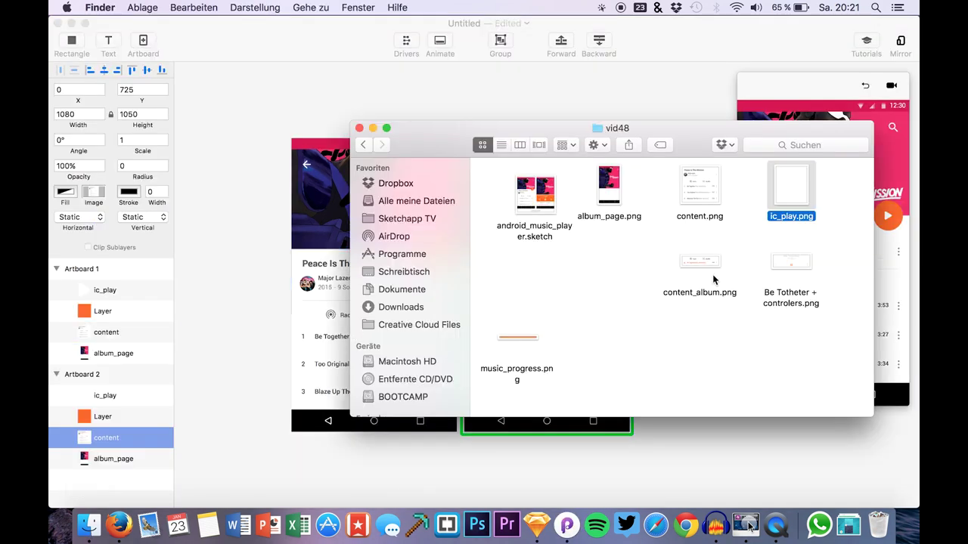
{"action": "left_click_drag", "start_coordinate": [715, 263], "coordinate": [591, 454]}
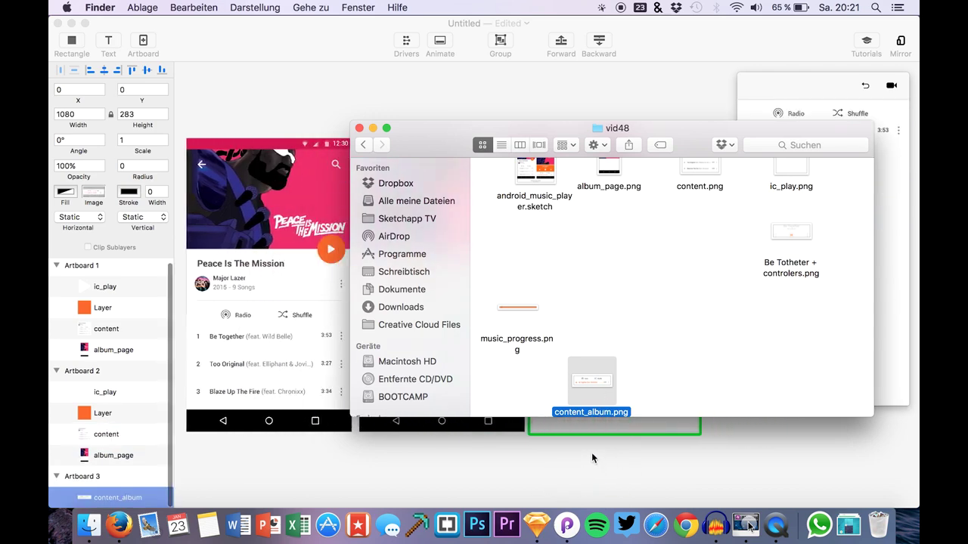
{"action": "left_click", "coordinate": [114, 516]}
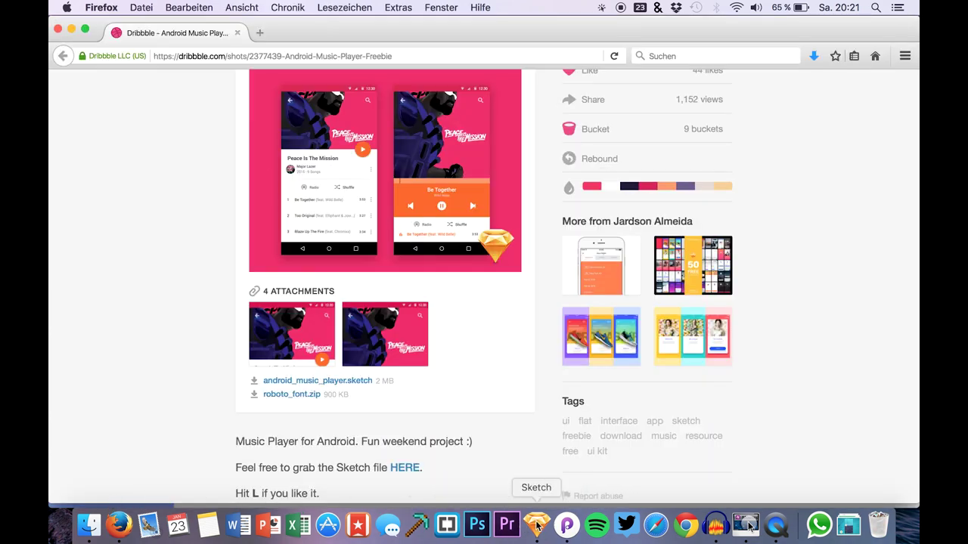
{"action": "left_click", "coordinate": [564, 525]}
{"action": "left_click_drag", "start_coordinate": [503, 169], "coordinate": [326, 389]}
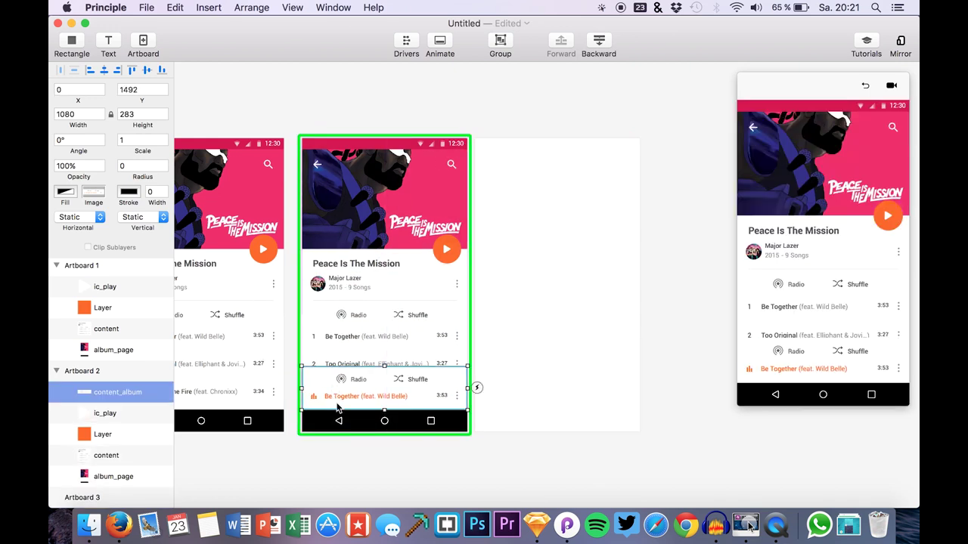
{"action": "scroll", "coordinate": [94, 423], "scroll_direction": "down", "scroll_amount": 1}
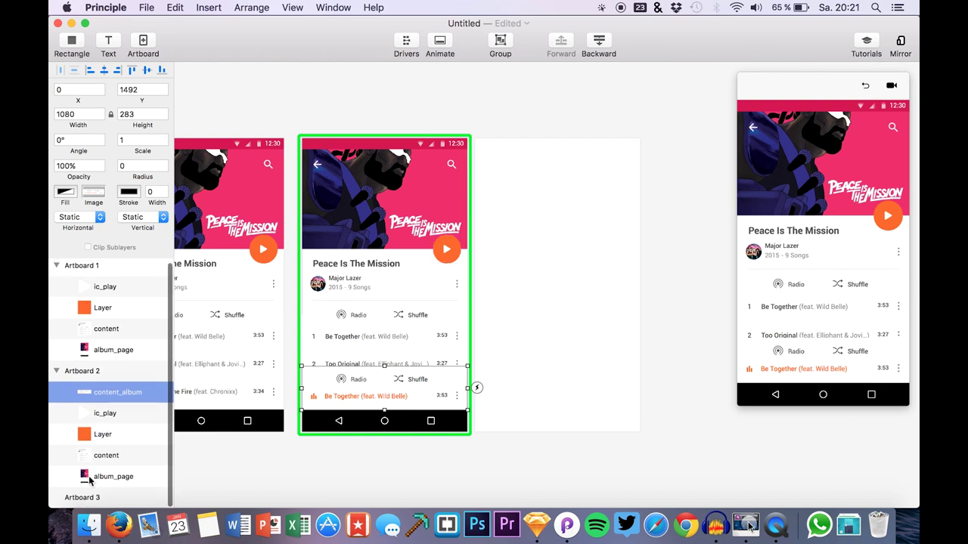
Reshape Artboard 2's orange circle into a full-width panel above content_album, about 1080 × 424 with radius 3, at X 0, Y 1068.
{"action": "left_click", "coordinate": [89, 524]}
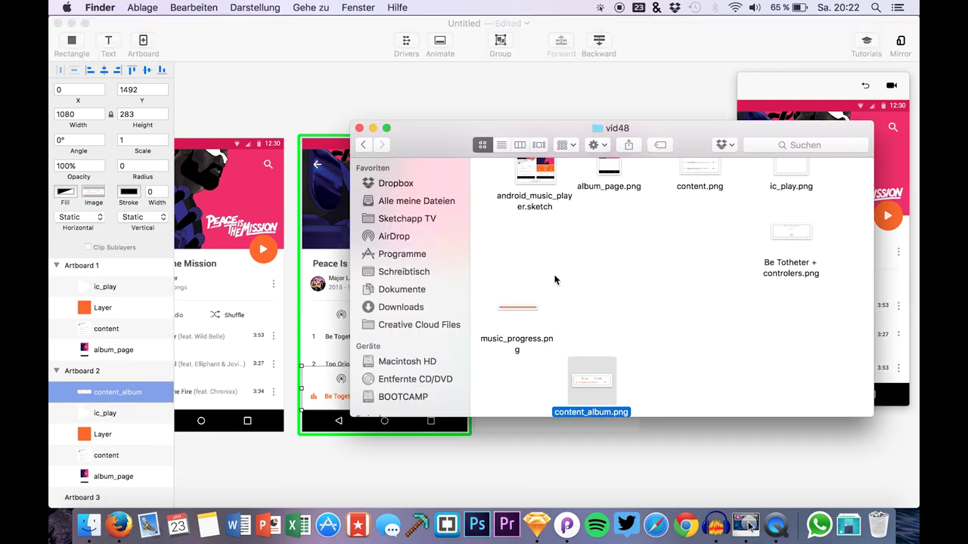
{"action": "left_click", "coordinate": [324, 292]}
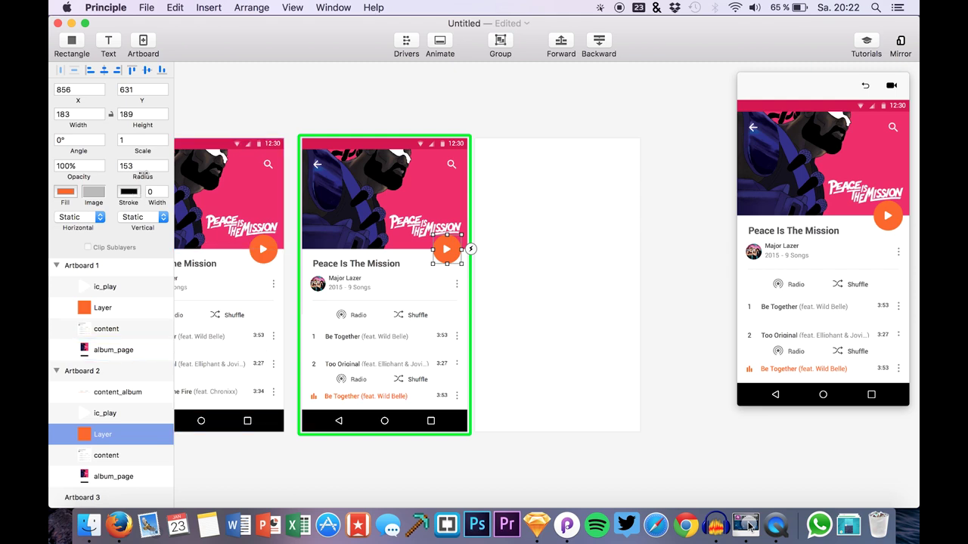
{"action": "left_click_drag", "start_coordinate": [51, 154], "coordinate": [49, 153]}
{"action": "left_click_drag", "start_coordinate": [445, 250], "coordinate": [294, 300]}
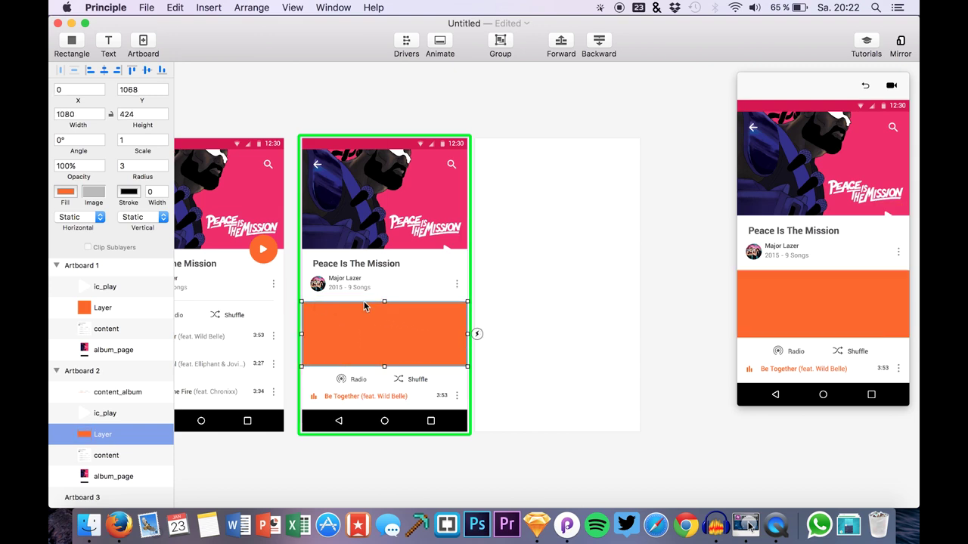
Import Be Totheter + controlers.png from Finder and centre it on Artboard 2's orange panel at about X 160, Y 1148.
{"action": "left_click", "coordinate": [88, 524]}
{"action": "left_click_drag", "start_coordinate": [775, 267], "coordinate": [381, 331]}
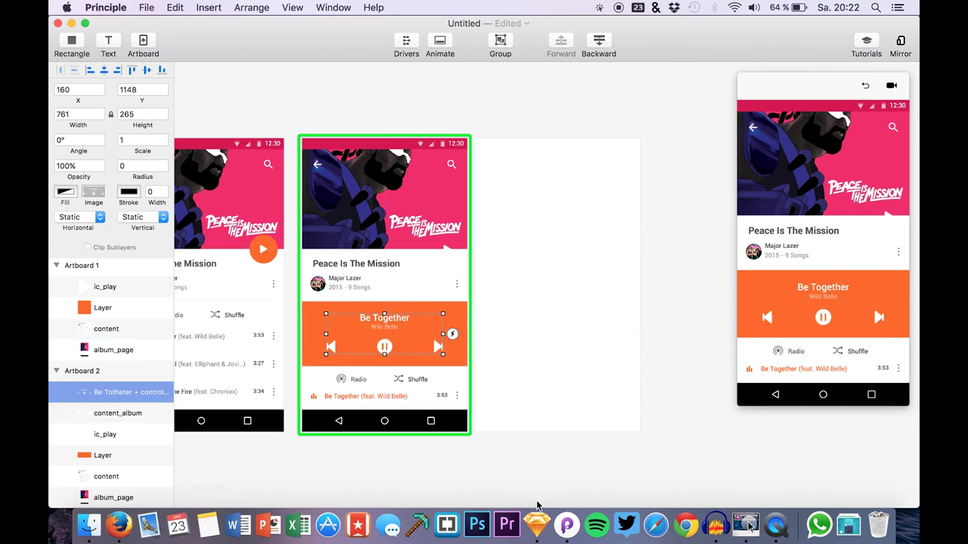
Check the player panel in Sketch, return to Principle and lower the orange panel's upper edge to Y 1097, for a height of about 395.
{"action": "left_click", "coordinate": [544, 529]}
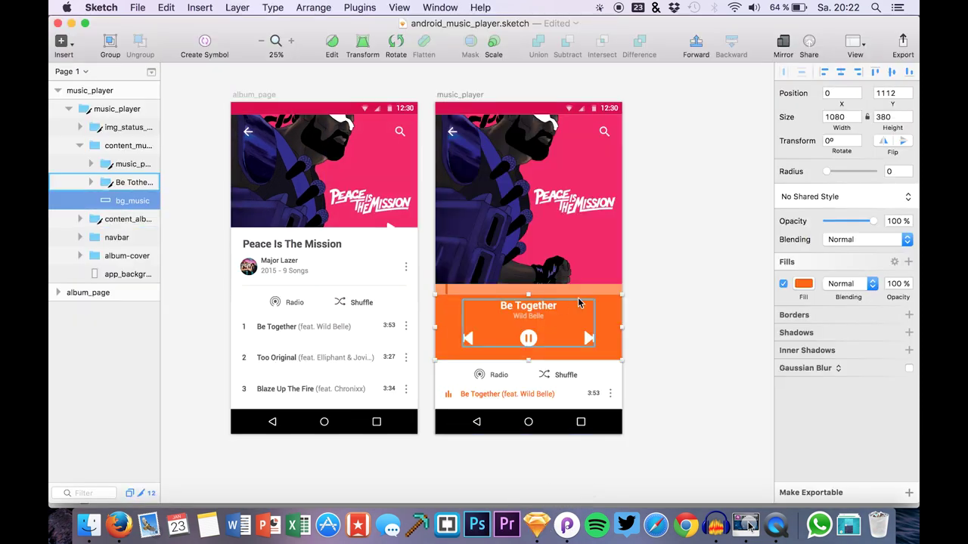
{"action": "left_click", "coordinate": [565, 526]}
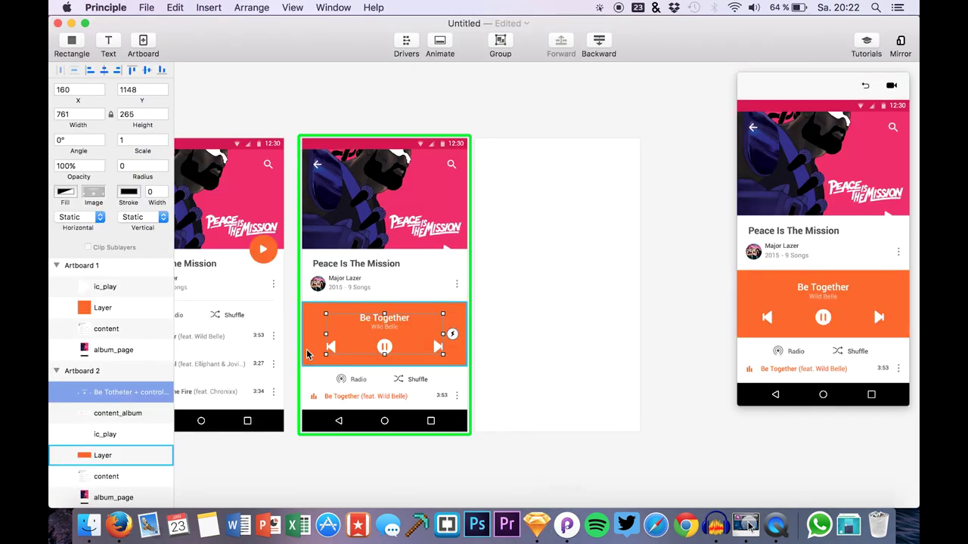
{"action": "left_click", "coordinate": [382, 310]}
{"action": "left_click_drag", "start_coordinate": [384, 302], "coordinate": [384, 307]}
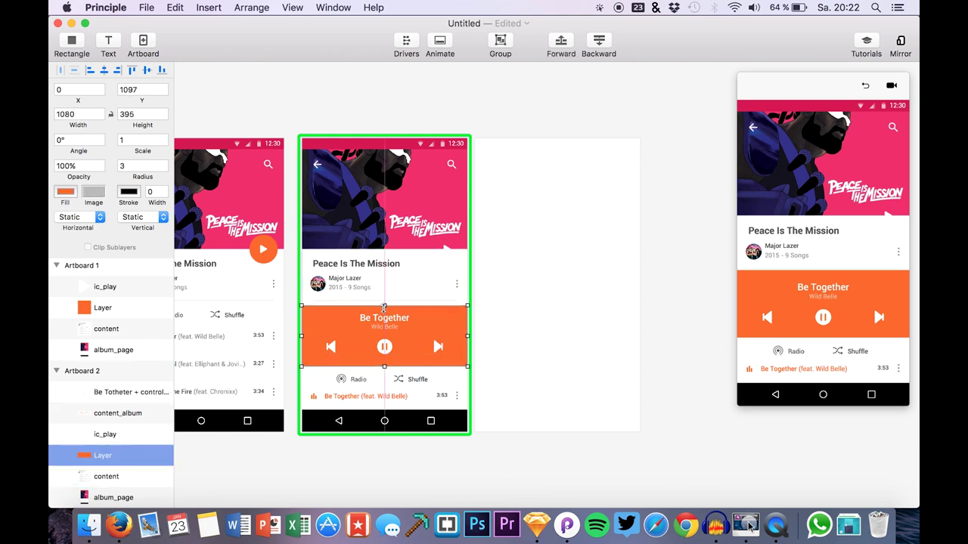
Lower the Be Together controls on Artboard 2's orange panel to Y 1167 and delete the empty third artboard.
{"action": "left_click", "coordinate": [386, 324]}
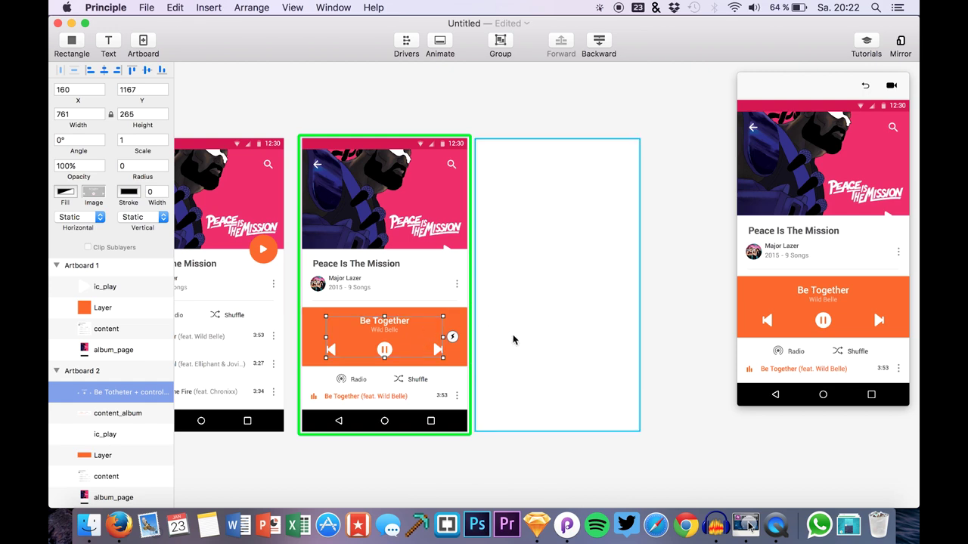
{"action": "scroll", "coordinate": [118, 420], "scroll_direction": "down", "scroll_amount": 2}
{"action": "left_click", "coordinate": [85, 497]}
{"action": "key", "text": "BackSpace"}
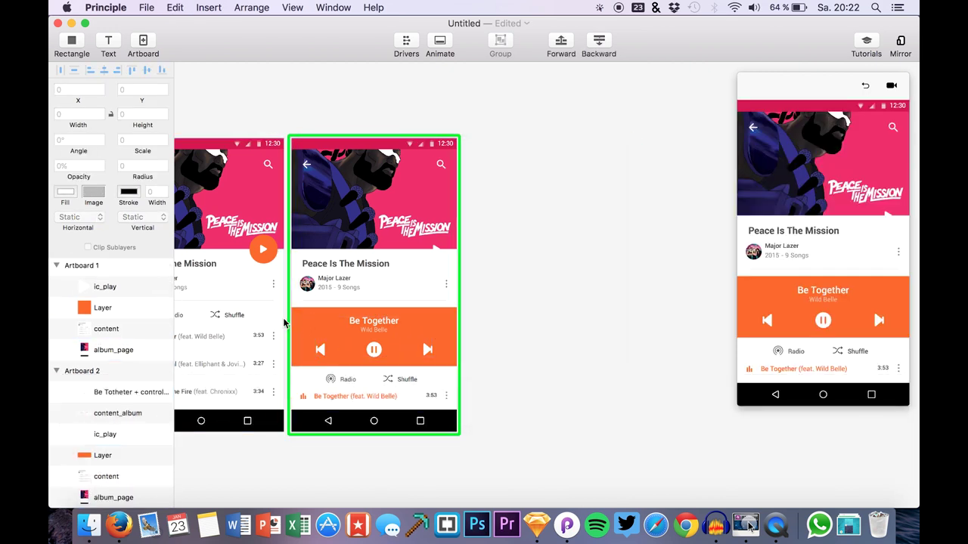
Import music_progress.png from Finder and place it full-width directly above Artboard 2's orange panel, at X 0, Y 1046.
{"action": "left_click", "coordinate": [89, 524]}
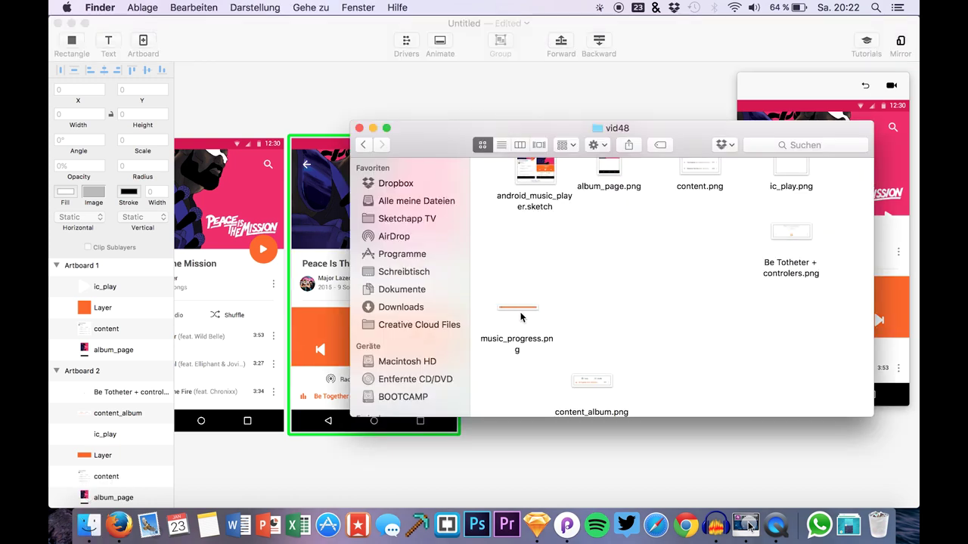
{"action": "left_click_drag", "start_coordinate": [520, 316], "coordinate": [414, 302]}
{"action": "left_click_drag", "start_coordinate": [516, 304], "coordinate": [389, 306]}
{"action": "left_click", "coordinate": [368, 298]}
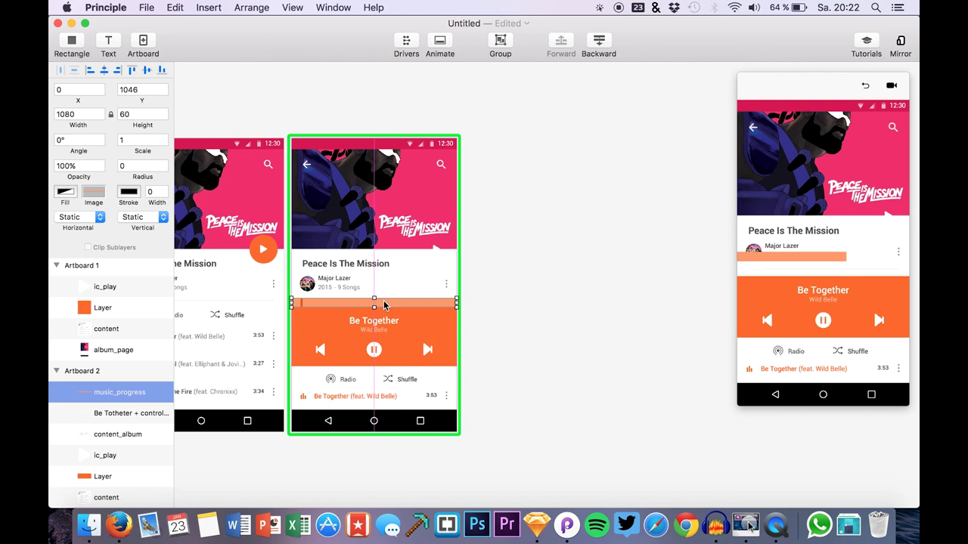
{"action": "left_click", "coordinate": [507, 303]}
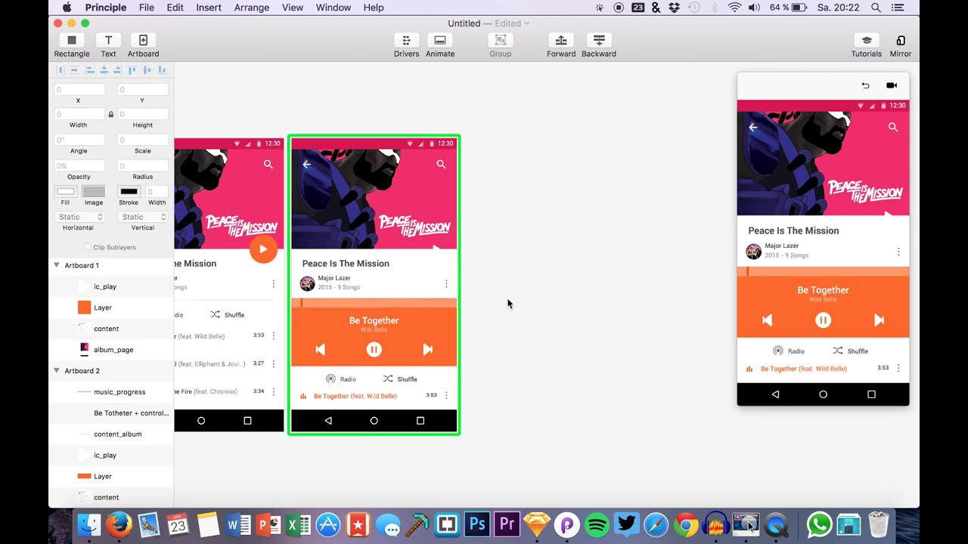
Move Artboard 2's content layer down behind the orange player panel to Y 1125, uncovering the full album cover.
{"action": "left_click", "coordinate": [367, 277]}
{"action": "scroll", "coordinate": [97, 430], "scroll_direction": "down", "scroll_amount": 2}
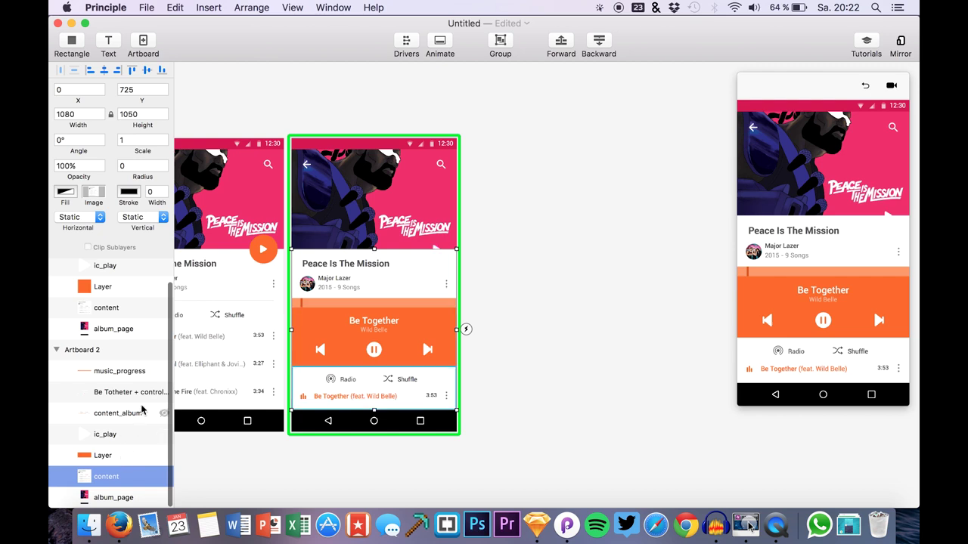
{"action": "key", "text": "shift+Down"}
{"action": "key", "text": "shift+Down"}
{"action": "key", "text": "shift+Down"}
{"action": "key", "text": "shift+Down"}
{"action": "key", "text": "shift+Down"}
{"action": "key", "text": "shift+Down"}
{"action": "key", "text": "shift+Down"}
{"action": "key", "text": "shift+Down"}
{"action": "key", "text": "shift+Down"}
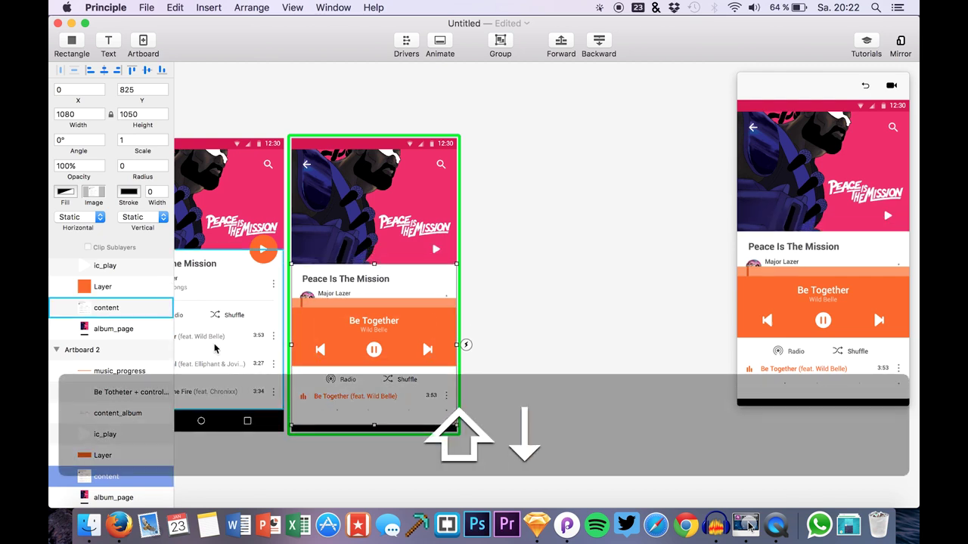
{"action": "key", "text": "shift+Down"}
{"action": "key", "text": "shift+Down"}
{"action": "key", "text": "shift+Down"}
{"action": "key", "text": "shift+Down"}
{"action": "key", "text": "shift+Down"}
{"action": "key", "text": "shift+Down"}
{"action": "key", "text": "shift+Down"}
{"action": "key", "text": "shift+Down"}
{"action": "key", "text": "shift+Down"}
{"action": "key", "text": "shift+Down"}
{"action": "key", "text": "shift+Down"}
{"action": "key", "text": "shift+Down"}
{"action": "key", "text": "shift+Down"}
{"action": "key", "text": "shift+Down"}
{"action": "key", "text": "shift+Down"}
{"action": "key", "text": "shift+Down"}
{"action": "key", "text": "shift+Down"}
{"action": "key", "text": "shift+Down"}
{"action": "key", "text": "shift+Down"}
{"action": "key", "text": "shift+Down"}
{"action": "key", "text": "shift+Down"}
{"action": "key", "text": "shift+Down"}
{"action": "key", "text": "shift+Down"}
{"action": "key", "text": "shift+Down"}
{"action": "key", "text": "shift+Down"}
{"action": "key", "text": "shift+Down"}
{"action": "key", "text": "shift+Down"}
{"action": "key", "text": "shift+Down"}
{"action": "key", "text": "shift+Down"}
{"action": "key", "text": "shift+Down"}
{"action": "key", "text": "shift+Down"}
{"action": "key", "text": "shift+Down"}
{"action": "key", "text": "shift+Down"}
{"action": "key", "text": "shift+Down"}
{"action": "key", "text": "shift+Down"}
{"action": "key", "text": "shift+Down"}
{"action": "key", "text": "shift+Down"}
{"action": "key", "text": "shift+Down"}
{"action": "key", "text": "shift+Down"}
{"action": "key", "text": "shift+Down"}
{"action": "key", "text": "shift+Down"}
{"action": "key", "text": "shift+Down"}
{"action": "key", "text": "shift+Down"}
{"action": "key", "text": "shift+Down"}
{"action": "key", "text": "shift+Down"}
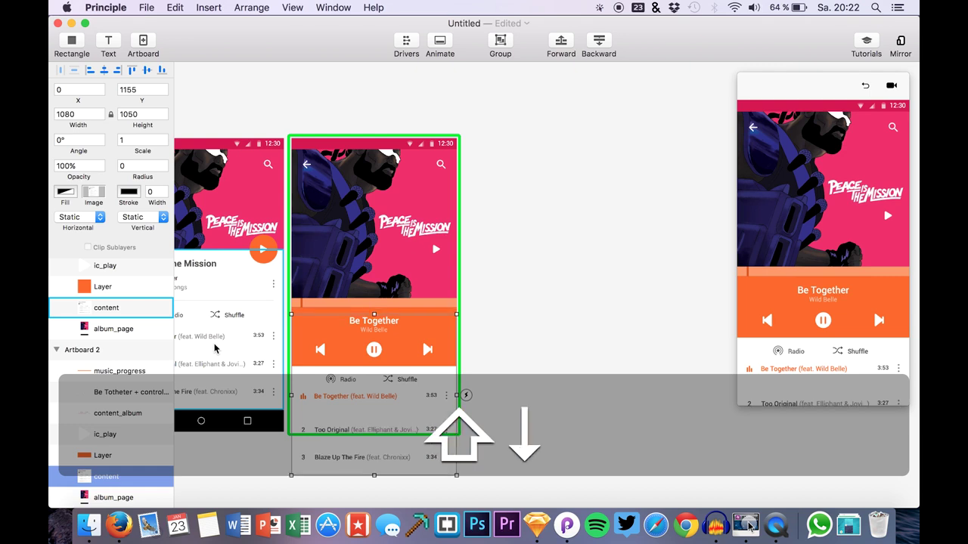
{"action": "key", "text": "shift+Up"}
{"action": "key", "text": "shift+Up"}
{"action": "key", "text": "shift+Up"}
{"action": "key", "text": "shift+Up"}
{"action": "key", "text": "shift+Up"}
{"action": "key", "text": "shift+Up"}
{"action": "key", "text": "shift+Up"}
{"action": "key", "text": "shift+Up"}
{"action": "key", "text": "shift+Up"}
{"action": "key", "text": "shift+Up"}
{"action": "key", "text": "shift+Up"}
{"action": "key", "text": "shift+Up"}
{"action": "key", "text": "shift+Up"}
{"action": "key", "text": "shift+Up"}
{"action": "key", "text": "shift+Up"}
{"action": "key", "text": "shift+Up"}
{"action": "key", "text": "shift+Up"}
{"action": "key", "text": "shift+Up"}
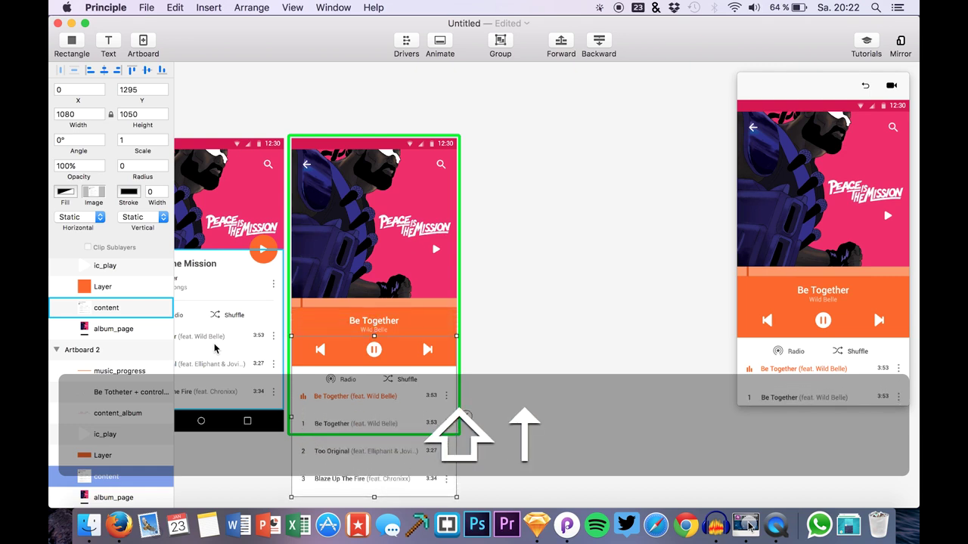
{"action": "key", "text": "shift+Up"}
{"action": "key", "text": "shift+Up"}
{"action": "key", "text": "shift+Down"}
{"action": "key", "text": "shift+Down"}
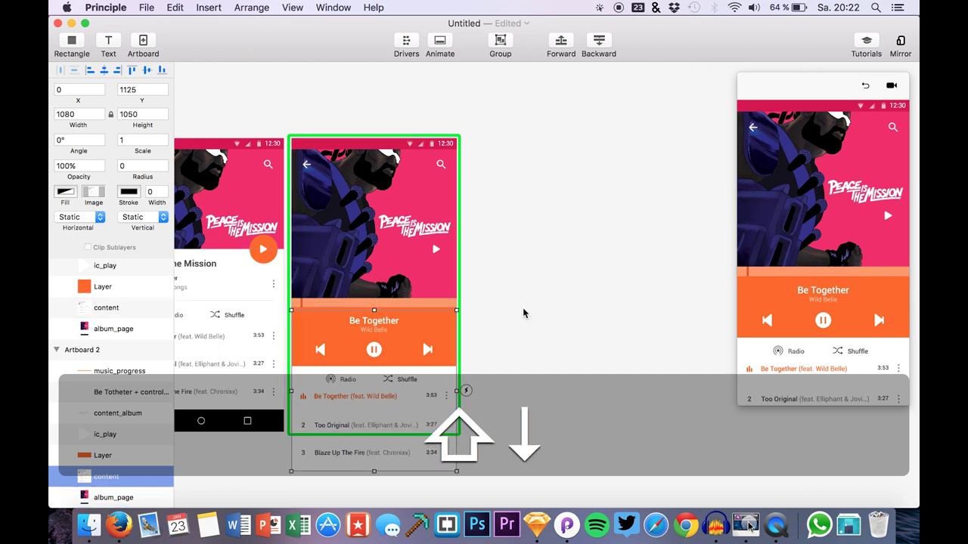
Switch to Sketch, make the album page's navbar group exportable as a 1x PNG and export it.
{"action": "scroll", "coordinate": [523, 311], "scroll_direction": "left", "scroll_amount": 5}
{"action": "scroll", "coordinate": [522, 311], "scroll_direction": "down", "scroll_amount": 2}
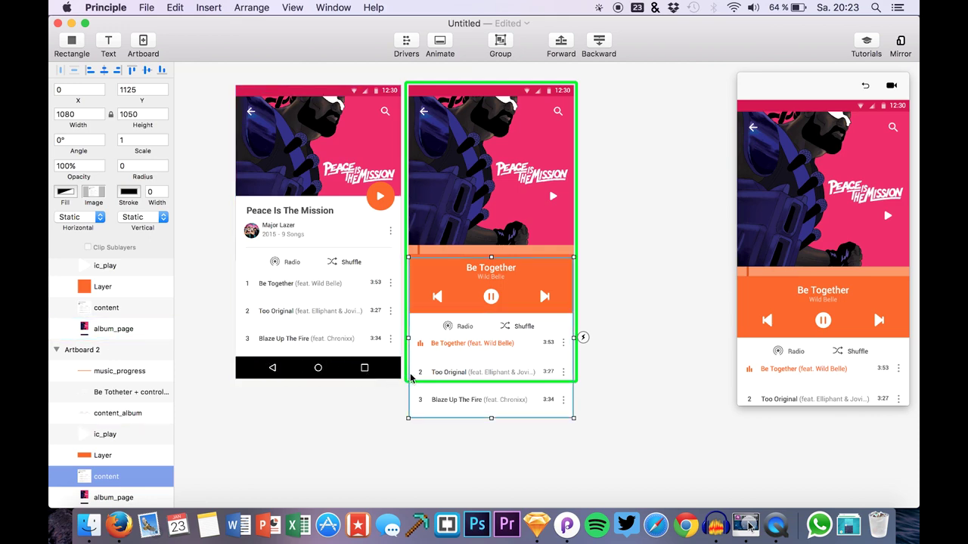
{"action": "left_click", "coordinate": [536, 524]}
{"action": "left_click", "coordinate": [359, 432]}
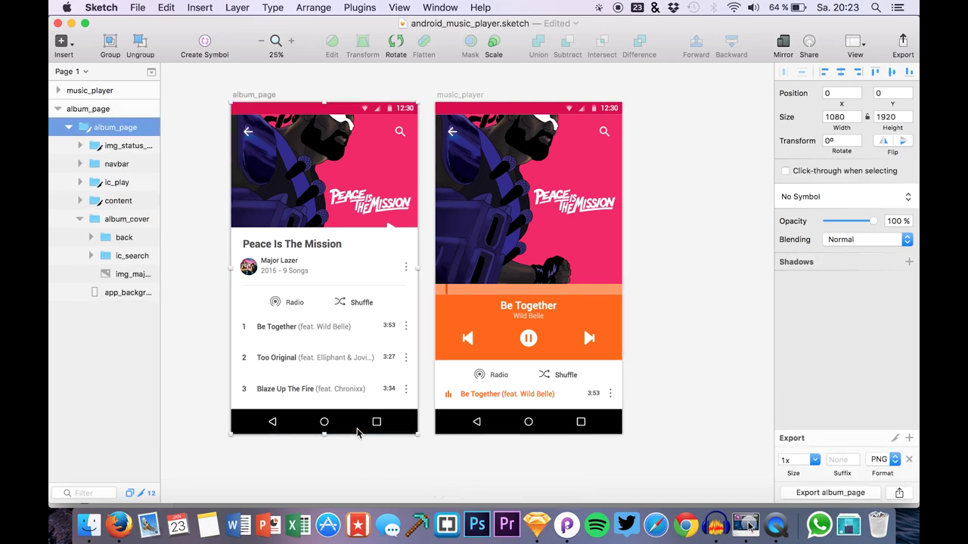
{"action": "left_click", "coordinate": [288, 421]}
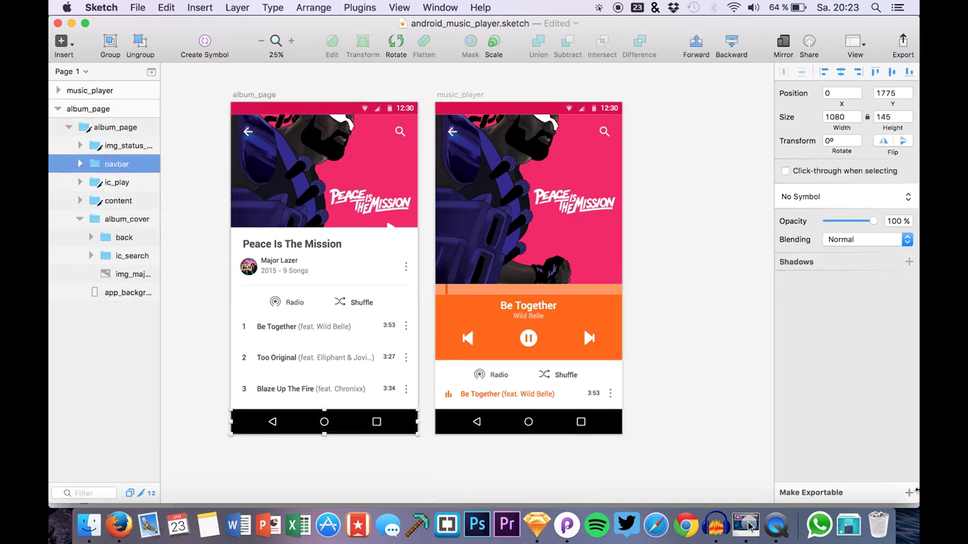
{"action": "left_click", "coordinate": [909, 492]}
{"action": "left_click", "coordinate": [862, 495]}
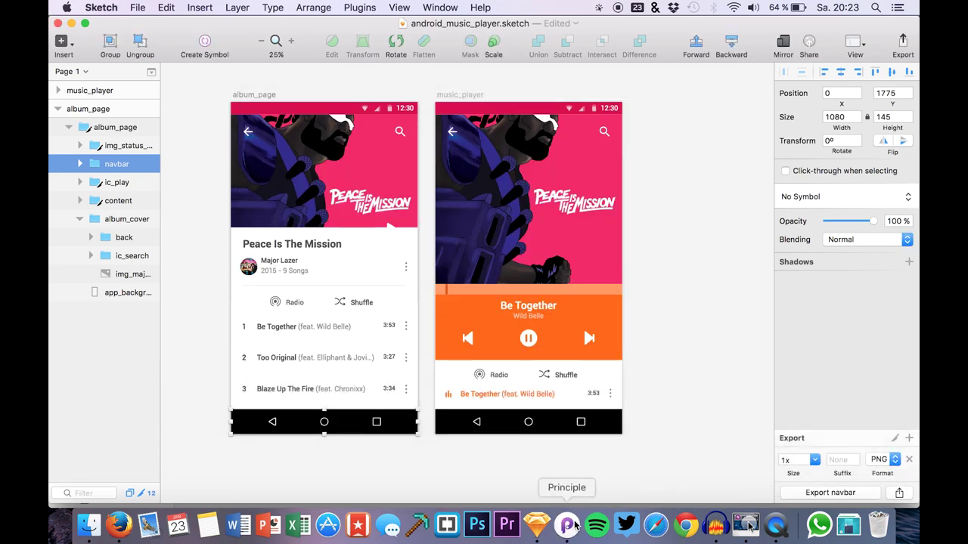
Return to Principle, import the exported navbar image from Finder and place it along Artboard 2's lower edge.
{"action": "left_click", "coordinate": [567, 524]}
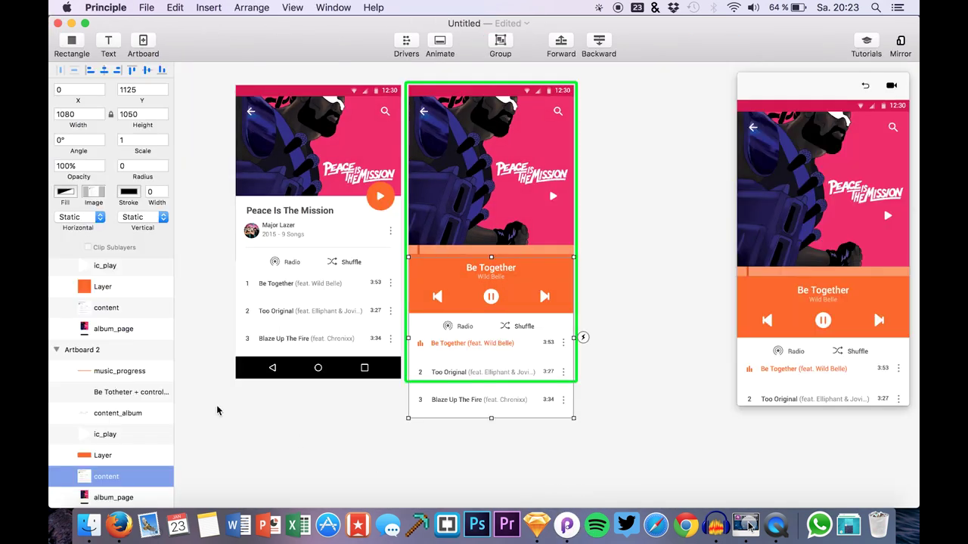
{"action": "left_click", "coordinate": [90, 524]}
{"action": "left_click_drag", "start_coordinate": [700, 230], "coordinate": [490, 373]}
{"action": "left_click", "coordinate": [362, 404]}
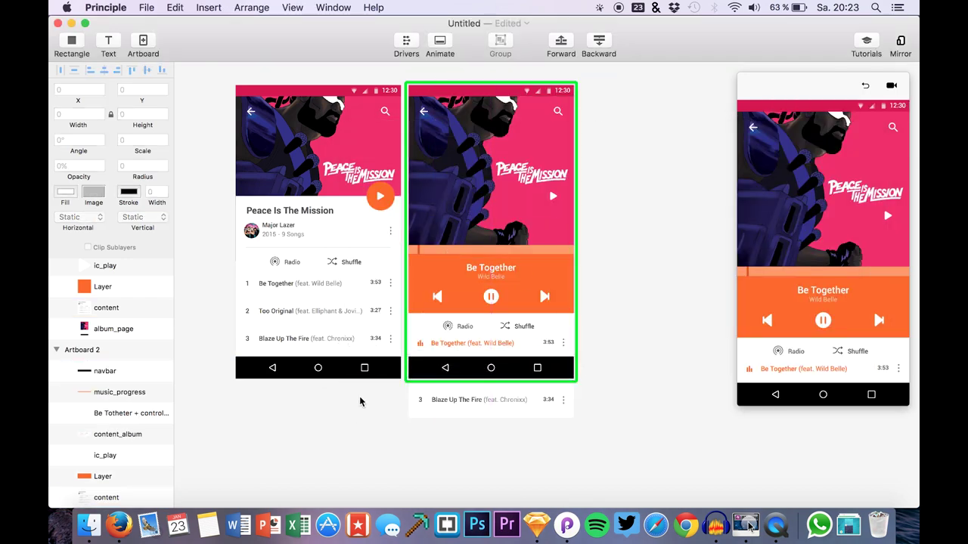
Link the orange play circle on Artboard 1 to Artboard 2 with a Tap interaction.
{"action": "scroll", "coordinate": [529, 234], "scroll_direction": "up", "scroll_amount": 2}
{"action": "left_click", "coordinate": [384, 220]}
{"action": "left_click", "coordinate": [392, 231]}
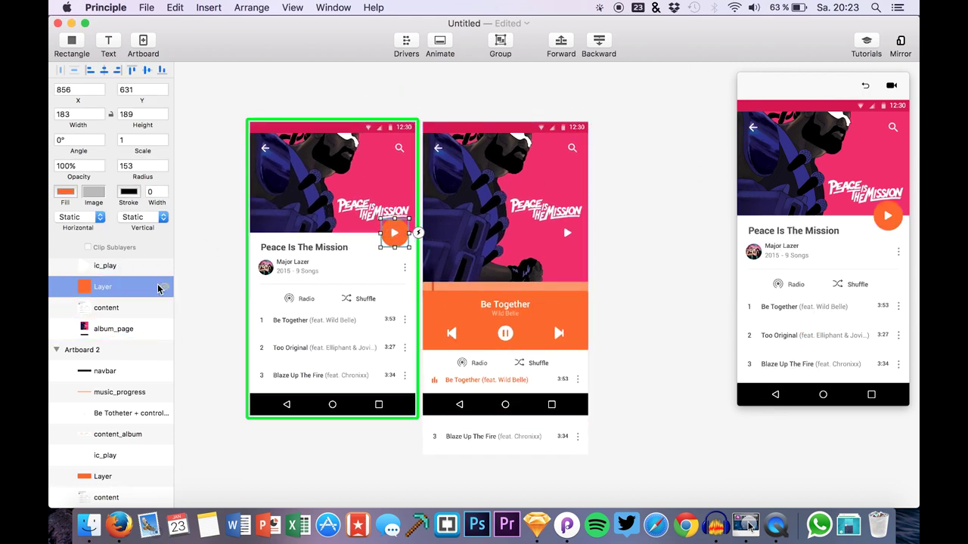
{"action": "left_click", "coordinate": [418, 232]}
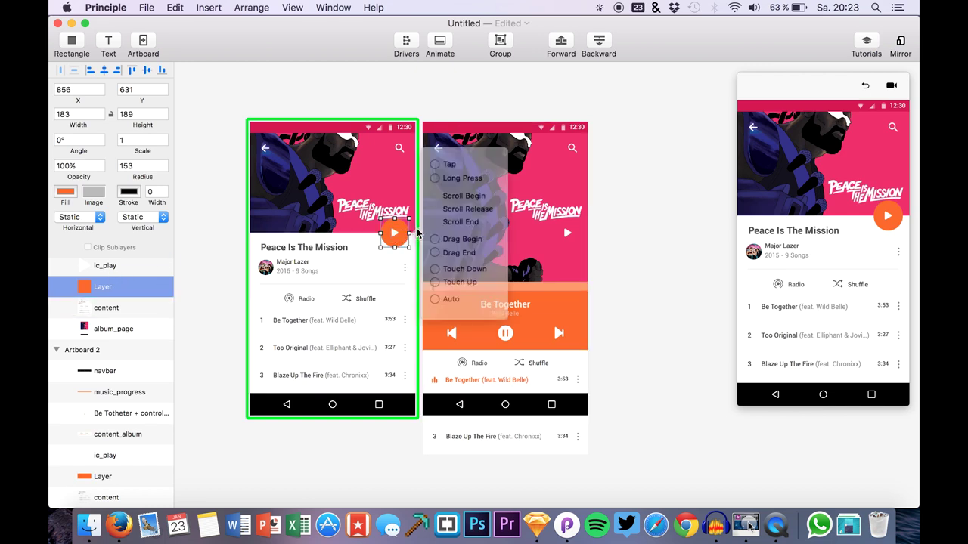
{"action": "left_click", "coordinate": [431, 176]}
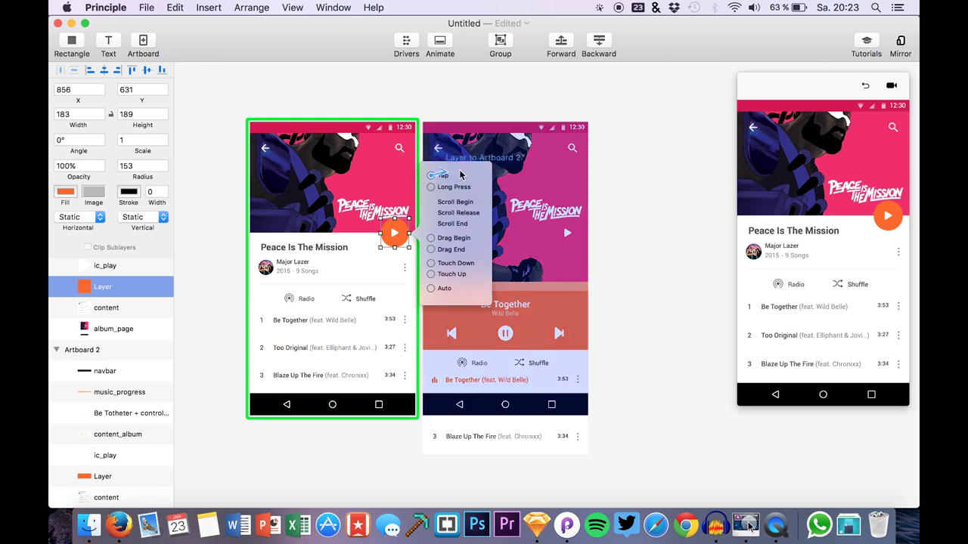
{"action": "left_click", "coordinate": [549, 189]}
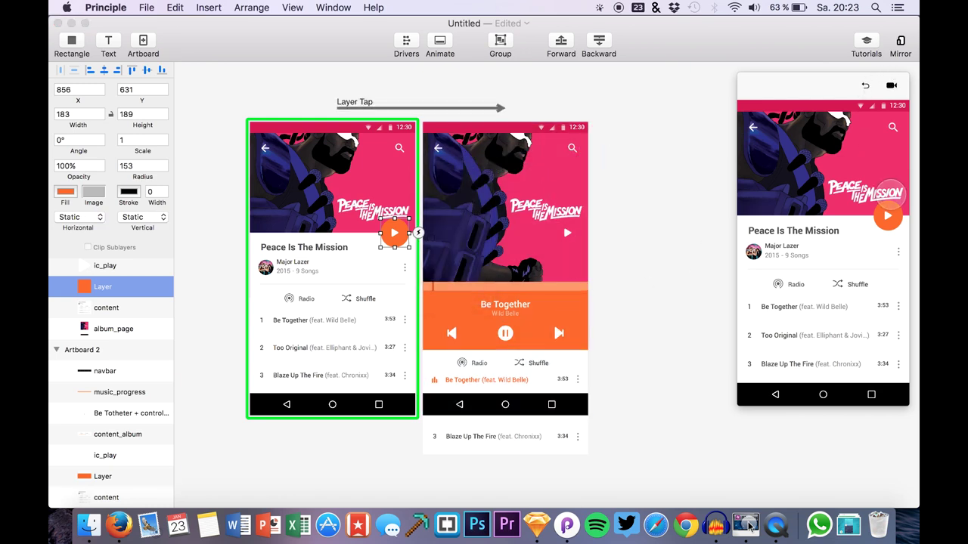
Test the play-circle tap transition several times in the preview, rewinding between runs.
{"action": "left_click", "coordinate": [886, 214]}
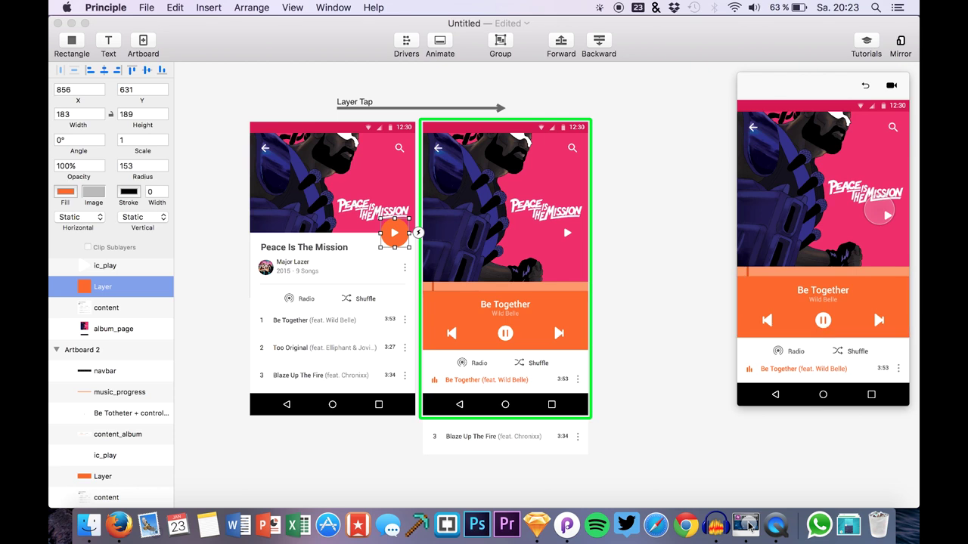
{"action": "left_click", "coordinate": [868, 89]}
{"action": "left_click", "coordinate": [886, 214]}
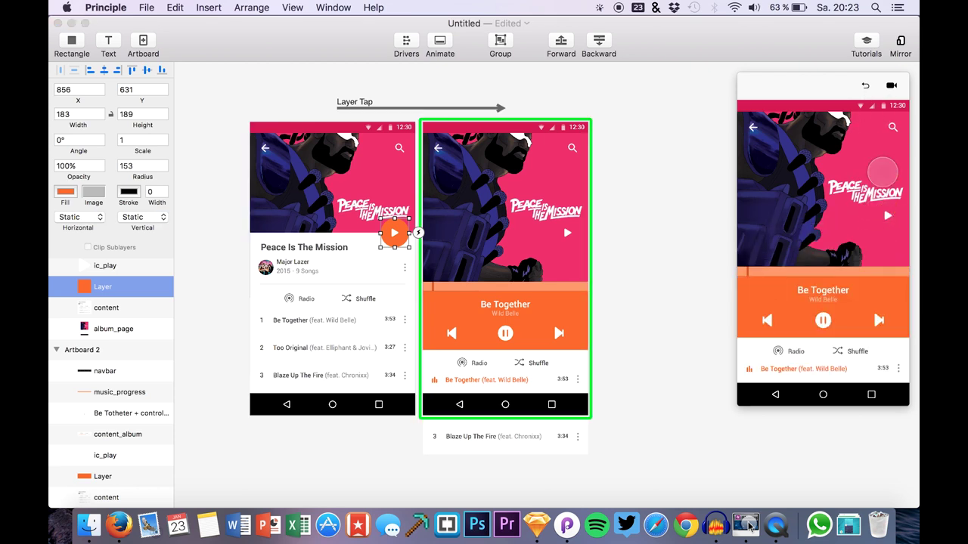
{"action": "left_click", "coordinate": [867, 88]}
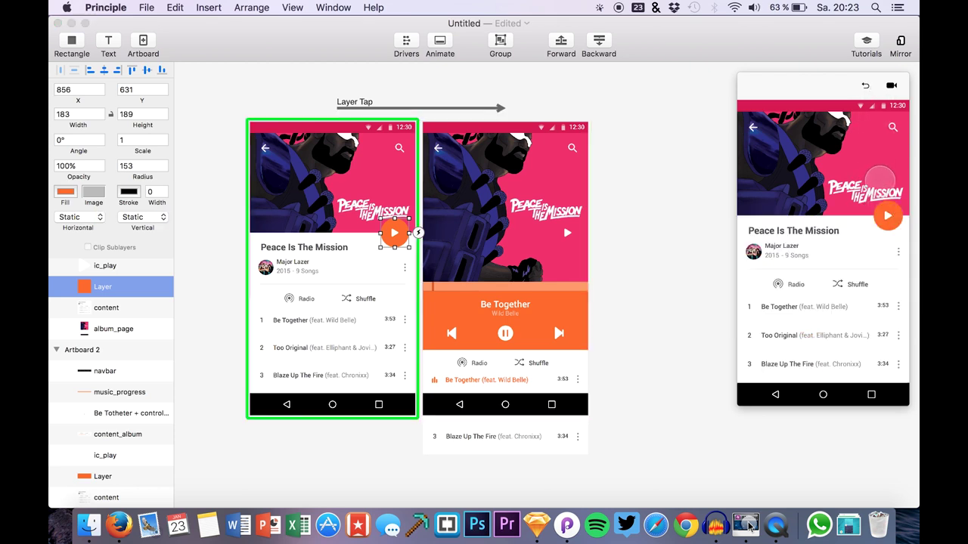
{"action": "left_click", "coordinate": [879, 220]}
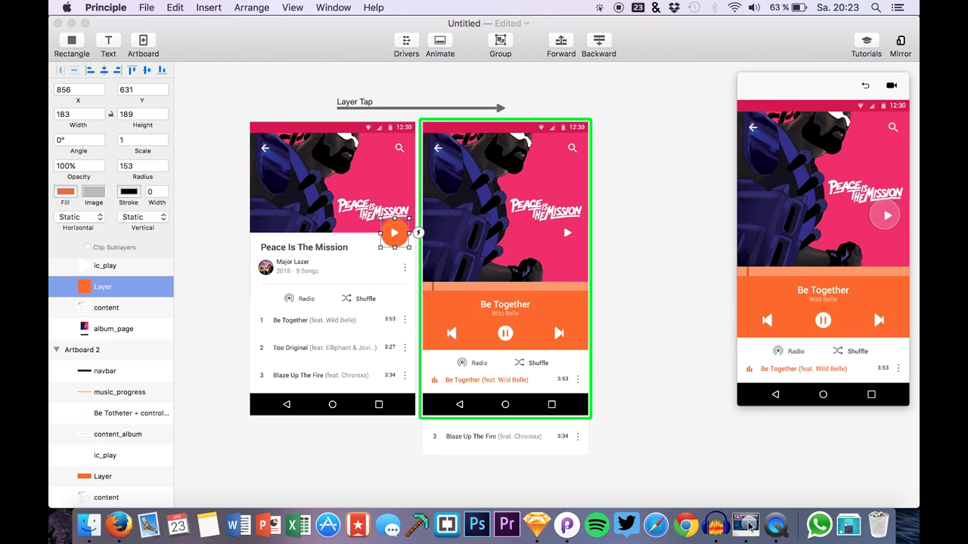
{"action": "left_click", "coordinate": [865, 87]}
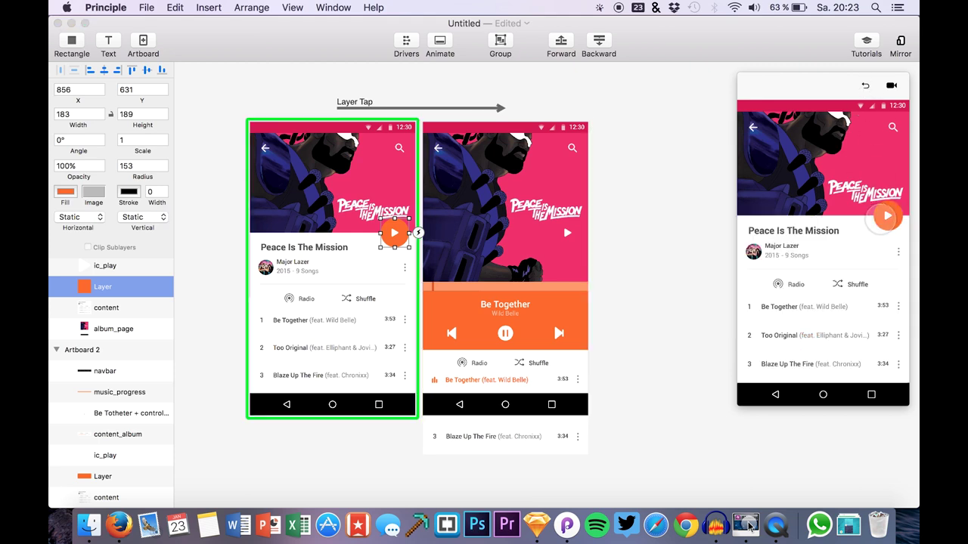
{"action": "left_click", "coordinate": [883, 220]}
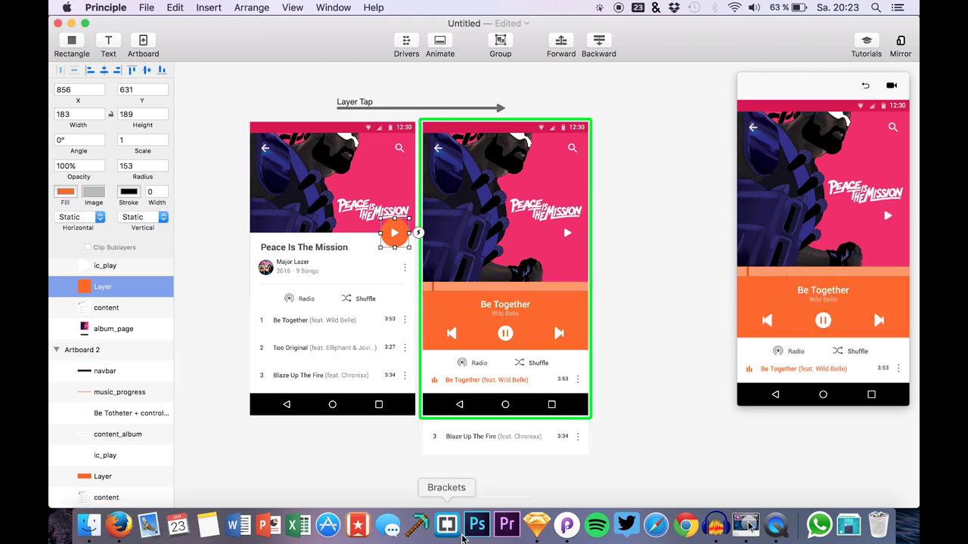
Compare the player state with the music_player artboard in Sketch, return to Principle and rewind the preview.
{"action": "left_click", "coordinate": [534, 529]}
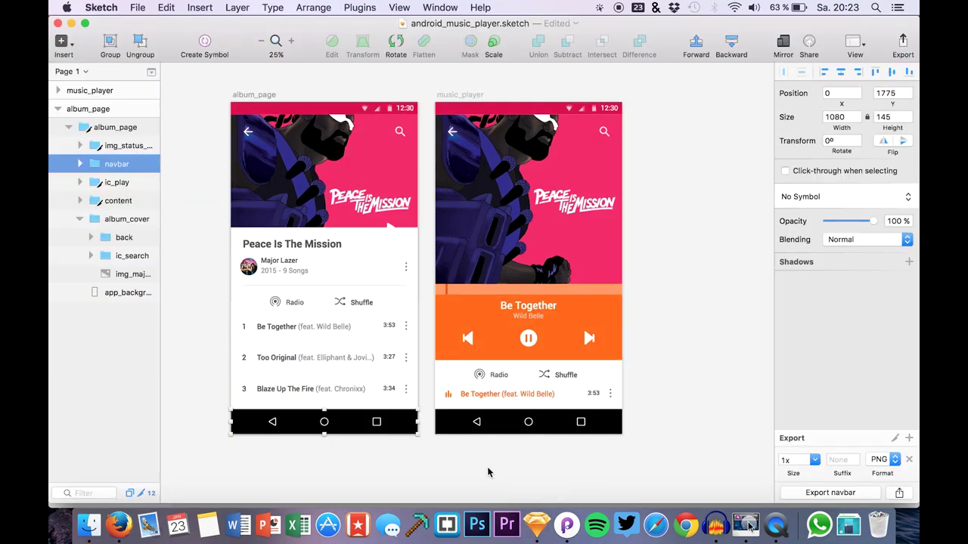
{"action": "left_click", "coordinate": [566, 527]}
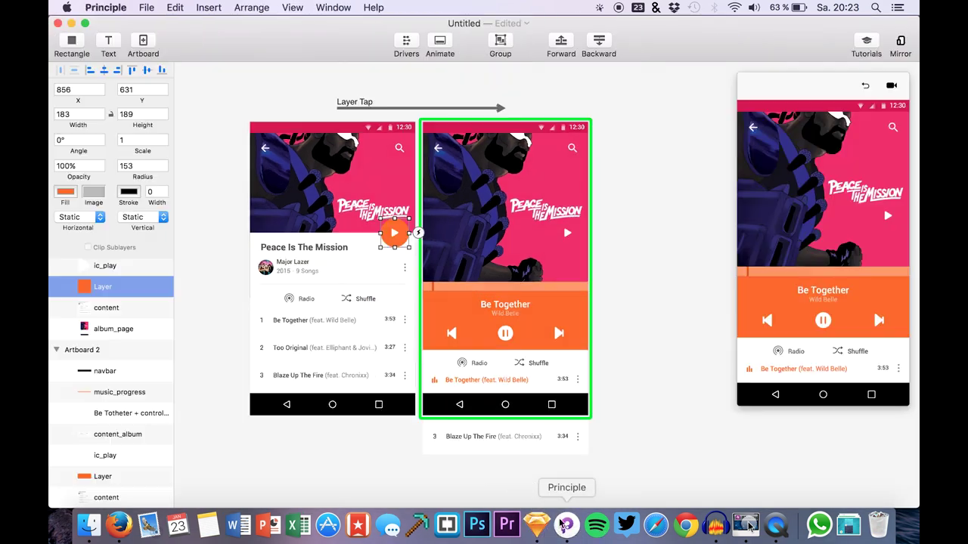
{"action": "left_click", "coordinate": [867, 85]}
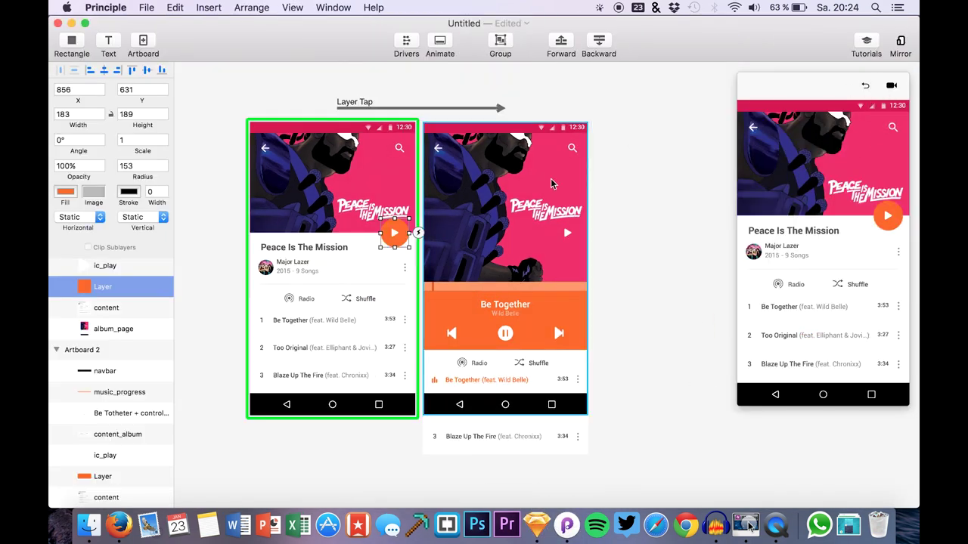
Set the opacity of the ic_play layer on Artboard 2 to 0%.
{"action": "left_click", "coordinate": [89, 266]}
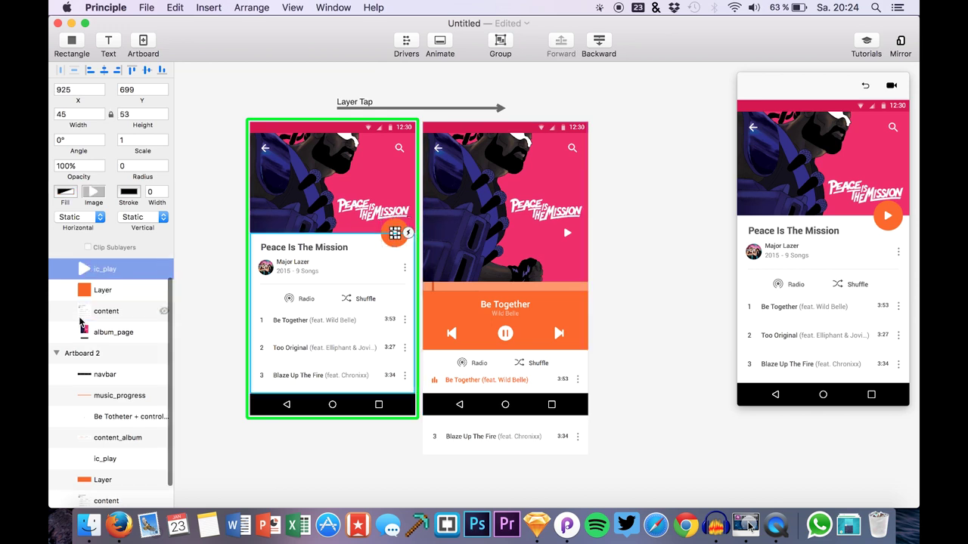
{"action": "scroll", "coordinate": [85, 318], "scroll_direction": "down", "scroll_amount": 2}
{"action": "scroll", "coordinate": [87, 348], "scroll_direction": "up", "scroll_amount": 2}
{"action": "scroll", "coordinate": [91, 378], "scroll_direction": "down", "scroll_amount": 2}
{"action": "scroll", "coordinate": [90, 387], "scroll_direction": "up", "scroll_amount": 1}
{"action": "left_click", "coordinate": [102, 437]}
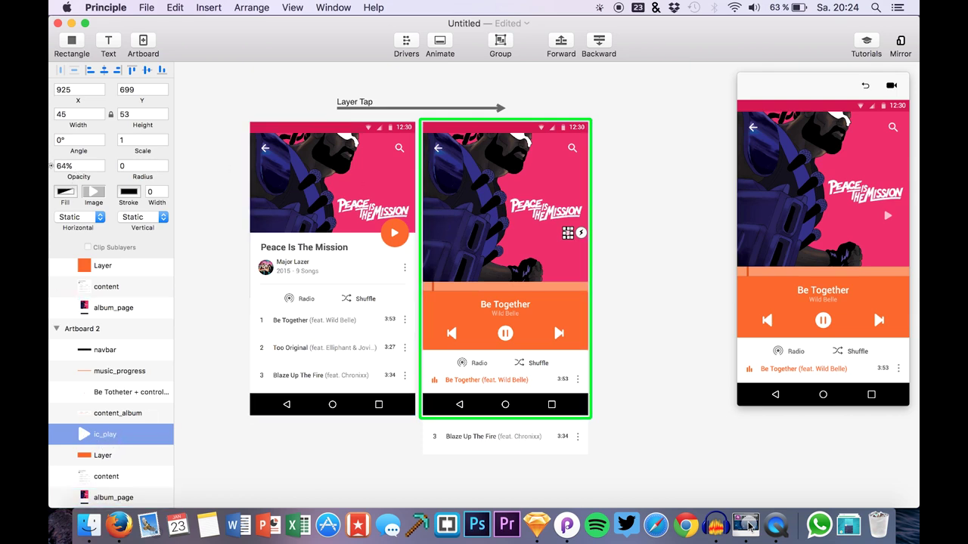
{"action": "left_click", "coordinate": [761, 169]}
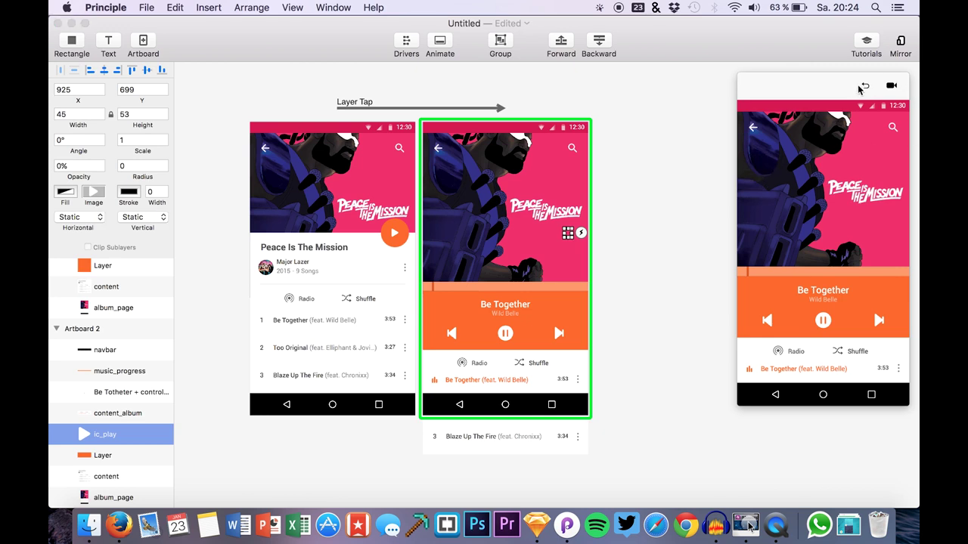
Replay the play-circle transition in the preview with the hidden play icon and rewind it to the album page.
{"action": "left_click", "coordinate": [862, 87]}
{"action": "left_click", "coordinate": [887, 216]}
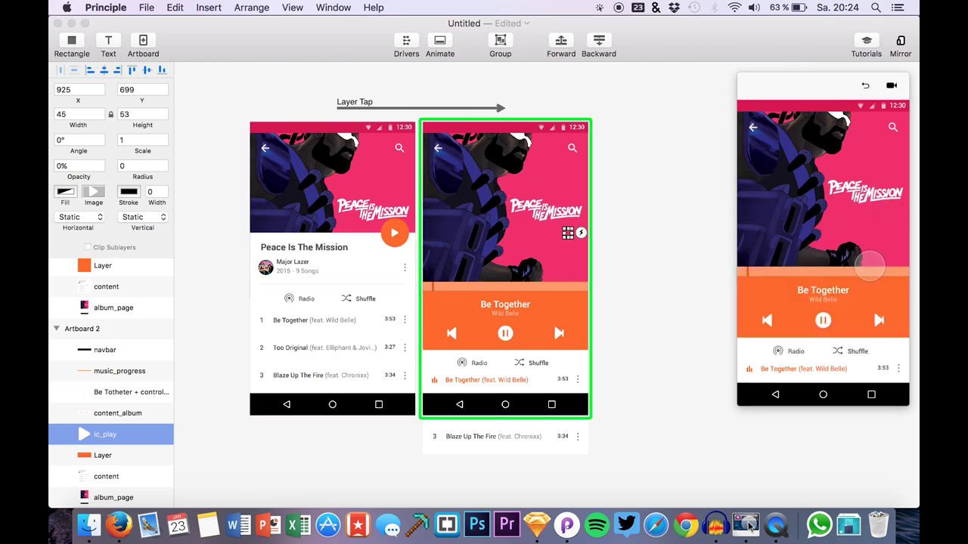
{"action": "left_click", "coordinate": [893, 86]}
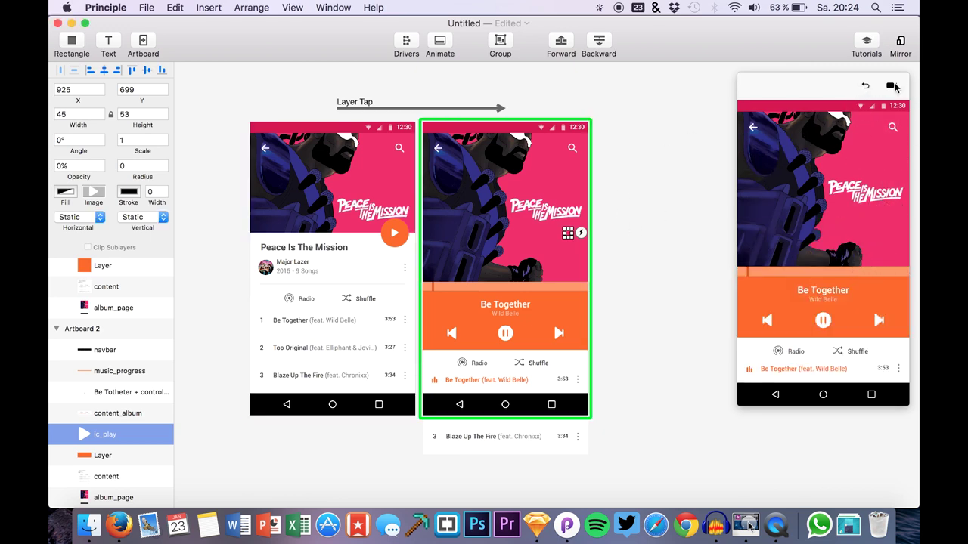
{"action": "left_click", "coordinate": [893, 88]}
{"action": "left_click", "coordinate": [866, 89]}
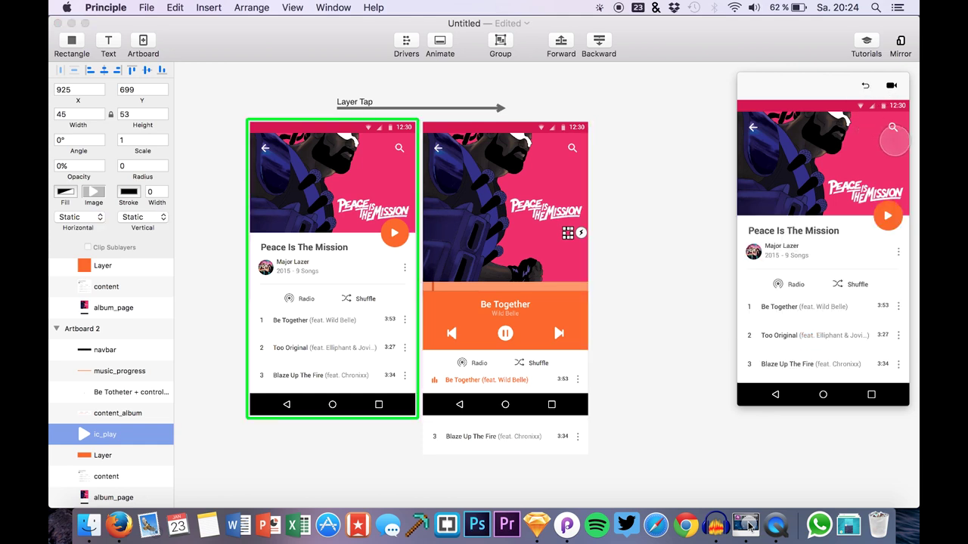
Move the hidden ic_play layer on Artboard 2 down and left to X 515, Y 1259, over the pause button.
{"action": "left_click", "coordinate": [891, 219]}
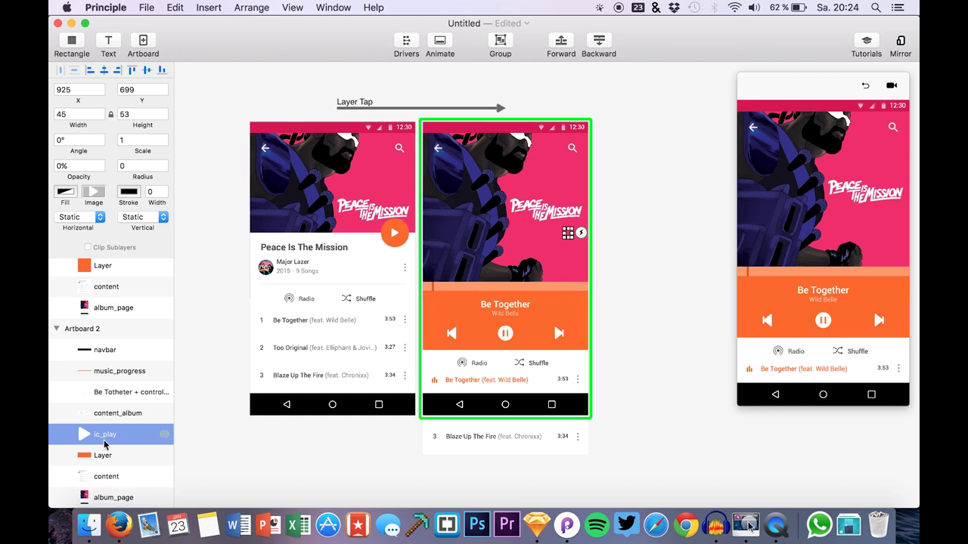
{"action": "key", "text": "Down"}
{"action": "key", "text": "Left"}
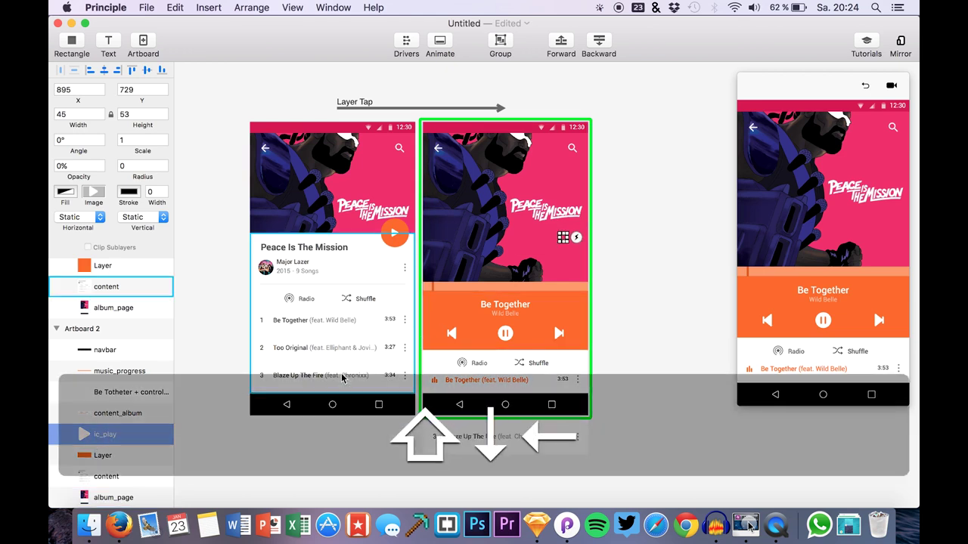
{"action": "key", "text": "Down"}
{"action": "key", "text": "Left"}
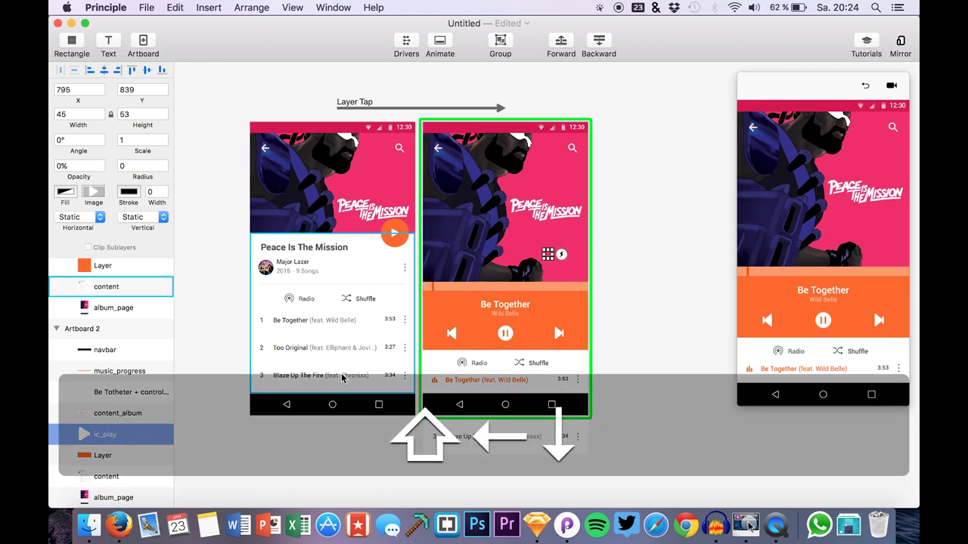
{"action": "key", "text": "Down"}
{"action": "key", "text": "Left"}
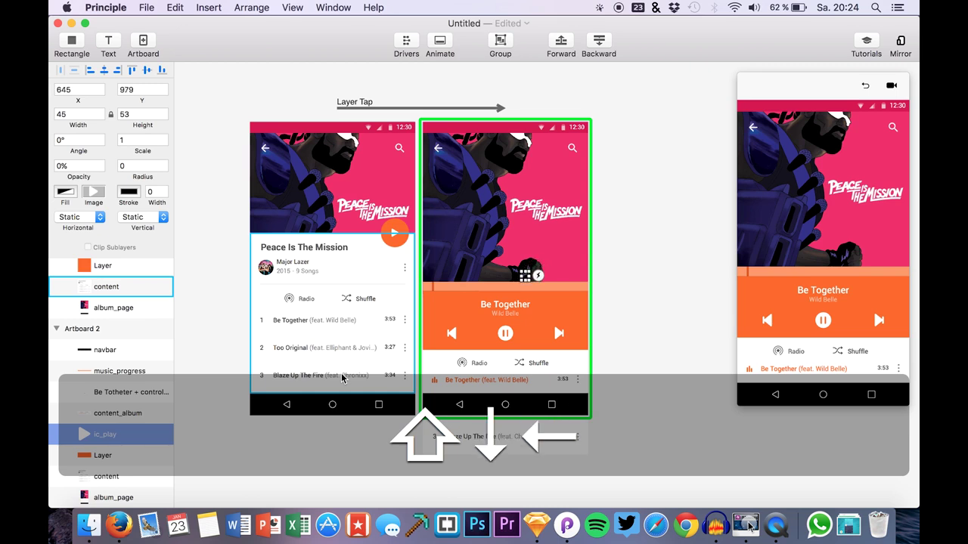
{"action": "key", "text": "shift+Down"}
{"action": "key", "text": "shift+Left"}
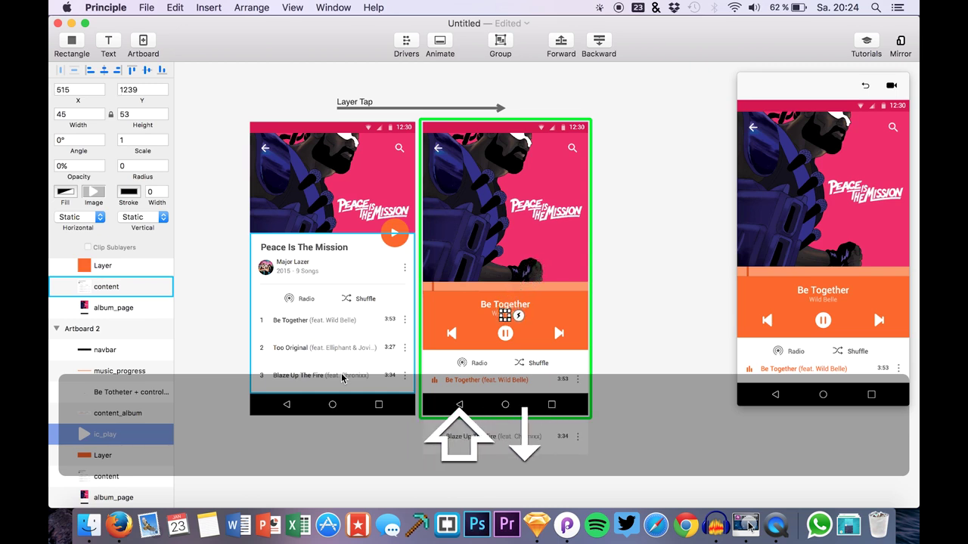
Replay the play-circle transition repeatedly in the preview to check the play icon's new path, rewinding between runs.
{"action": "left_click", "coordinate": [865, 86]}
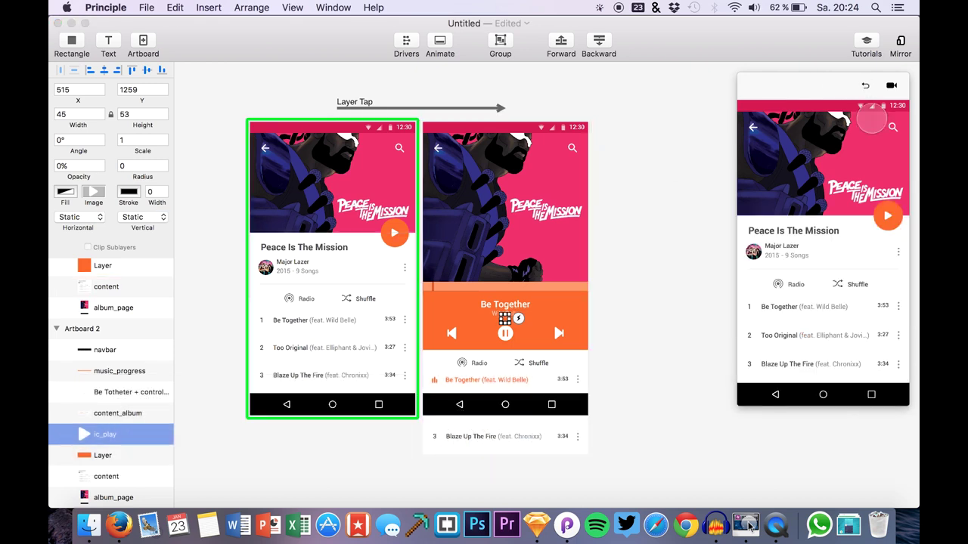
{"action": "left_click", "coordinate": [888, 217]}
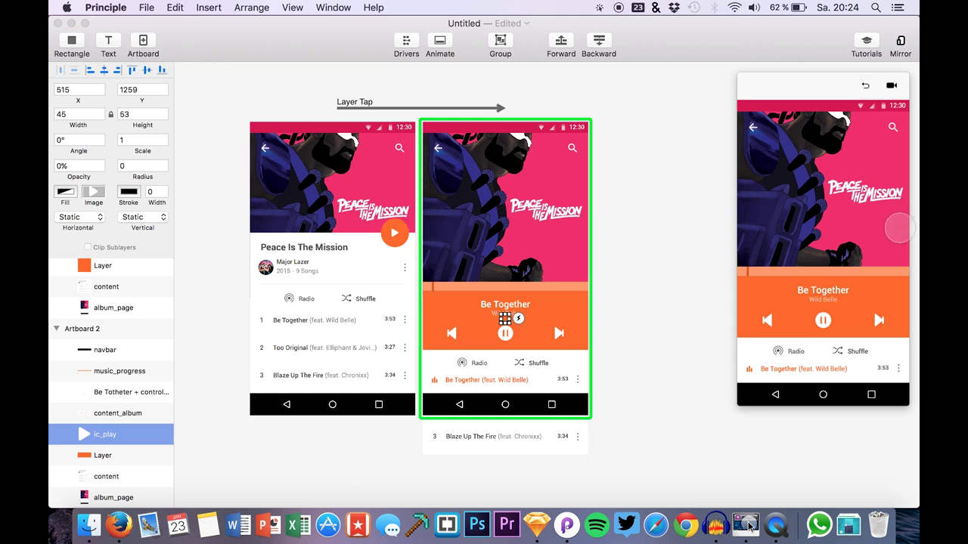
{"action": "left_click", "coordinate": [868, 87]}
{"action": "left_click", "coordinate": [888, 217]}
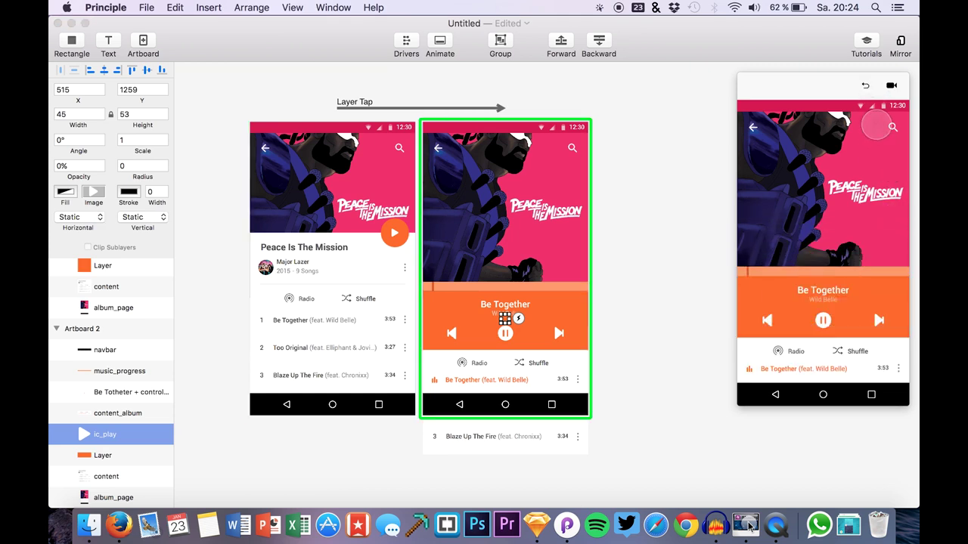
{"action": "left_click", "coordinate": [868, 87]}
{"action": "left_click", "coordinate": [888, 216]}
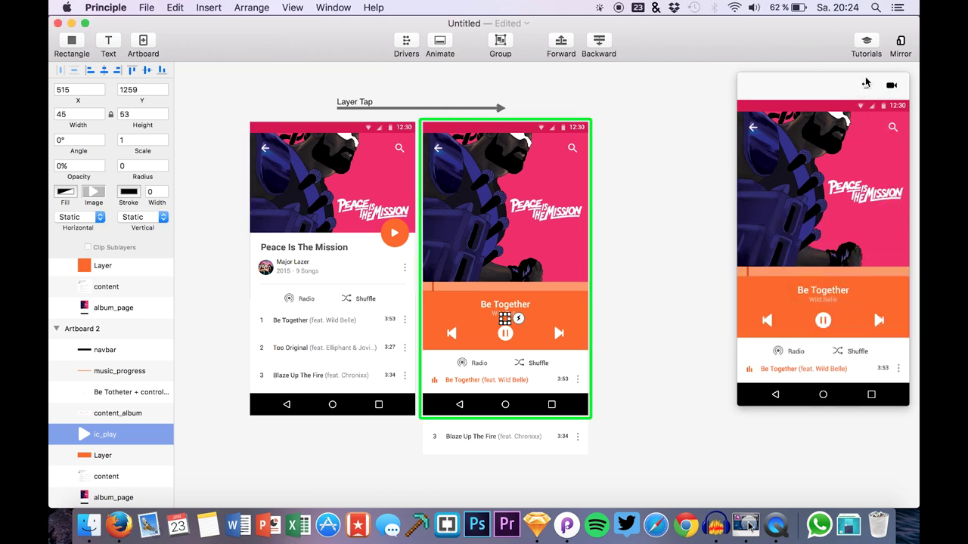
{"action": "left_click", "coordinate": [865, 87]}
{"action": "left_click", "coordinate": [887, 216]}
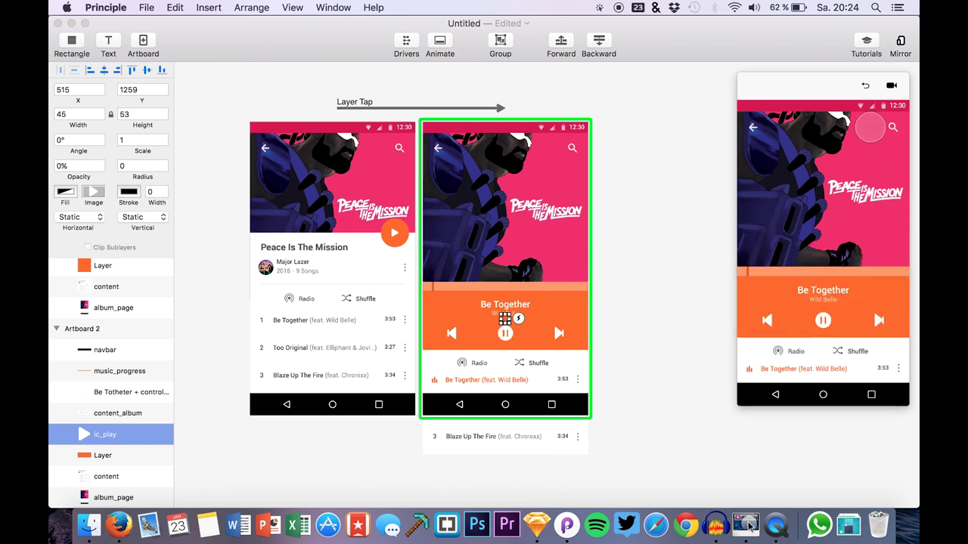
{"action": "left_click", "coordinate": [865, 87]}
{"action": "left_click", "coordinate": [887, 216]}
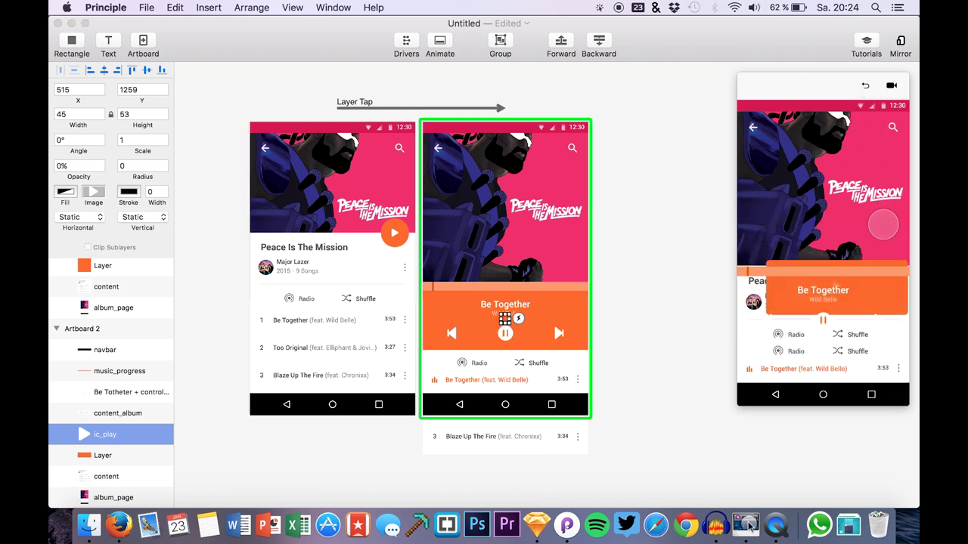
Copy the music_progress layer from Artboard 2 onto Artboard 1 at X 0, Y 1046 and set its opacity to 0%.
{"action": "left_click", "coordinate": [511, 288]}
{"action": "key", "text": "cmd+c"}
{"action": "key", "text": "cmd+v"}
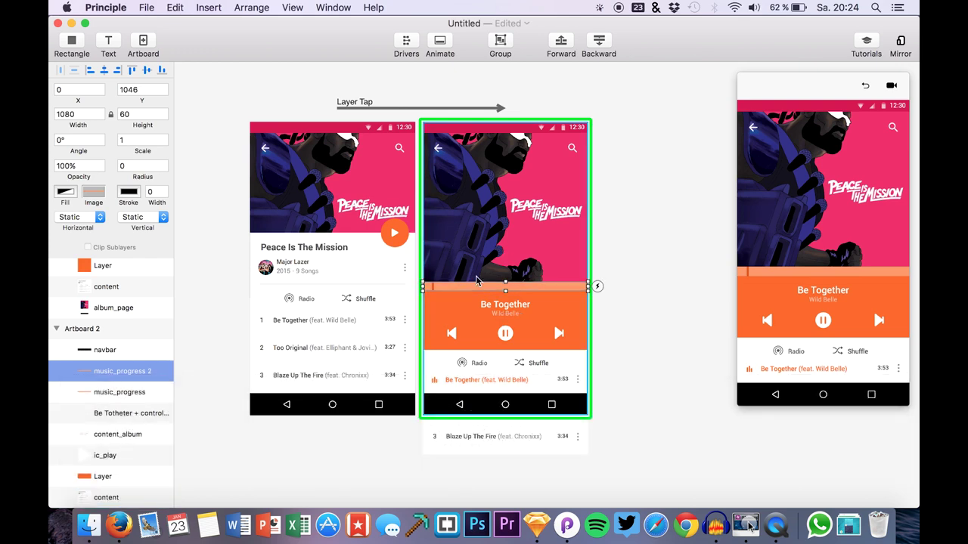
{"action": "left_click_drag", "start_coordinate": [461, 286], "coordinate": [290, 286]}
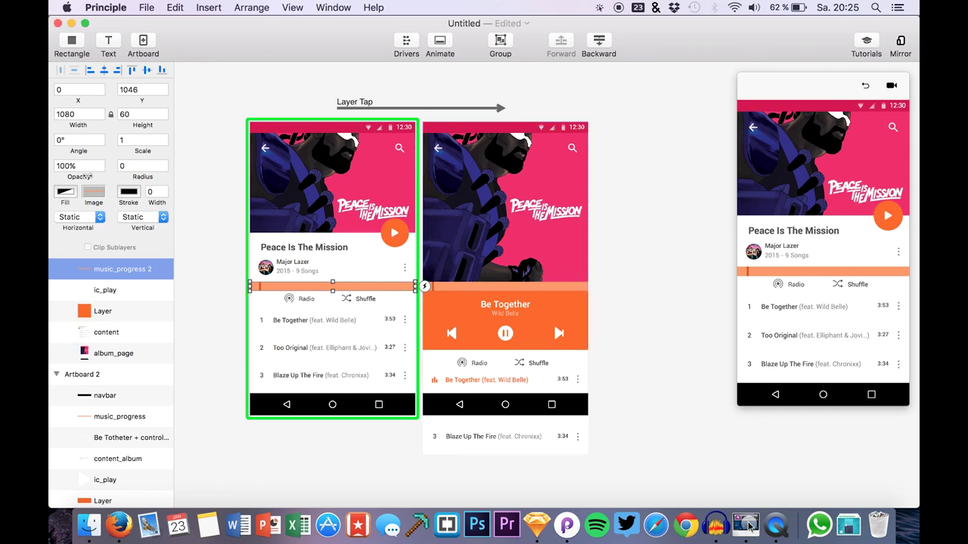
{"action": "left_click_drag", "start_coordinate": [88, 182], "coordinate": [51, 174]}
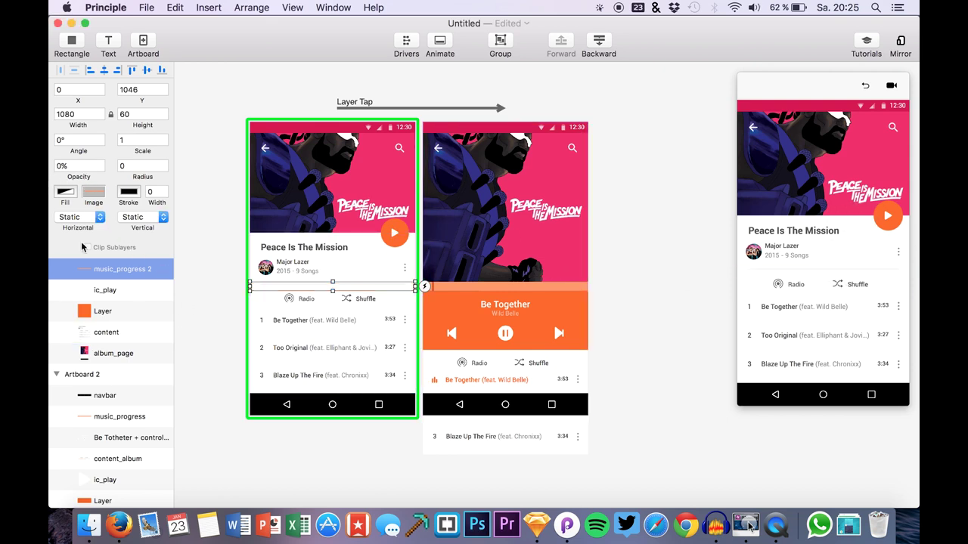
Check in the preview how the progress bar appears during the transition, rewinding and replaying it several times.
{"action": "left_click", "coordinate": [888, 216]}
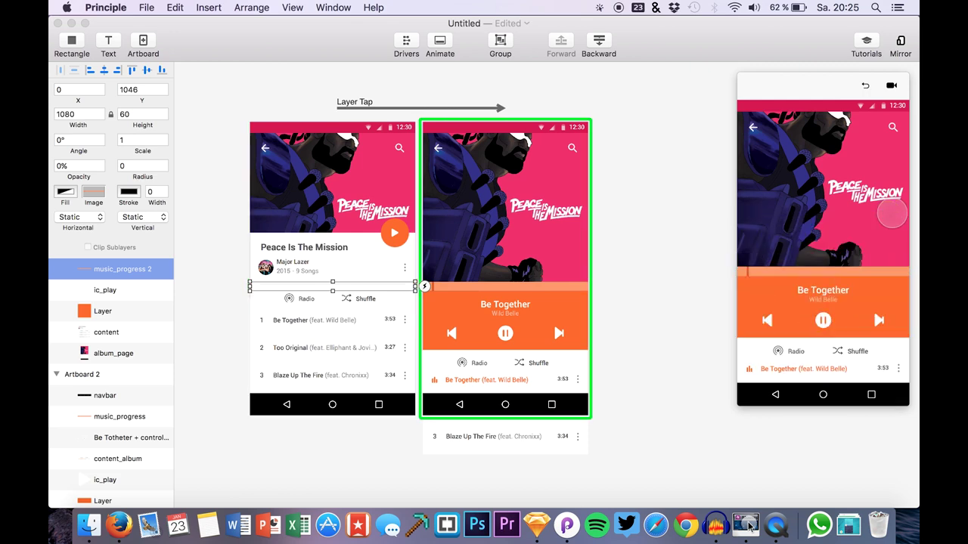
{"action": "left_click", "coordinate": [865, 86]}
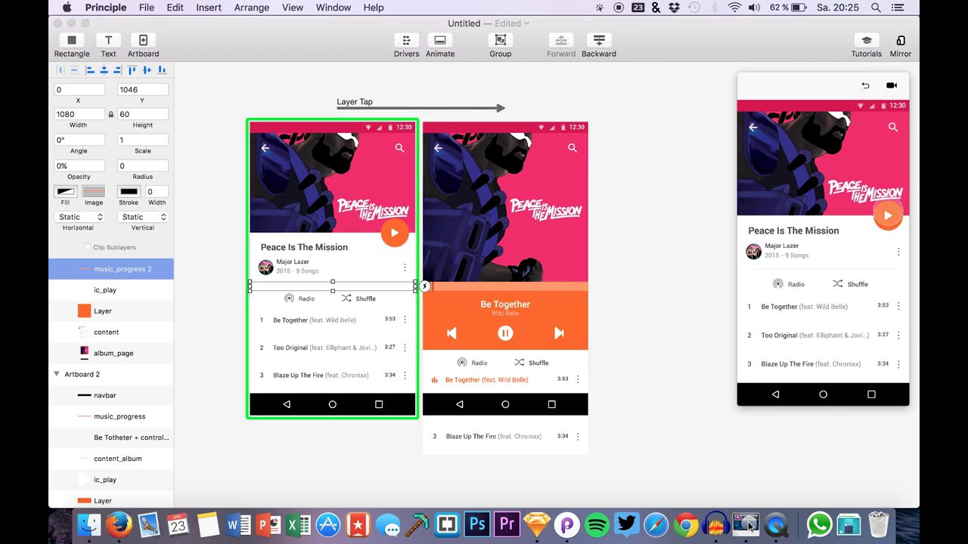
{"action": "left_click", "coordinate": [887, 215]}
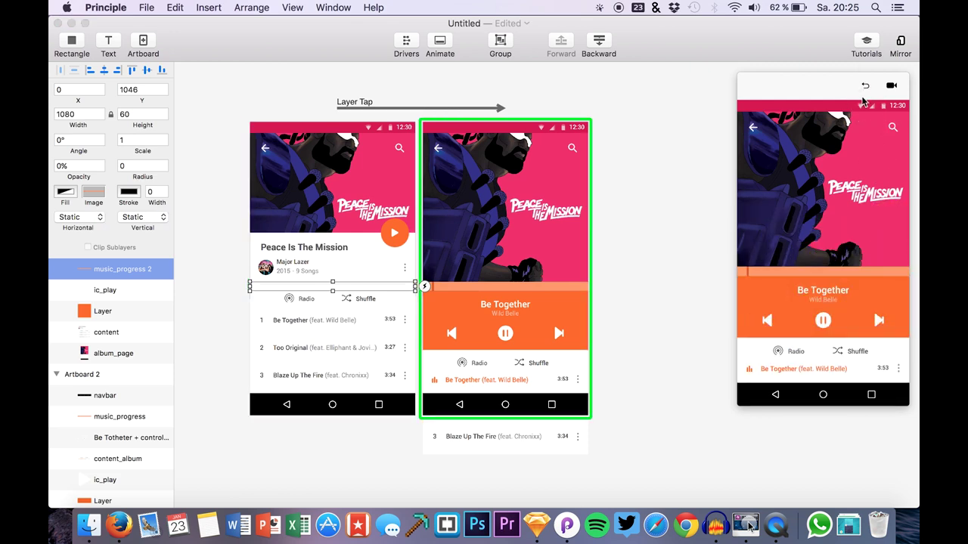
{"action": "left_click", "coordinate": [864, 88]}
{"action": "left_click", "coordinate": [888, 212]}
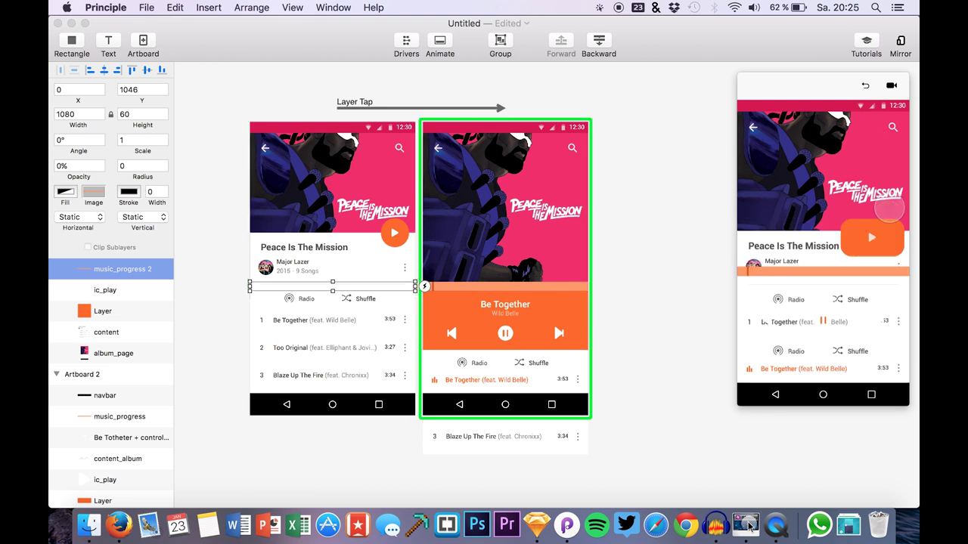
{"action": "left_click", "coordinate": [865, 87]}
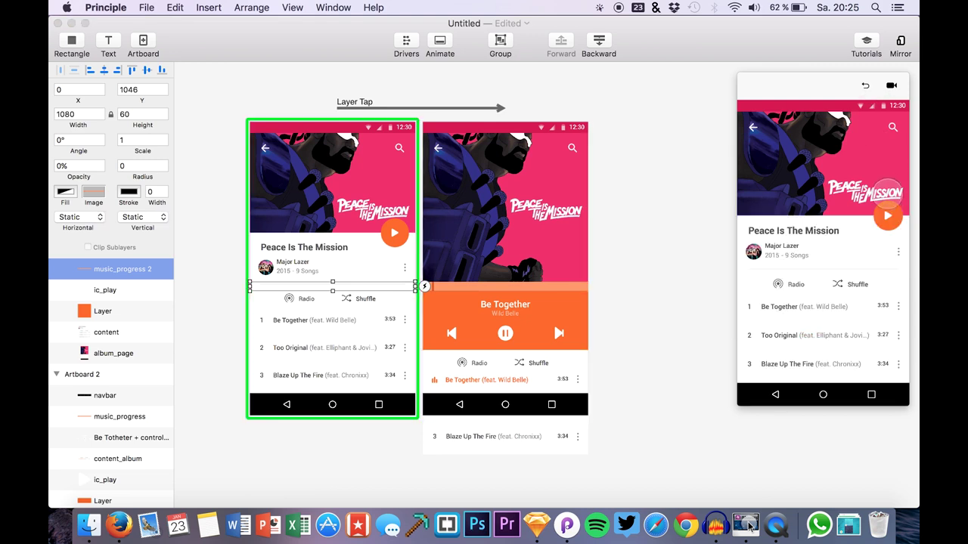
{"action": "left_click", "coordinate": [885, 210]}
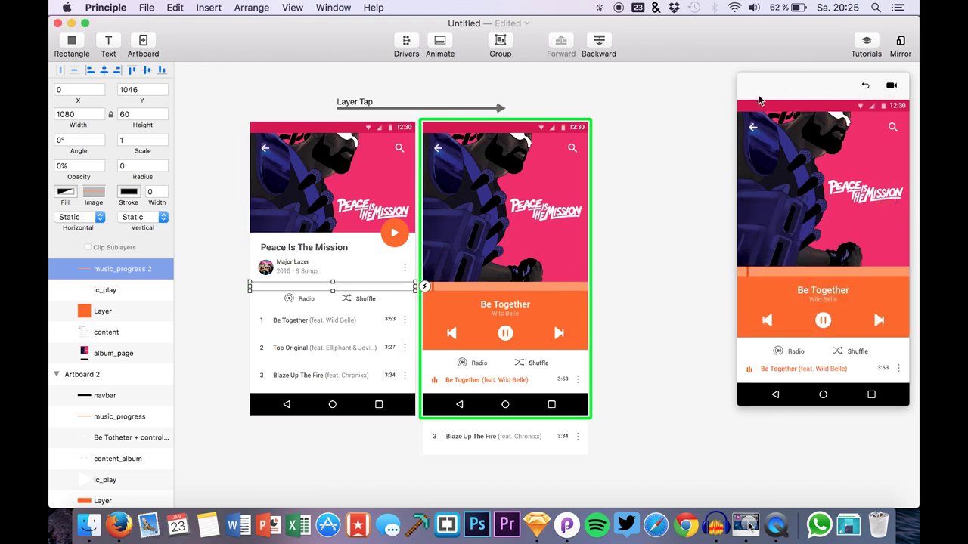
{"action": "left_click", "coordinate": [866, 87]}
{"action": "left_click", "coordinate": [888, 211]}
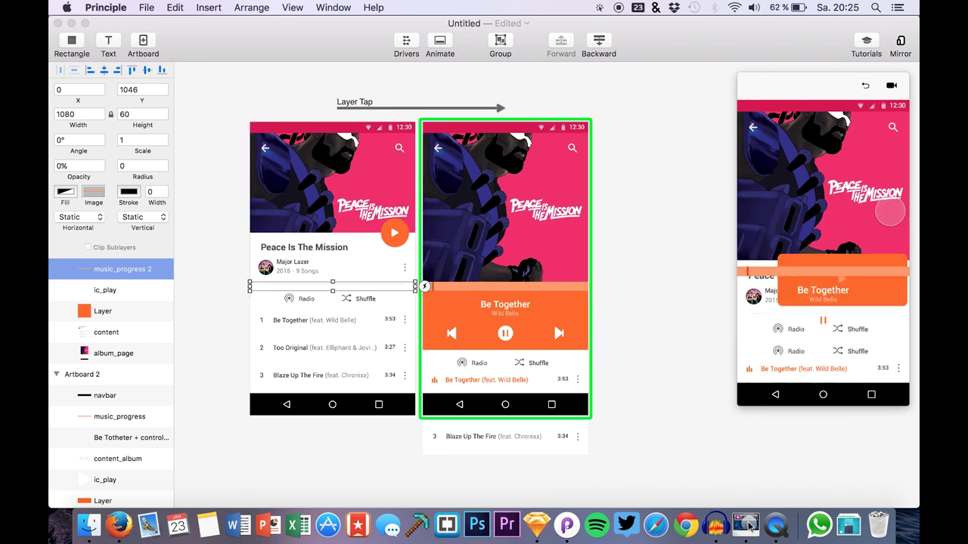
{"action": "left_click", "coordinate": [865, 86]}
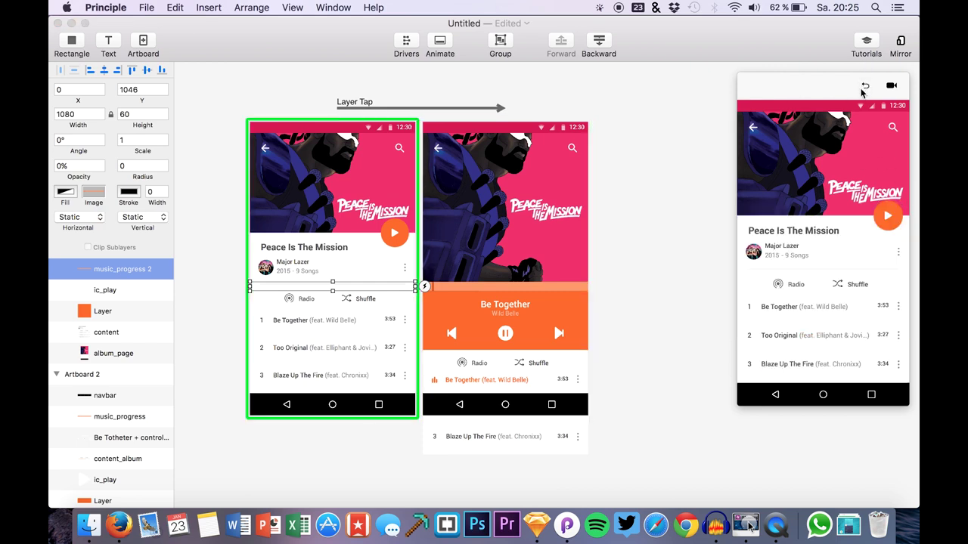
{"action": "left_click", "coordinate": [888, 214]}
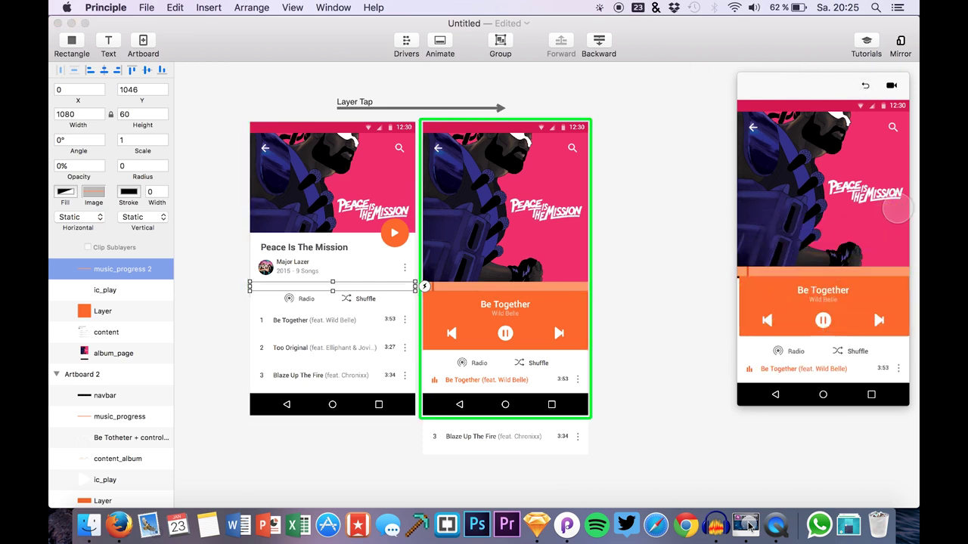
Duplicate Artboard 2's content_album layer and place the copy just below Artboard 1 at X 0, Y 1928.
{"action": "left_click", "coordinate": [472, 371]}
{"action": "key", "text": "super+c"}
{"action": "key", "text": "super+v"}
{"action": "key", "text": "shift+Left"}
{"action": "key", "text": "shift+Left"}
{"action": "key", "text": "shift+Left"}
{"action": "key", "text": "shift+Left"}
{"action": "key", "text": "shift+Left"}
{"action": "key", "text": "shift+Left"}
{"action": "key", "text": "shift+Left"}
{"action": "key", "text": "shift+Left"}
{"action": "key", "text": "shift+Left"}
{"action": "key", "text": "shift+Left"}
{"action": "key", "text": "shift+Left"}
{"action": "key", "text": "shift+Left"}
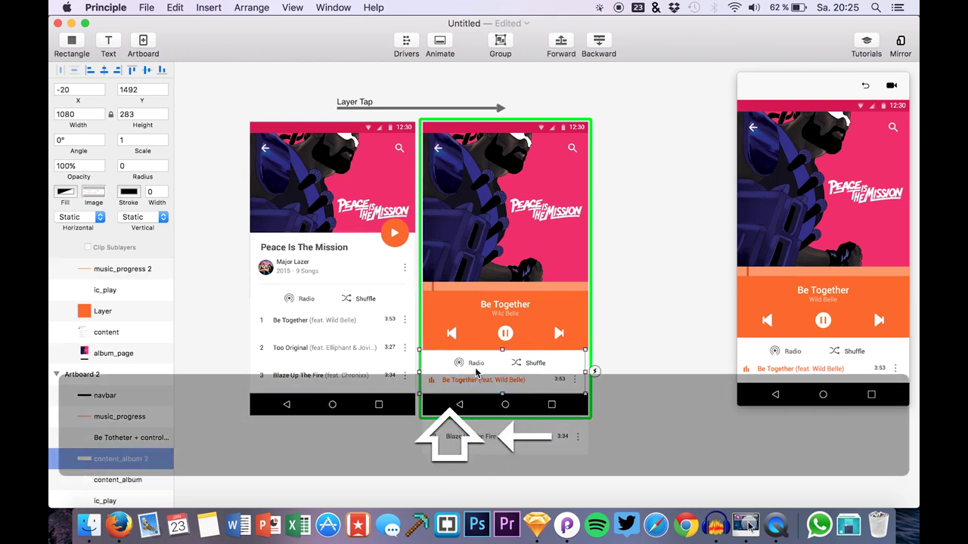
{"action": "left_click_drag", "start_coordinate": [465, 368], "coordinate": [300, 428]}
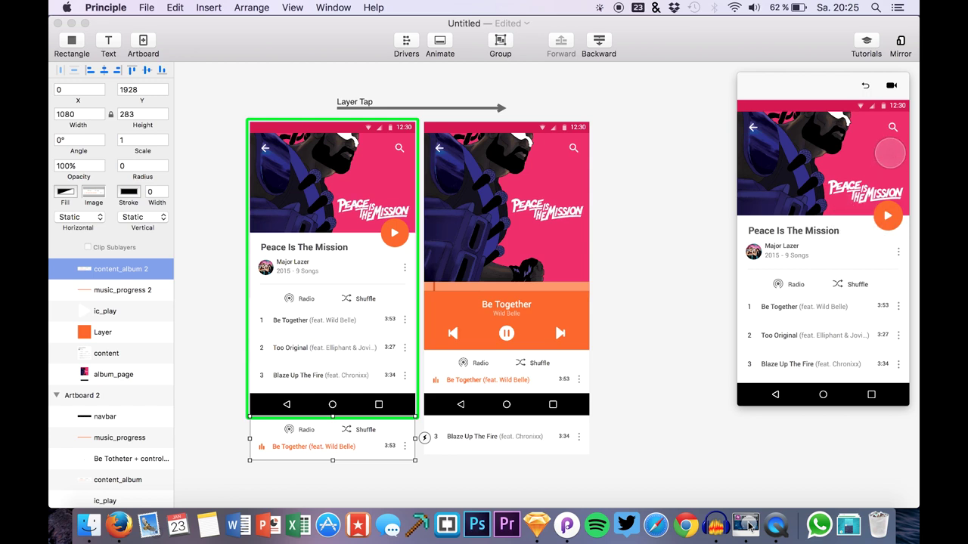
{"action": "left_click", "coordinate": [881, 212]}
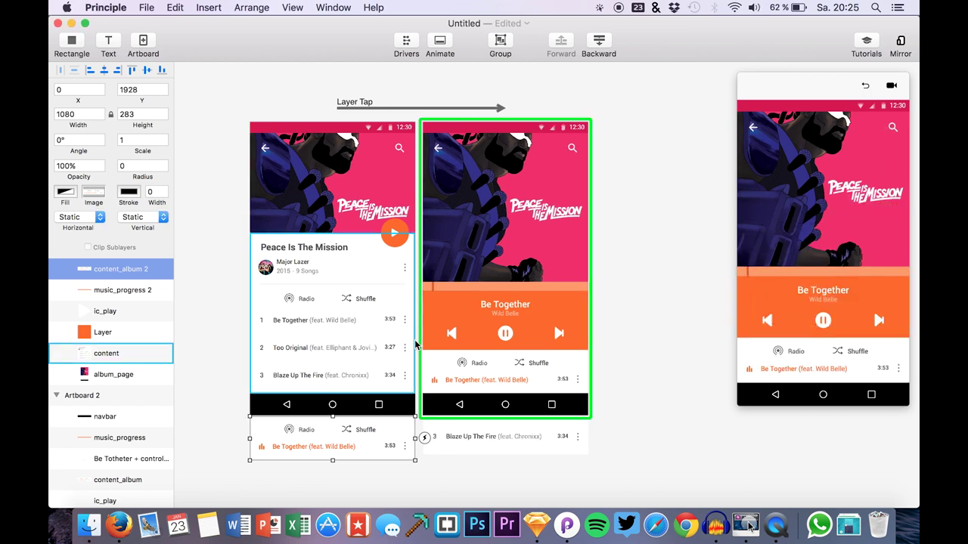
Rename Artboard 1's two copied layers to music_progress and content_album to match their counterparts on Artboard 2.
{"action": "scroll", "coordinate": [139, 378], "scroll_direction": "up", "scroll_amount": 1}
{"action": "left_click", "coordinate": [139, 301]}
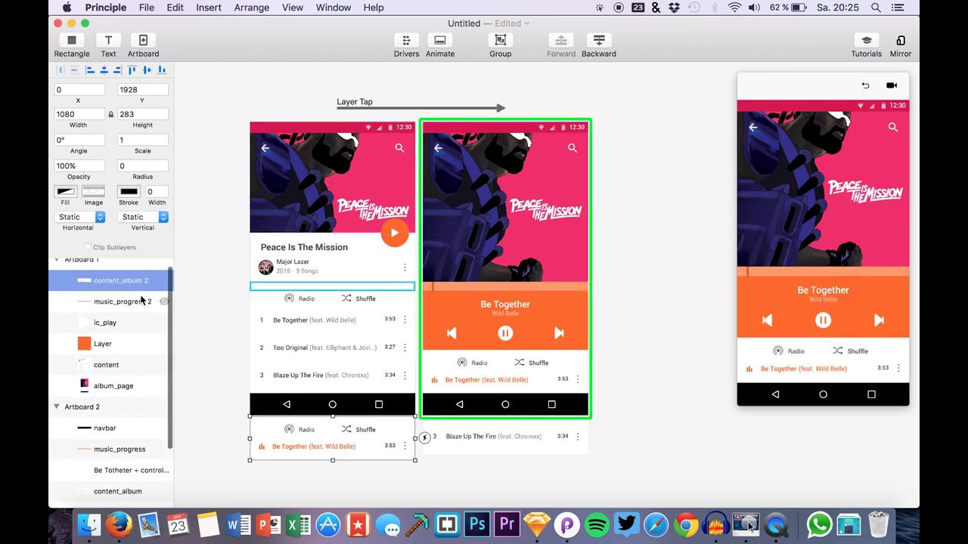
{"action": "double_click", "coordinate": [139, 301]}
{"action": "key", "text": "BackSpace"}
{"action": "key", "text": "BackSpace"}
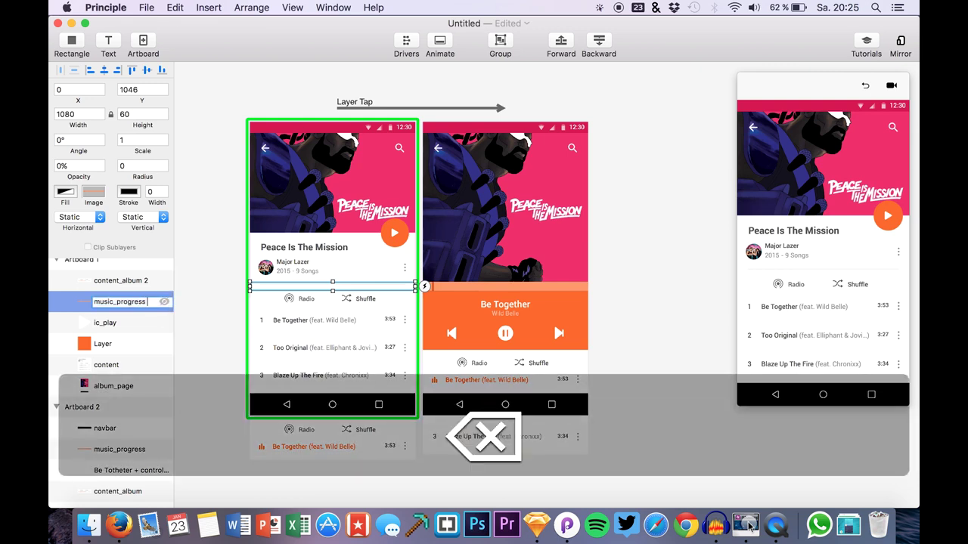
{"action": "double_click", "coordinate": [134, 280]}
{"action": "key", "text": "Right"}
{"action": "key", "text": "BackSpace"}
{"action": "key", "text": "BackSpace"}
{"action": "key", "text": "Return"}
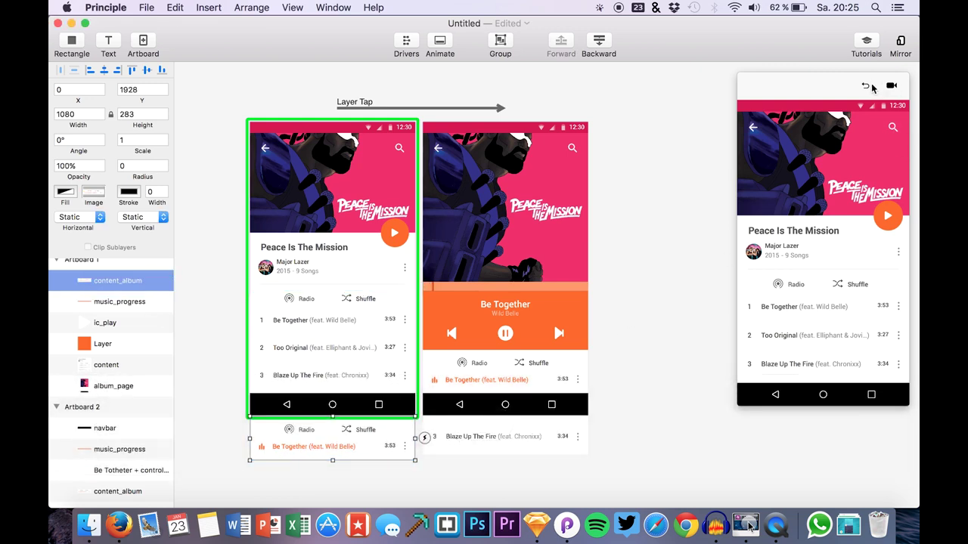
Replay the transition in the preview with the matched layer names to check the progress bar and album content animation.
{"action": "left_click", "coordinate": [883, 215]}
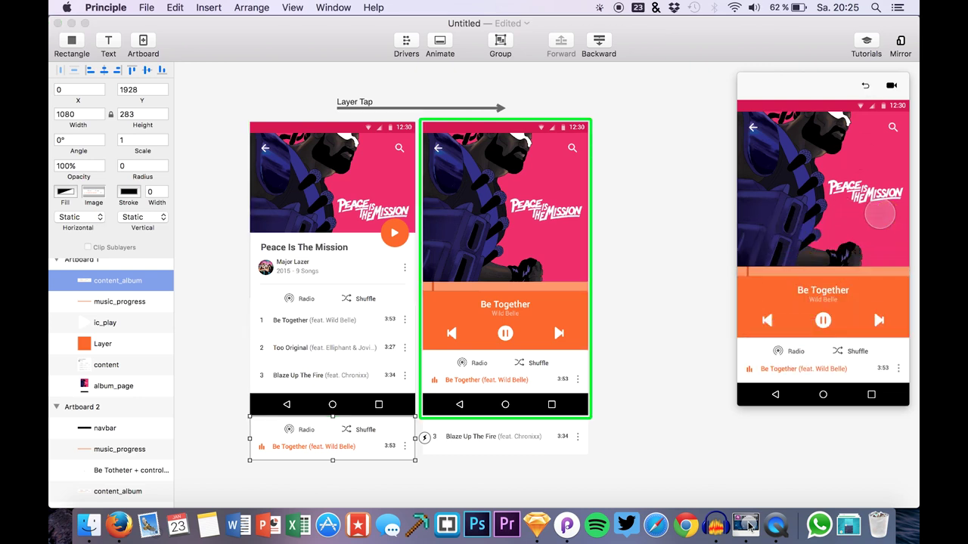
{"action": "left_click", "coordinate": [867, 86]}
{"action": "left_click", "coordinate": [884, 225]}
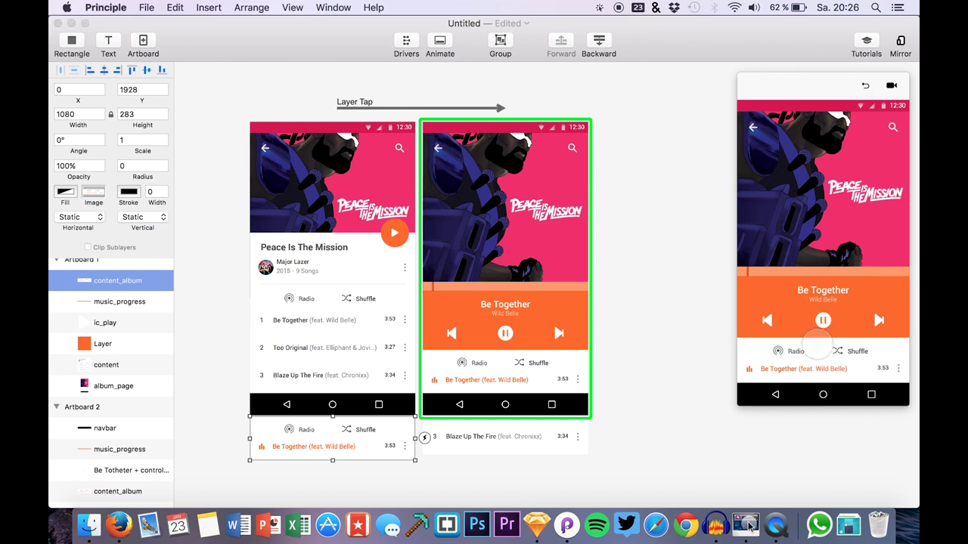
{"action": "left_click", "coordinate": [823, 422]}
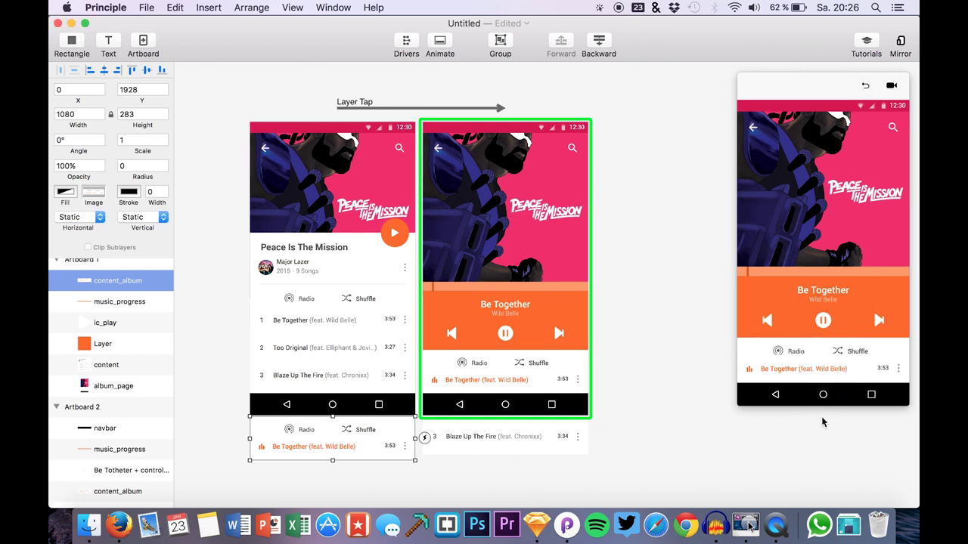
{"action": "left_click", "coordinate": [790, 398]}
{"action": "left_click", "coordinate": [866, 87]}
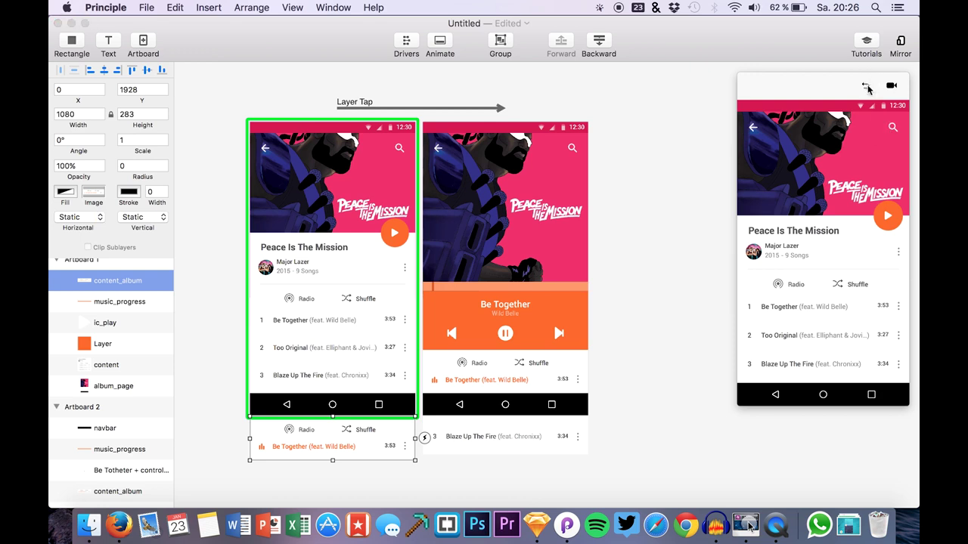
{"action": "left_click", "coordinate": [879, 211]}
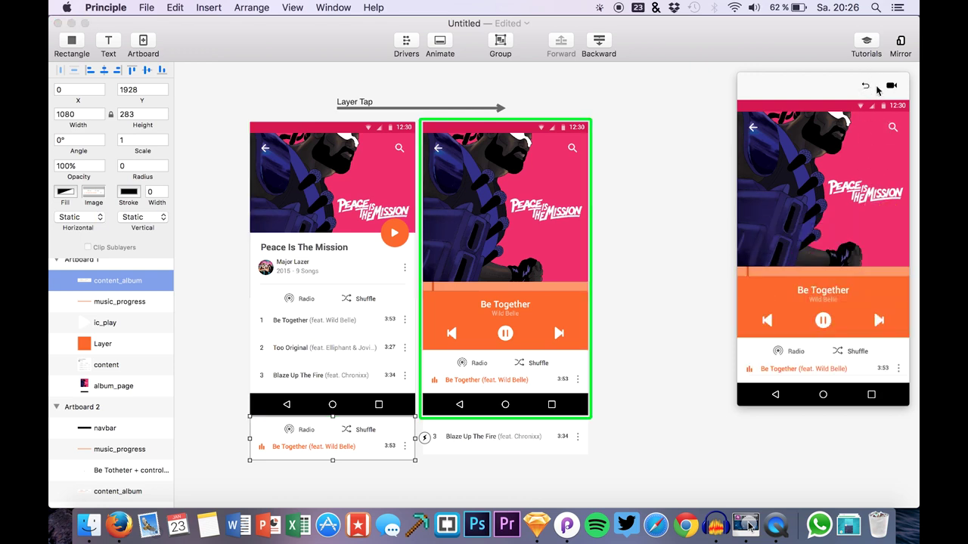
{"action": "left_click", "coordinate": [866, 86]}
{"action": "left_click", "coordinate": [884, 214]}
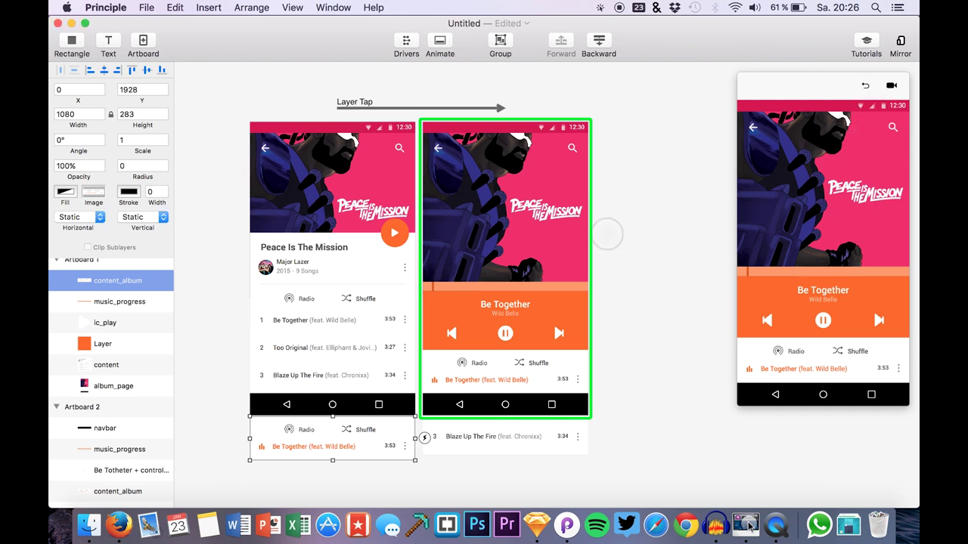
Inspect the play icon on Artboard 1's orange button up close and replay the tap transition in the preview.
{"action": "left_click", "coordinate": [396, 235]}
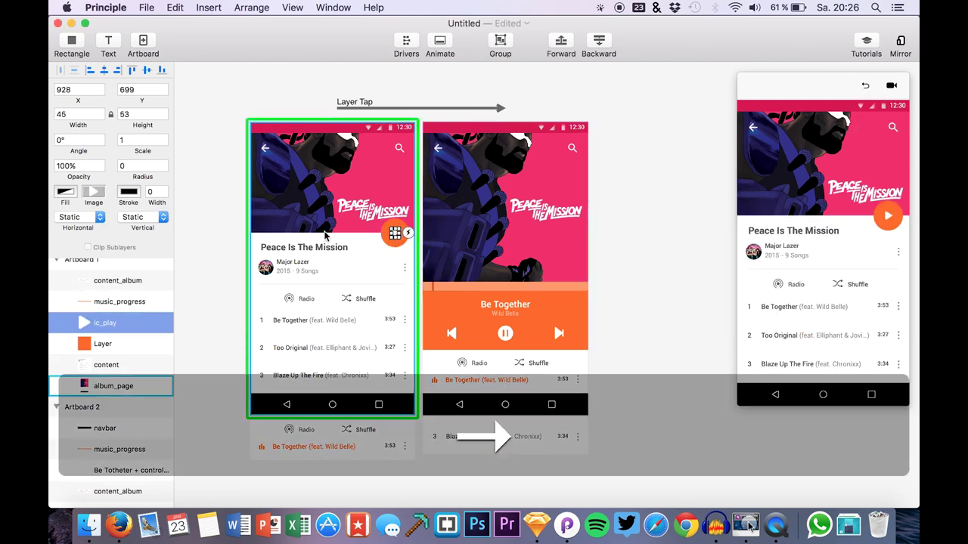
{"action": "scroll", "coordinate": [325, 232], "scroll_direction": "up", "scroll_amount": 10}
{"action": "scroll", "coordinate": [403, 248], "scroll_direction": "right", "scroll_amount": 4}
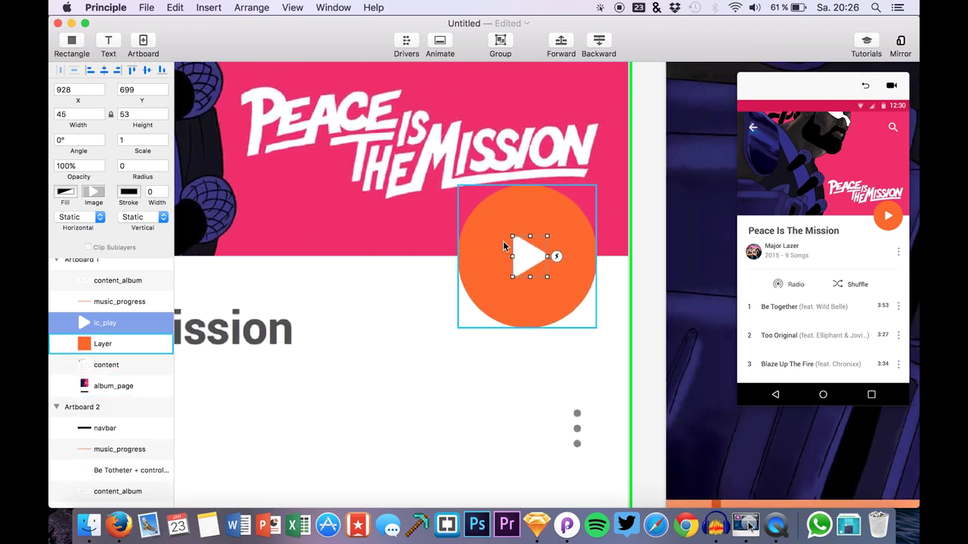
{"action": "scroll", "coordinate": [503, 240], "scroll_direction": "down", "scroll_amount": 10}
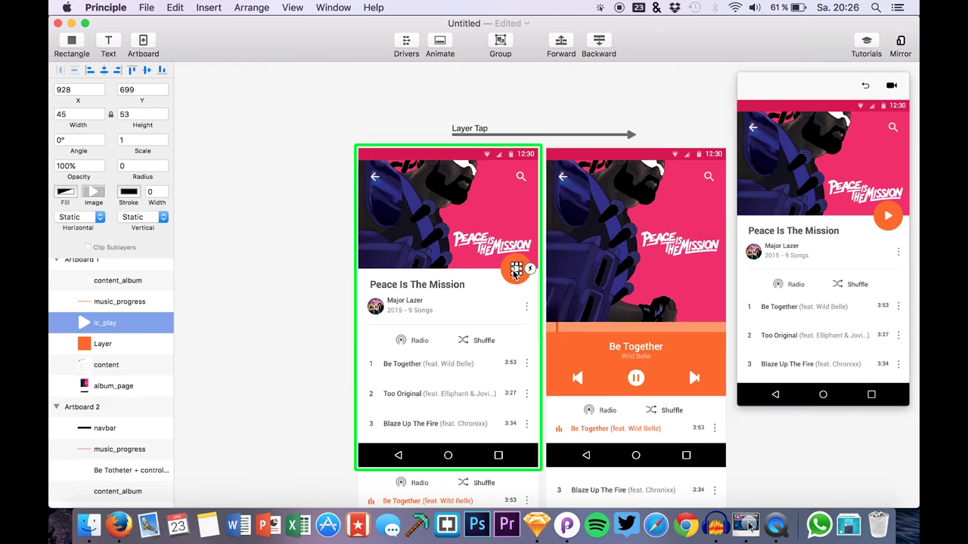
{"action": "scroll", "coordinate": [529, 295], "scroll_direction": "right", "scroll_amount": 5}
{"action": "scroll", "coordinate": [529, 294], "scroll_direction": "down", "scroll_amount": 2}
{"action": "left_click", "coordinate": [534, 312]}
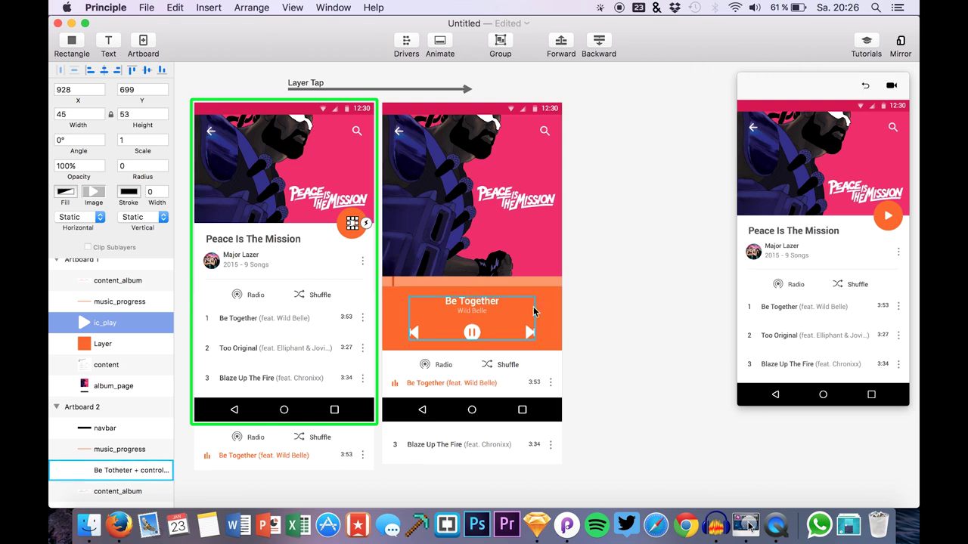
{"action": "left_click", "coordinate": [627, 307]}
{"action": "left_click", "coordinate": [891, 83]}
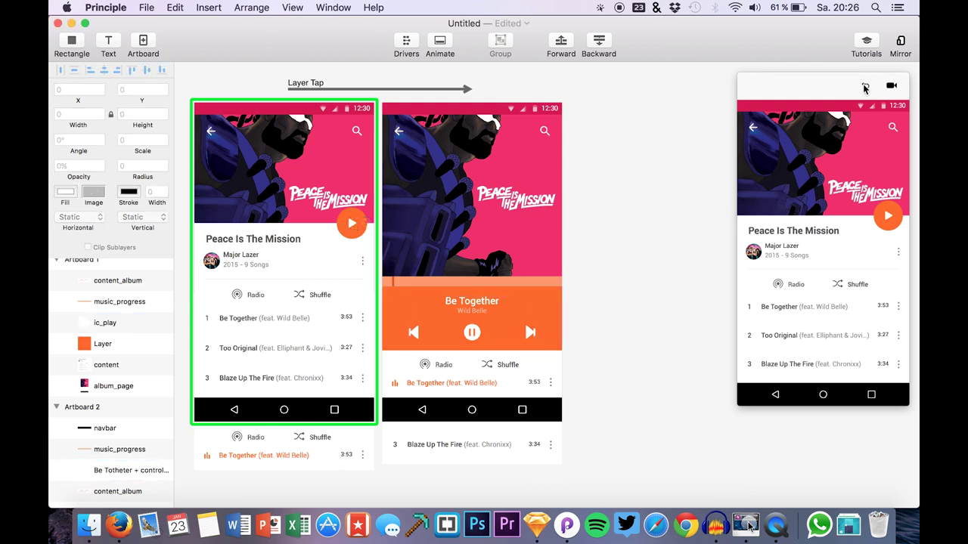
{"action": "left_click", "coordinate": [888, 217]}
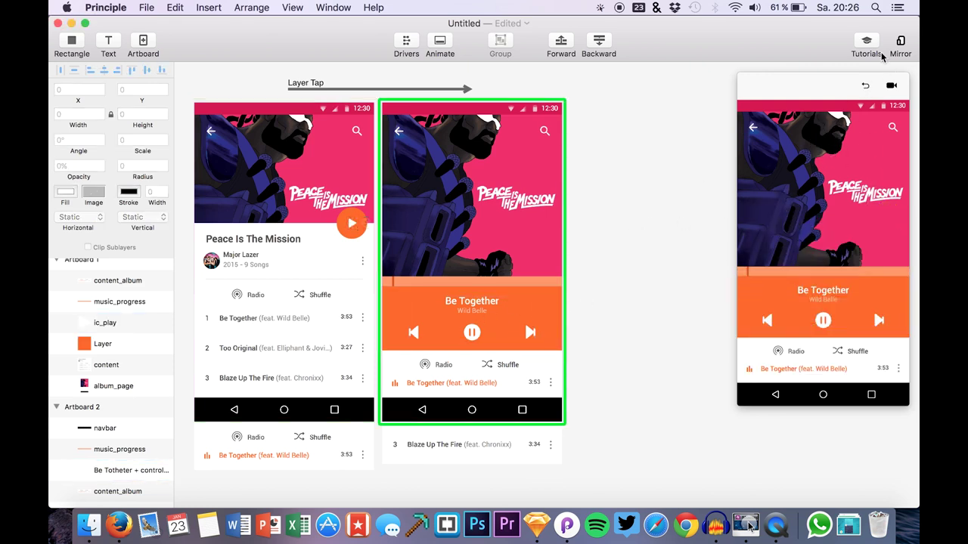
{"action": "left_click", "coordinate": [865, 88]}
Duplicate Artboard 2's Be Together title and controls layer and place the copy on Artboard 1 at X 160, Y about 1156.
{"action": "left_click", "coordinate": [483, 312]}
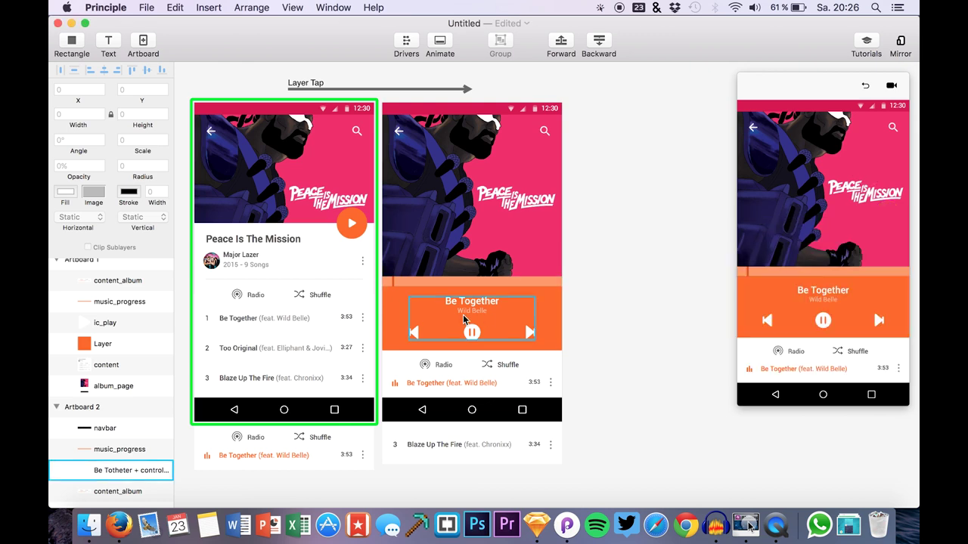
{"action": "key", "text": "super+d"}
{"action": "key", "text": "shift+Left"}
{"action": "key", "text": "shift+Left"}
{"action": "key", "text": "shift+Left"}
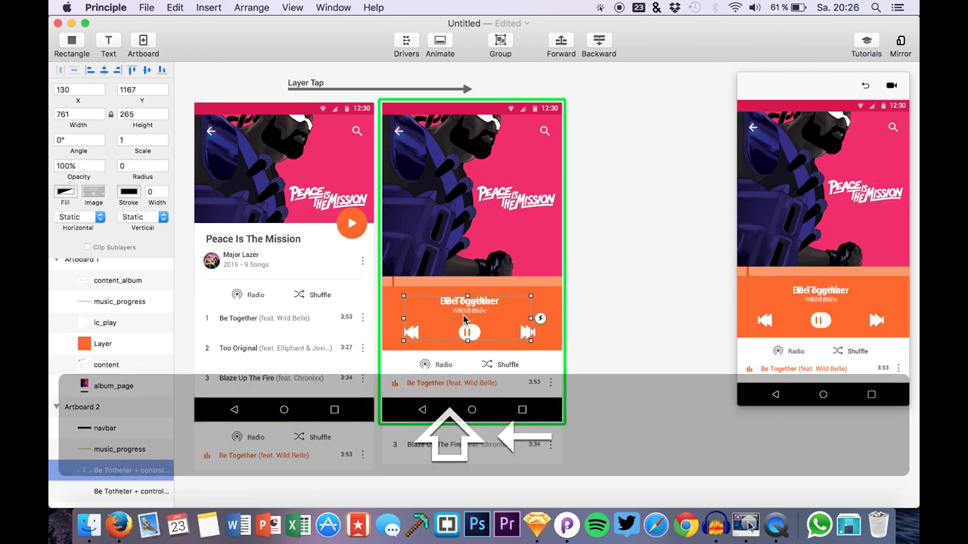
{"action": "left_click_drag", "start_coordinate": [468, 310], "coordinate": [291, 307]}
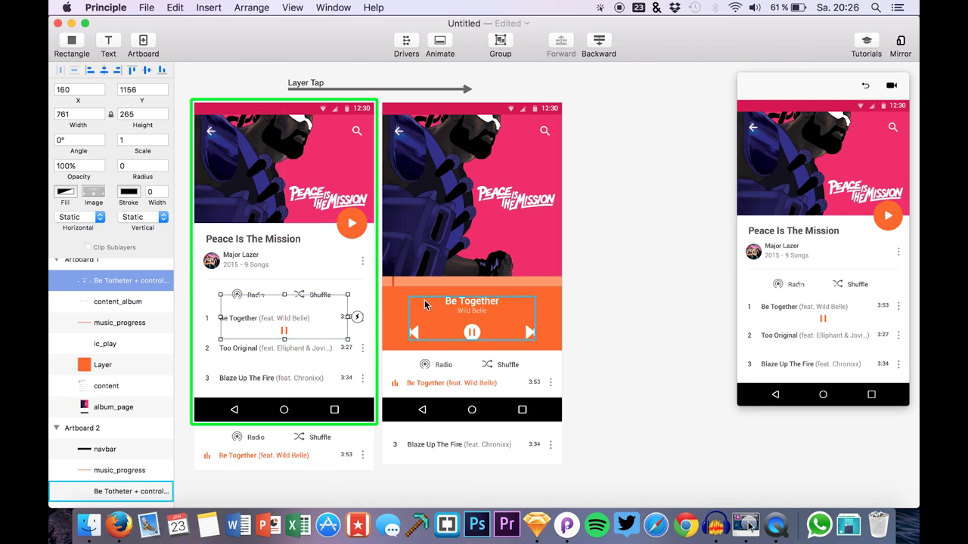
Match the Artboard 1 controls copy to its Artboard 2 counterpart at Y 1167 and set its opacity to 0%.
{"action": "left_click", "coordinate": [468, 310]}
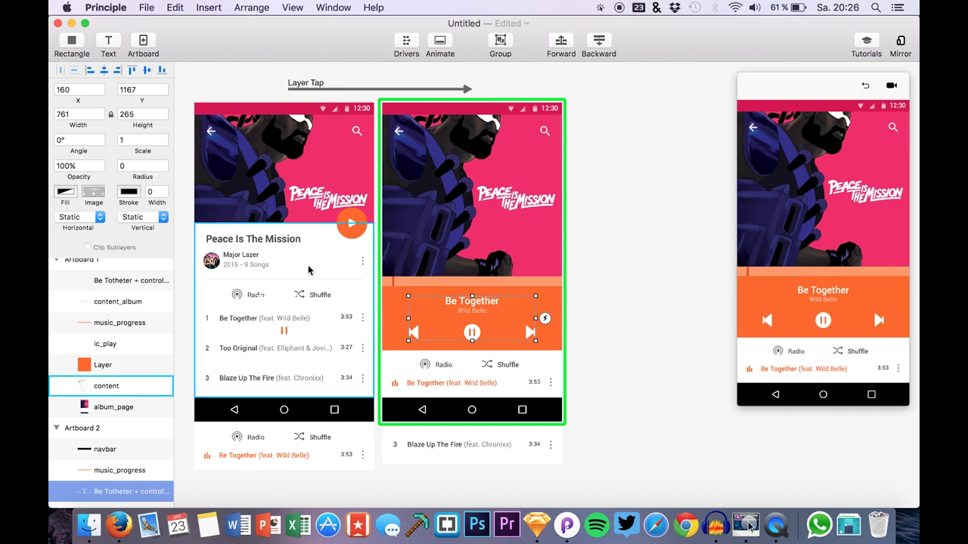
{"action": "left_click", "coordinate": [277, 330]}
{"action": "key", "text": "super+z"}
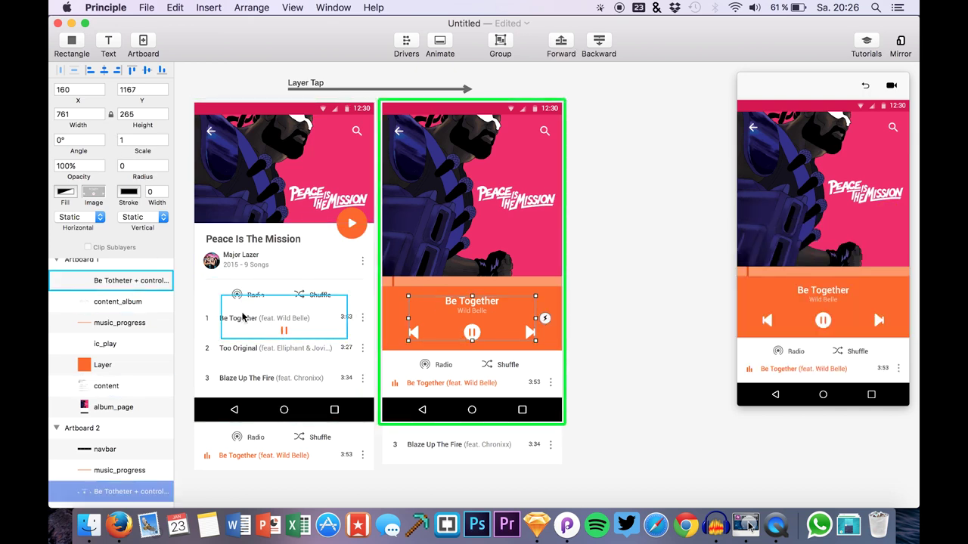
{"action": "left_click", "coordinate": [277, 318]}
{"action": "left_click", "coordinate": [144, 89]}
{"action": "key", "text": "BackSpace"}
{"action": "key", "text": "BackSpace"}
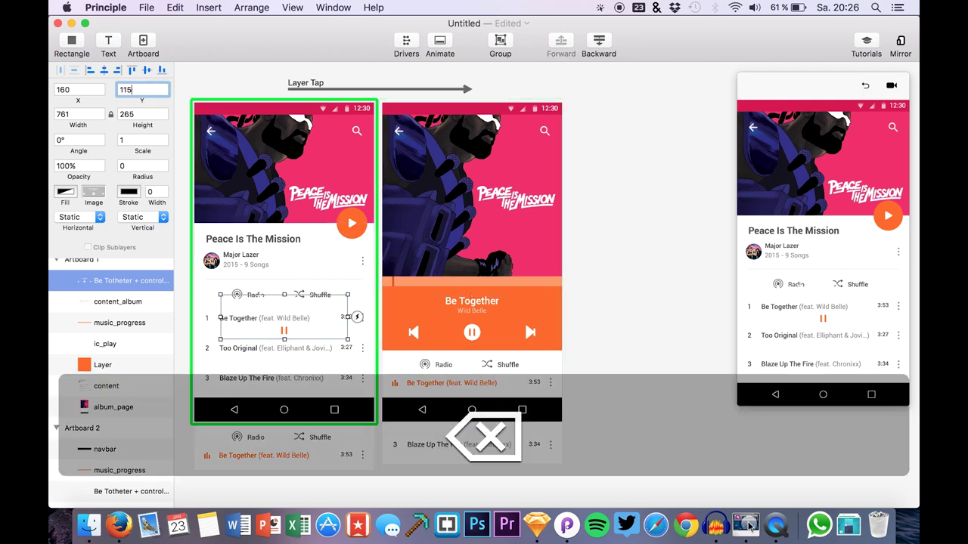
{"action": "type", "text": "67"}
{"action": "key", "text": "Return"}
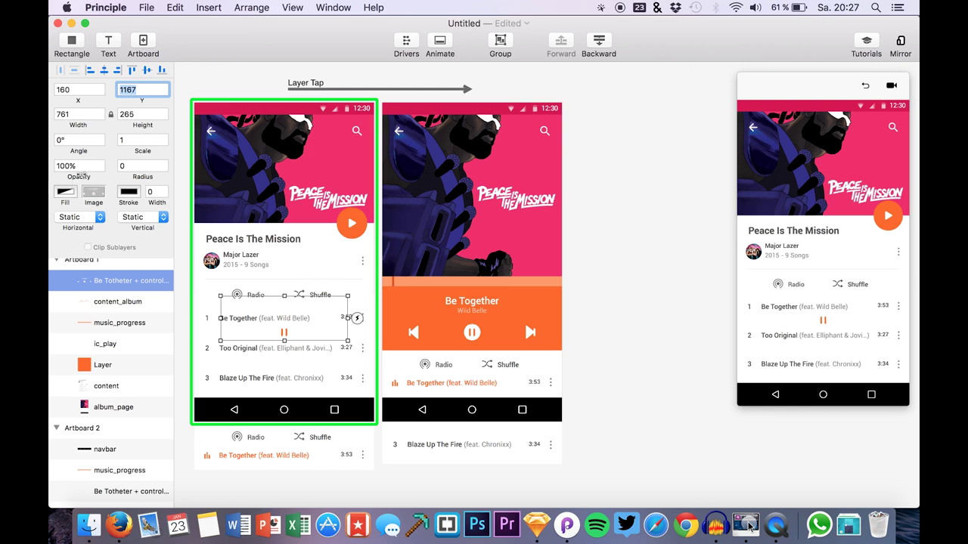
{"action": "left_click", "coordinate": [845, 73]}
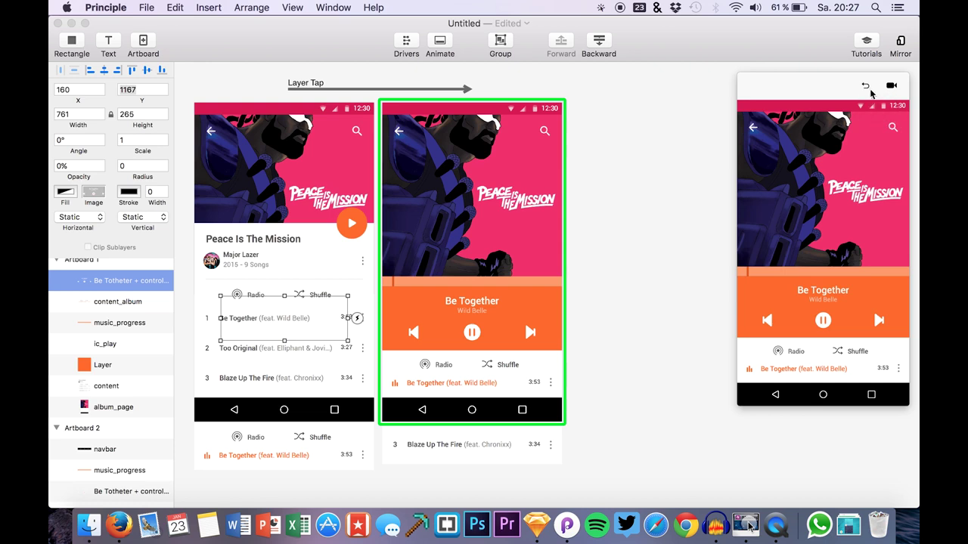
Rewind and replay the transition in the preview repeatedly to check how the song title and playback controls fade in.
{"action": "left_click", "coordinate": [865, 86]}
{"action": "left_click", "coordinate": [884, 216]}
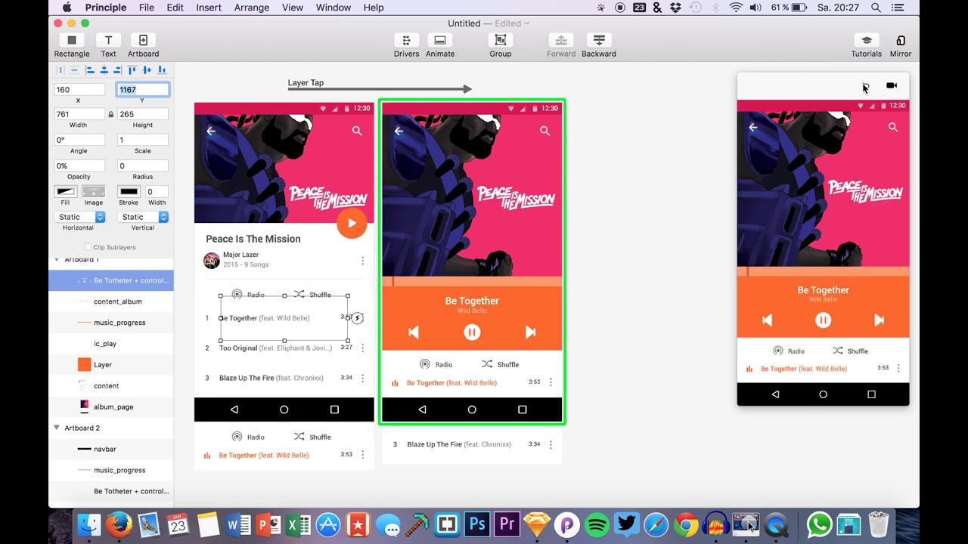
{"action": "left_click", "coordinate": [866, 86]}
{"action": "left_click", "coordinate": [888, 215]}
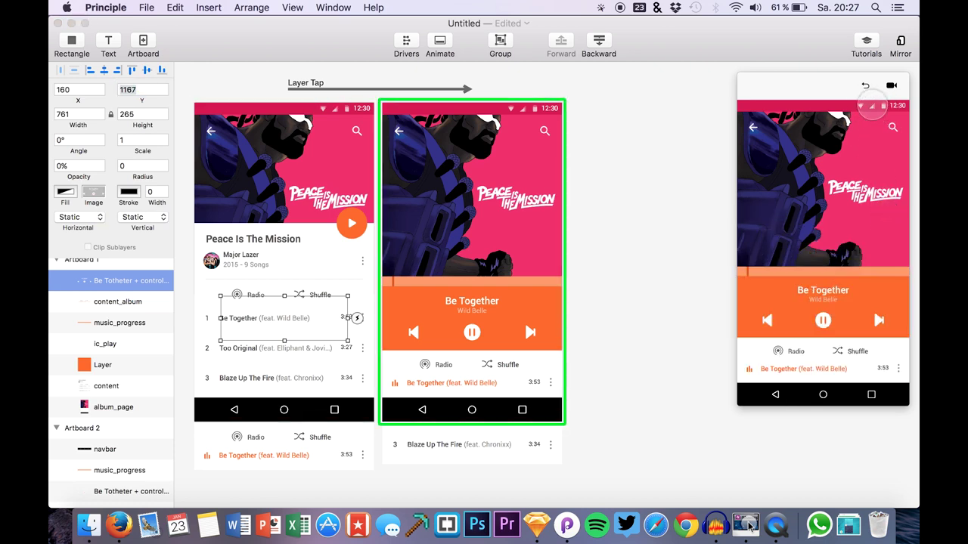
{"action": "left_click", "coordinate": [866, 86]}
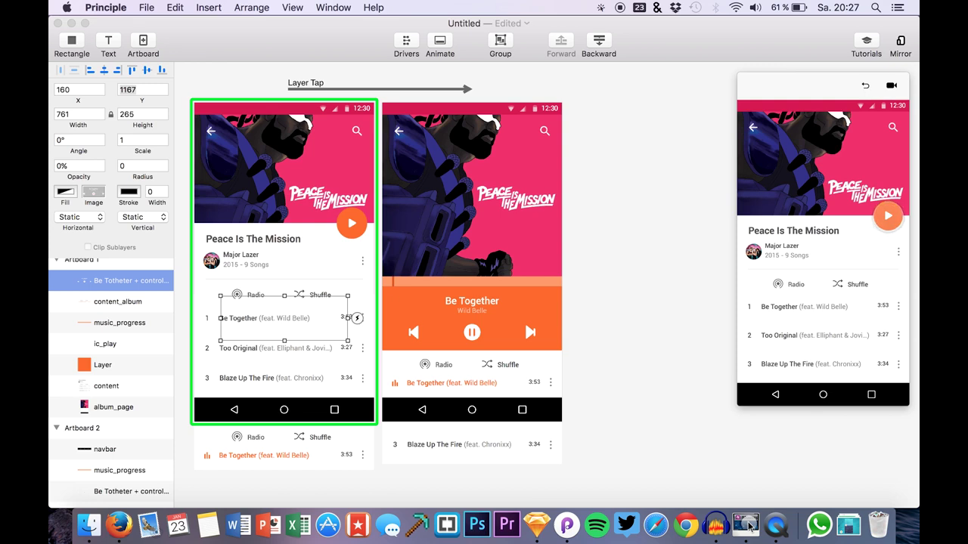
{"action": "left_click", "coordinate": [883, 214]}
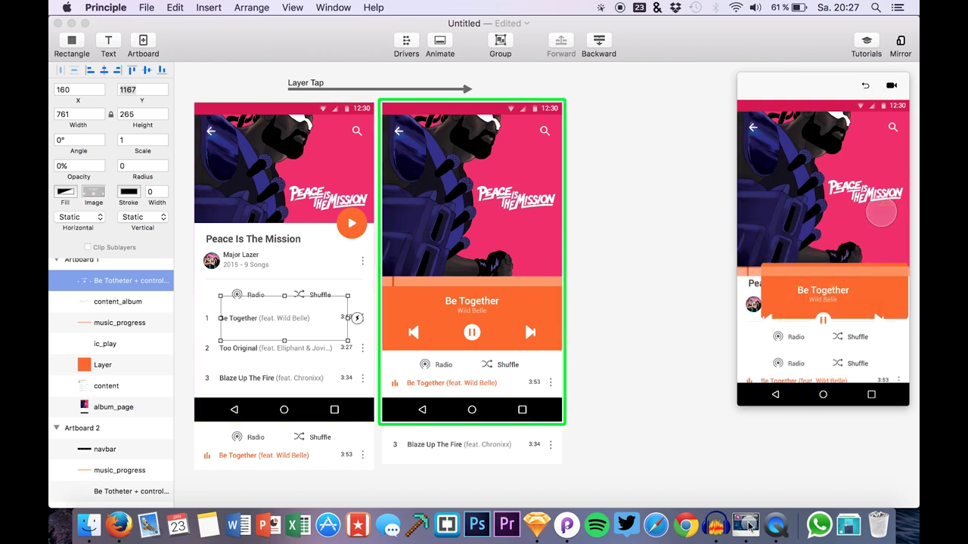
{"action": "left_click", "coordinate": [866, 85]}
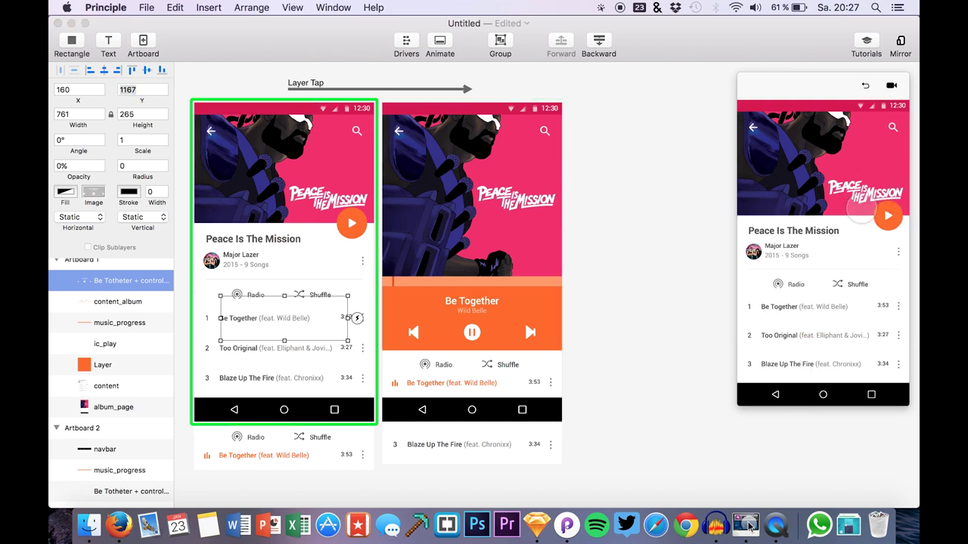
{"action": "left_click", "coordinate": [880, 214]}
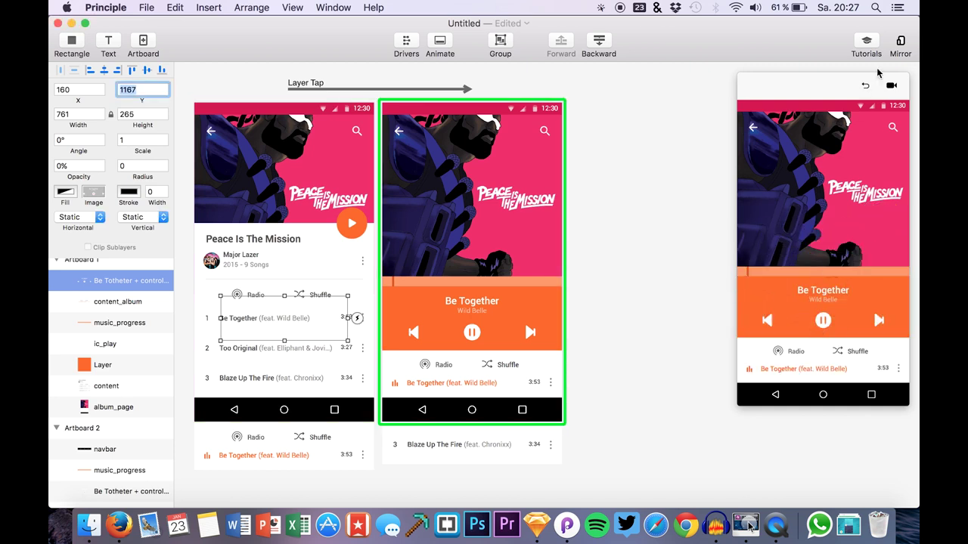
{"action": "left_click", "coordinate": [866, 85]}
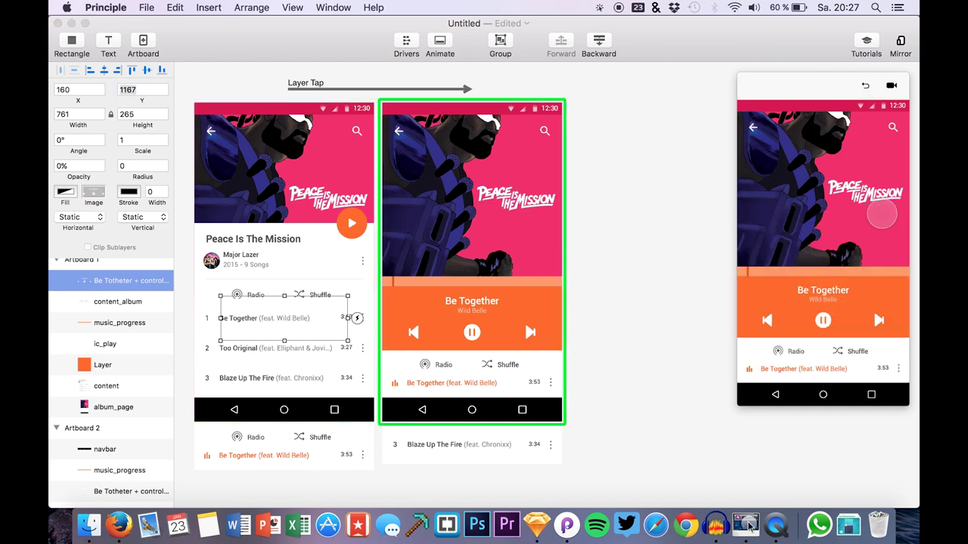
{"action": "left_click", "coordinate": [868, 86]}
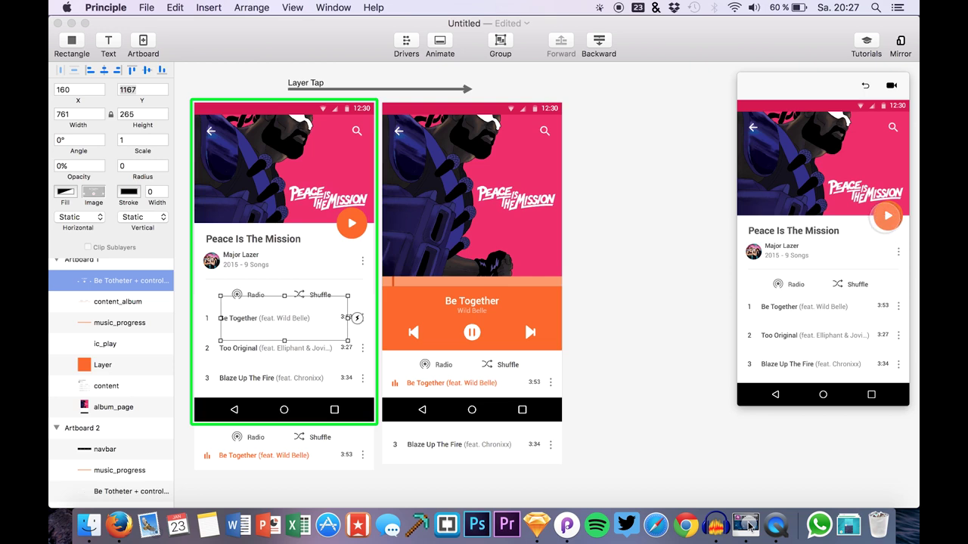
{"action": "left_click", "coordinate": [886, 217]}
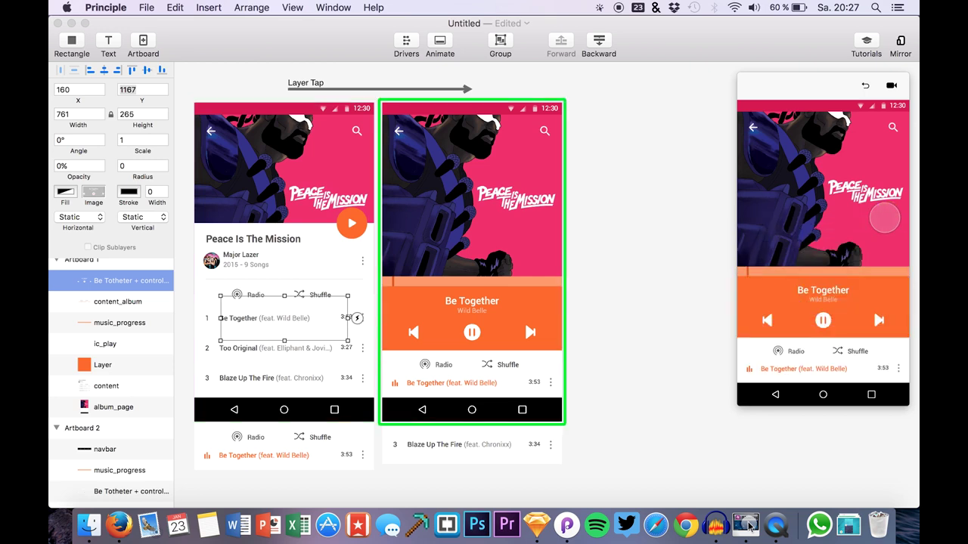
{"action": "left_click", "coordinate": [867, 85]}
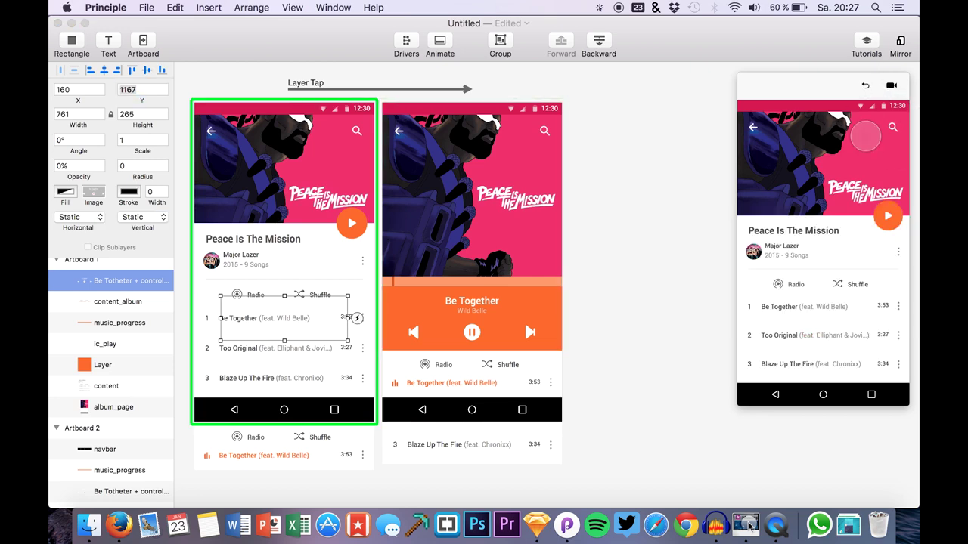
{"action": "left_click", "coordinate": [881, 215]}
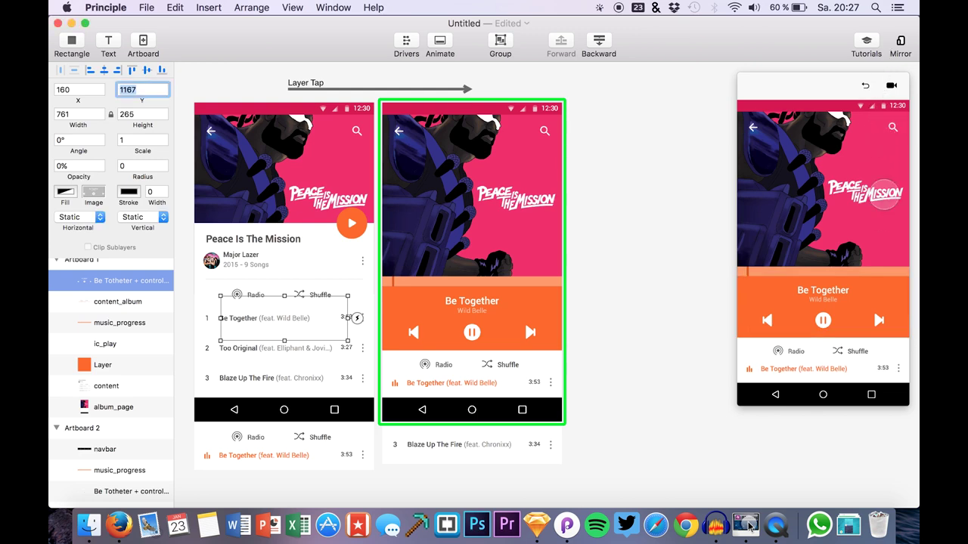
{"action": "left_click", "coordinate": [865, 85]}
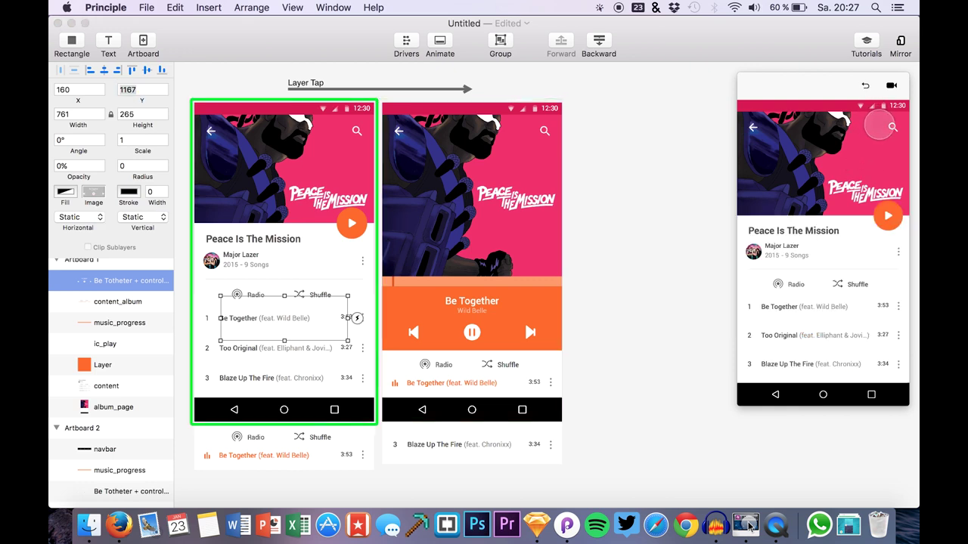
{"action": "left_click", "coordinate": [884, 217]}
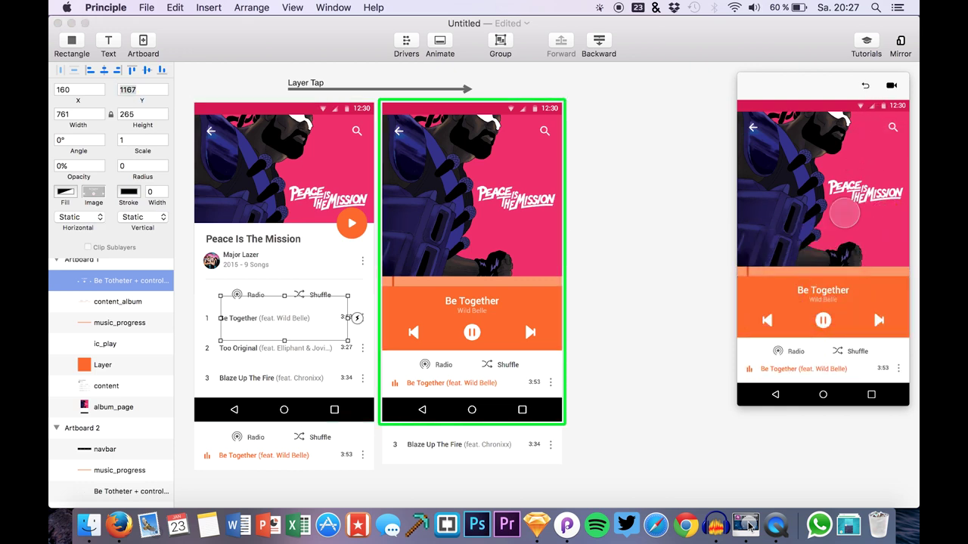
{"action": "left_click", "coordinate": [866, 85]}
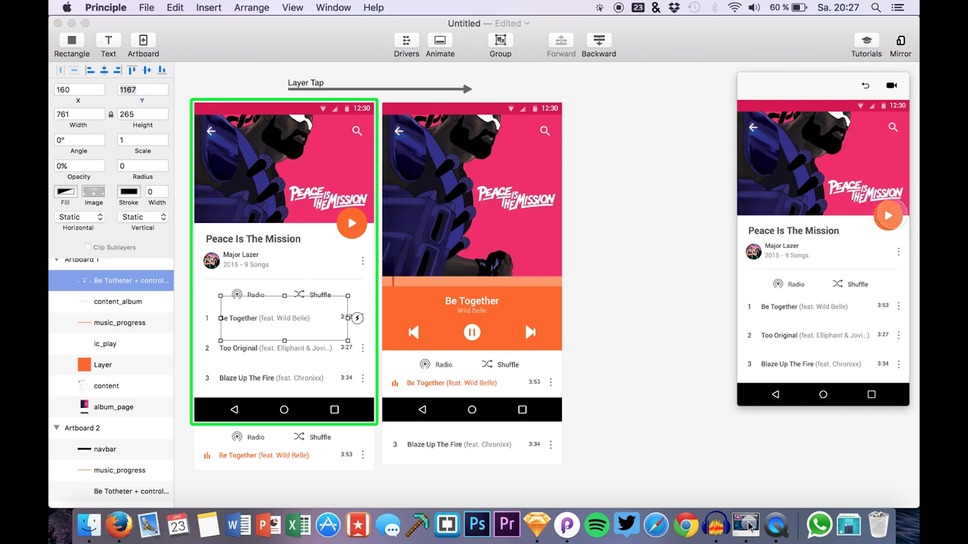
{"action": "left_click", "coordinate": [885, 215]}
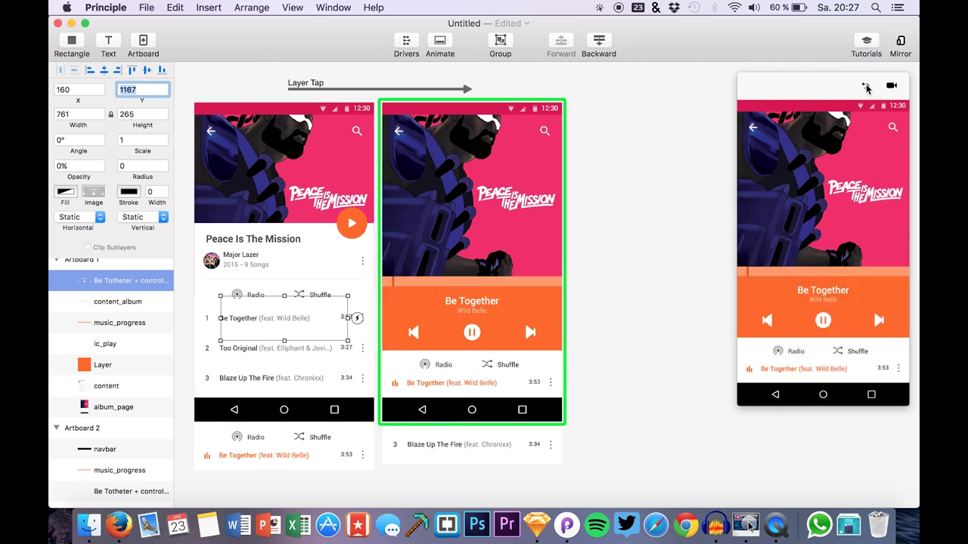
{"action": "left_click", "coordinate": [865, 86]}
{"action": "left_click", "coordinate": [883, 214]}
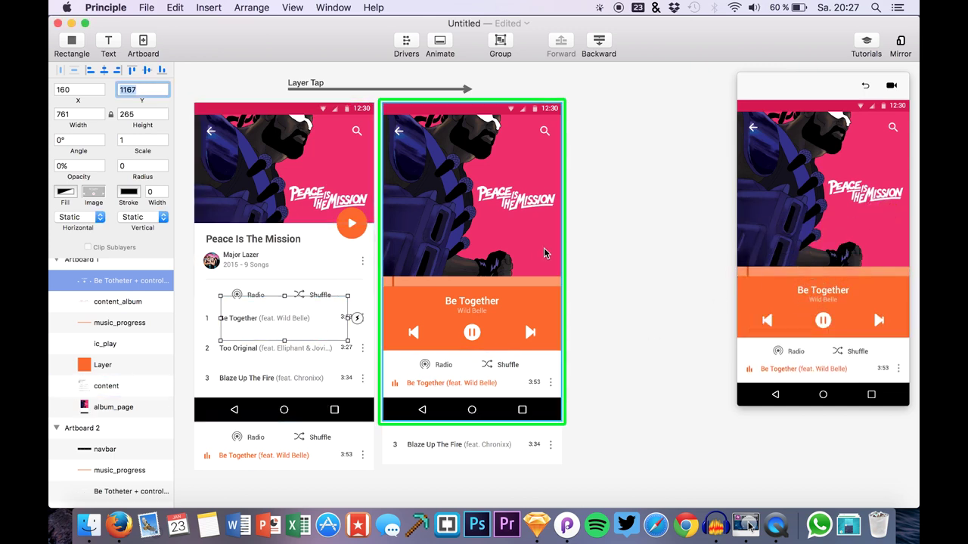
Examine the content_album layers on both artboards and replay the transition to check how the album content moves in.
{"action": "left_click", "coordinate": [281, 455]}
{"action": "left_click", "coordinate": [412, 395]}
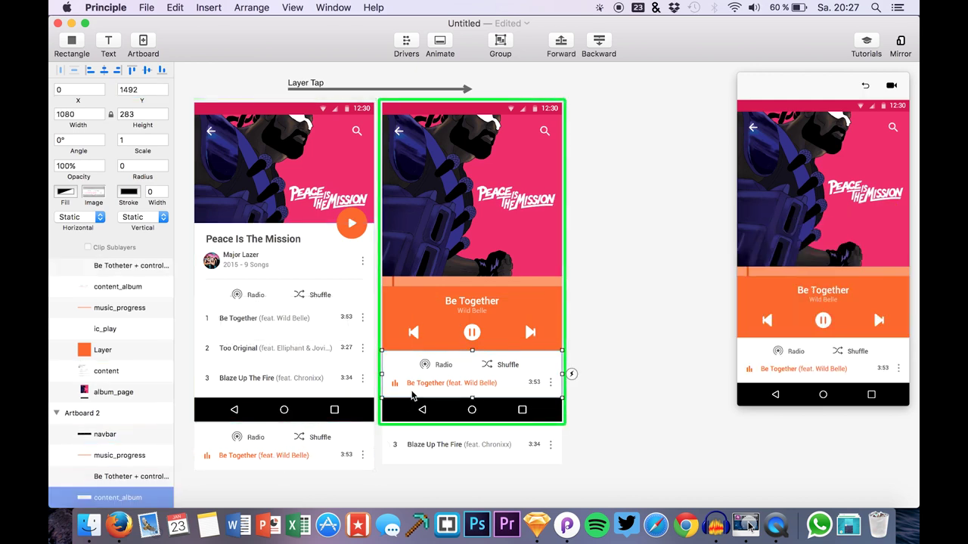
{"action": "left_click", "coordinate": [746, 524]}
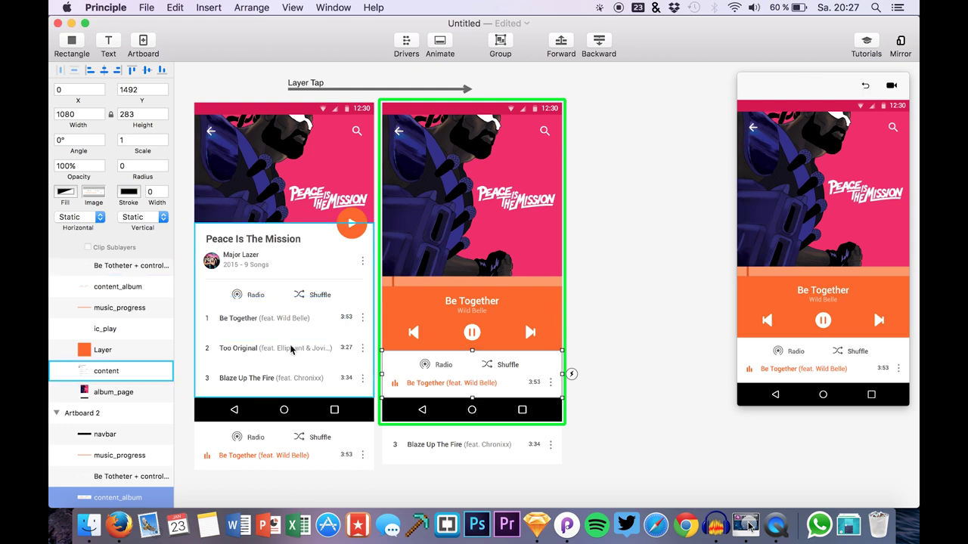
{"action": "left_click", "coordinate": [841, 101]}
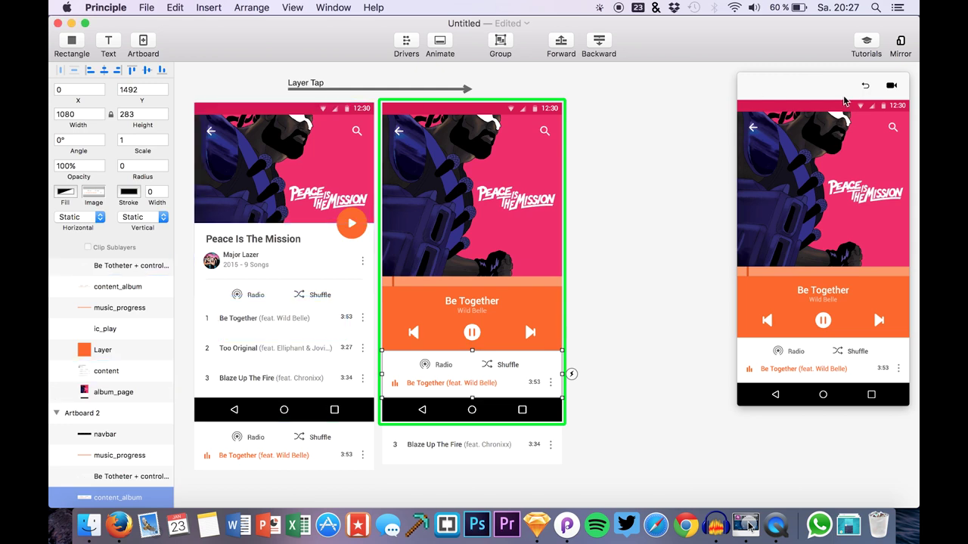
{"action": "left_click", "coordinate": [868, 89]}
{"action": "left_click", "coordinate": [883, 217]}
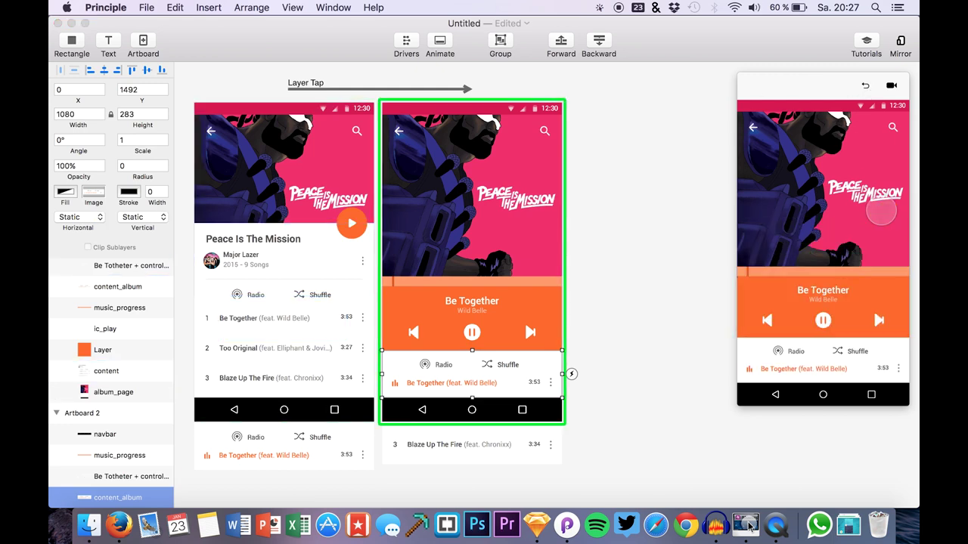
{"action": "left_click", "coordinate": [866, 88]}
{"action": "left_click", "coordinate": [878, 216]}
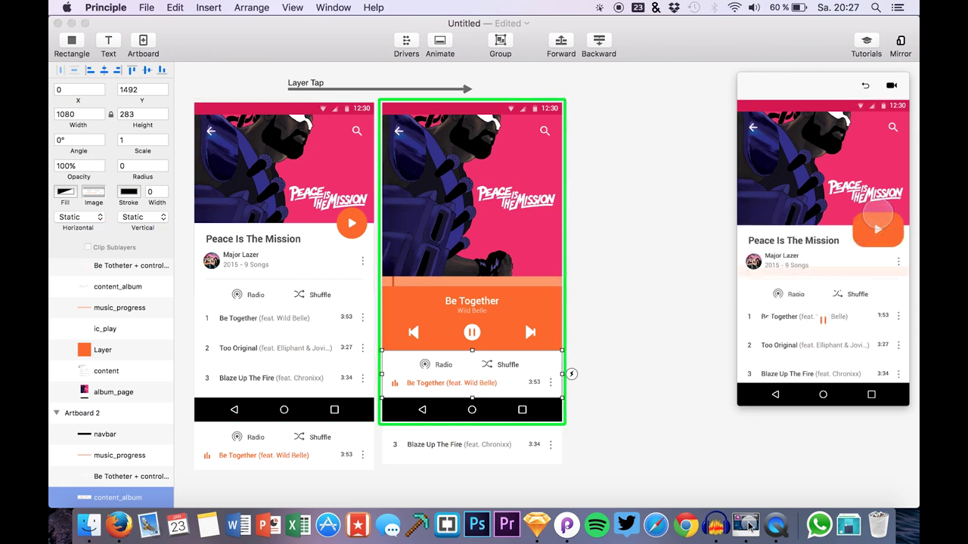
Rewind and replay the transition in the preview to check how the orange player layer expands behind the album content.
{"action": "left_click", "coordinate": [866, 85]}
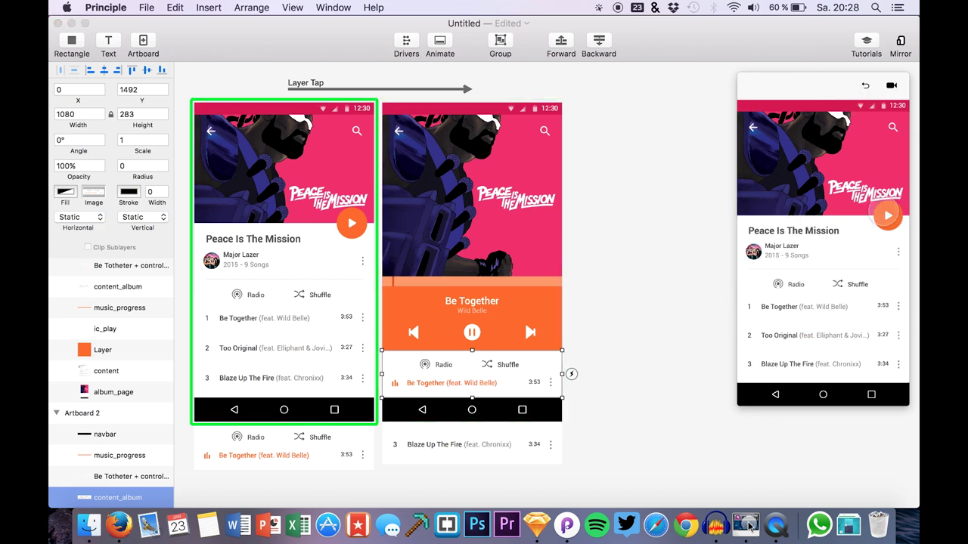
{"action": "left_click", "coordinate": [881, 212]}
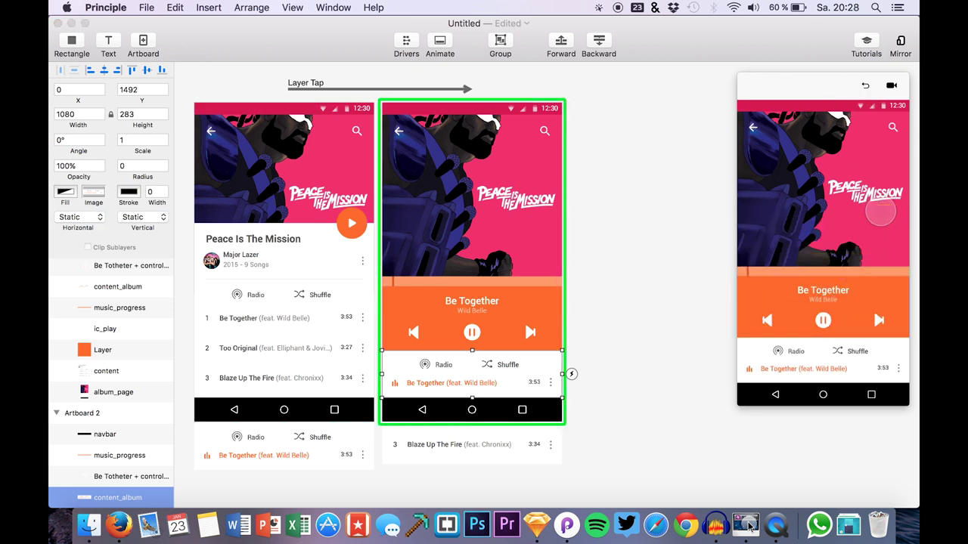
{"action": "left_click", "coordinate": [866, 86]}
{"action": "left_click", "coordinate": [879, 212]}
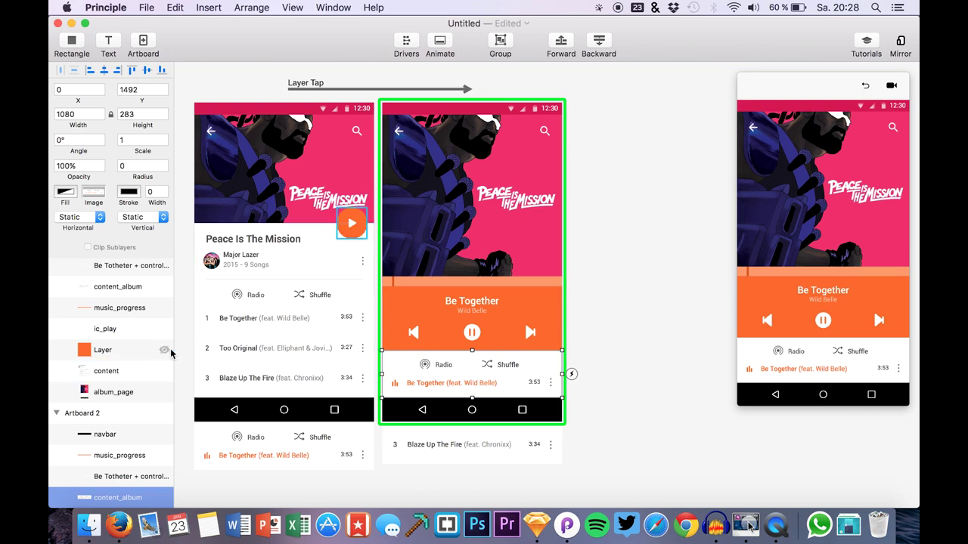
Extend Artboard 2's orange Layer downward behind content_album to the navigation bar, giving it a height of 669.
{"action": "scroll", "coordinate": [103, 468], "scroll_direction": "down", "scroll_amount": 3}
{"action": "left_click", "coordinate": [103, 455]}
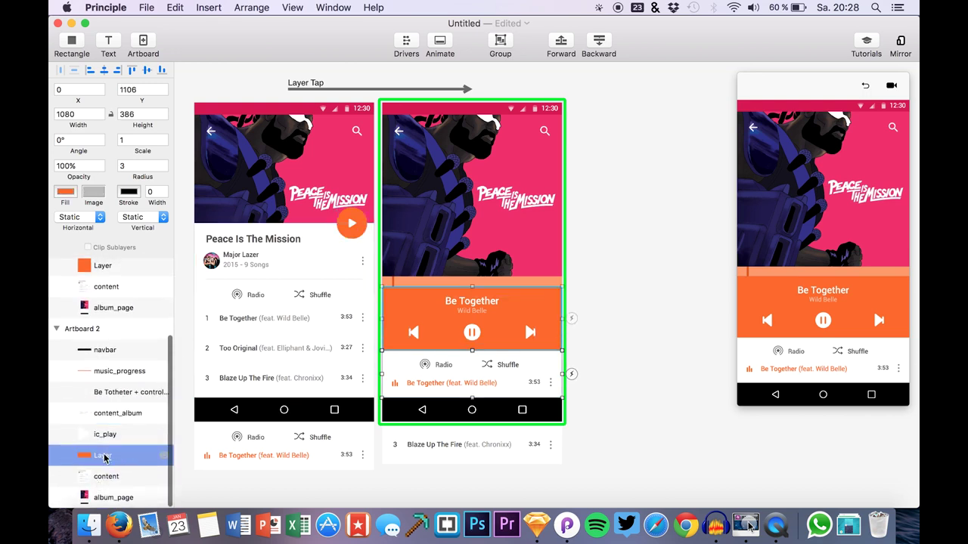
{"action": "left_click_drag", "start_coordinate": [471, 350], "coordinate": [473, 398]}
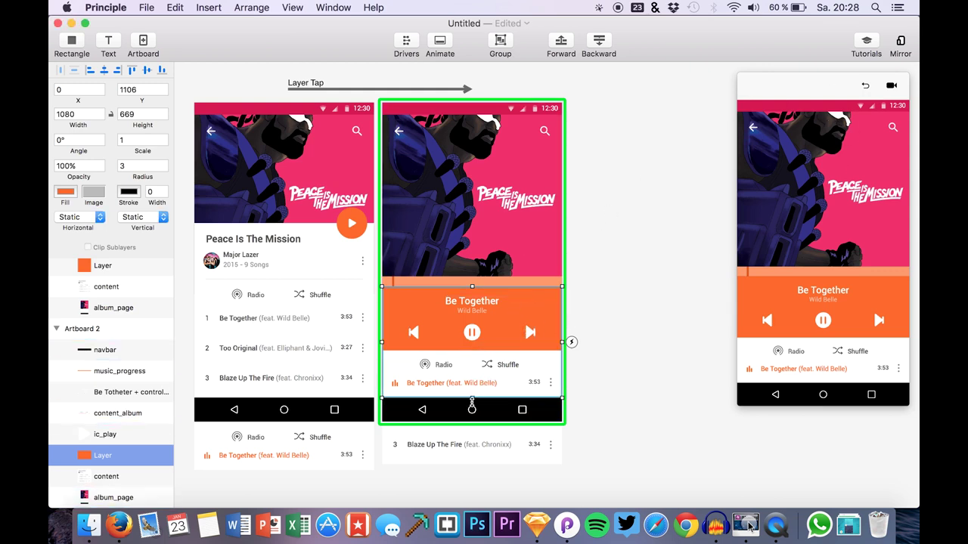
Replay the transition several times to check the expansion of the taller orange layer.
{"action": "left_click", "coordinate": [865, 86]}
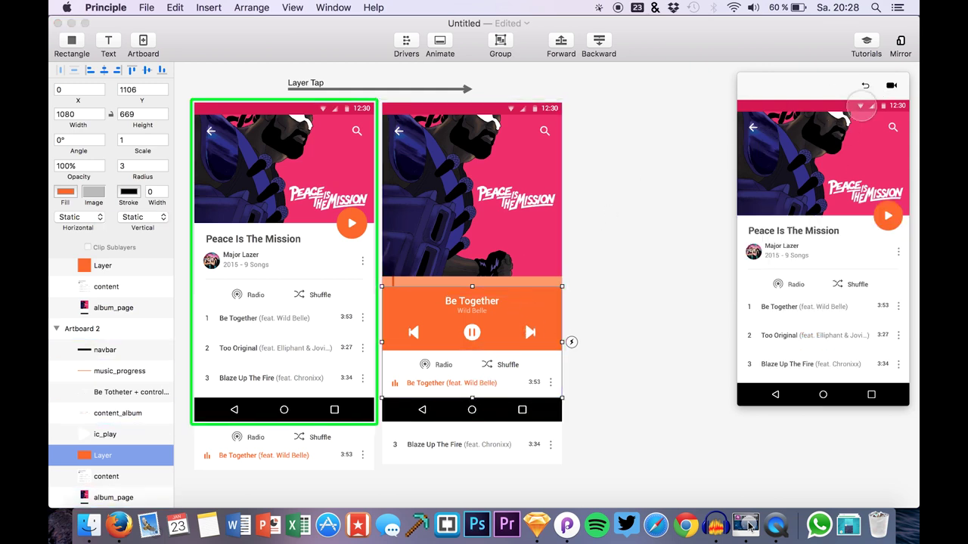
{"action": "left_click", "coordinate": [878, 219]}
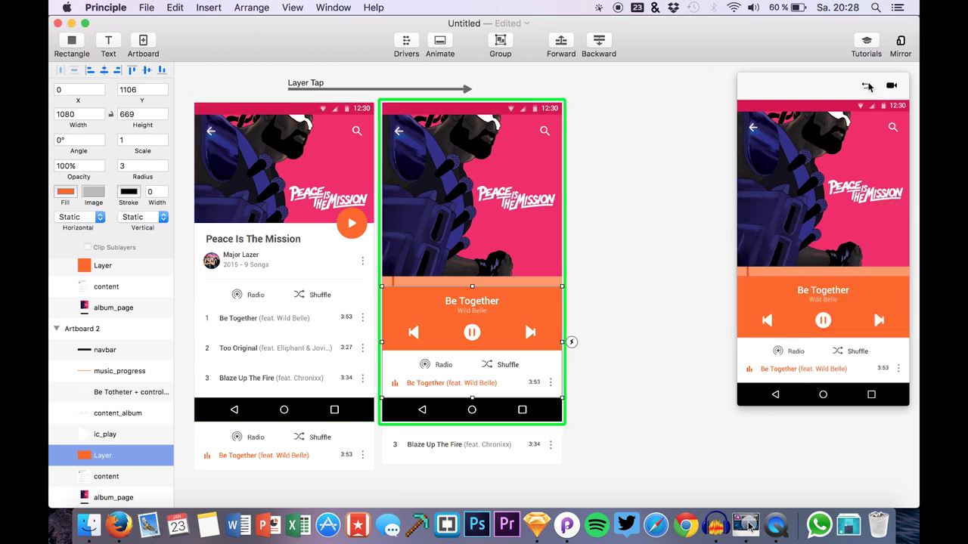
{"action": "left_click", "coordinate": [867, 87]}
{"action": "left_click", "coordinate": [878, 218]}
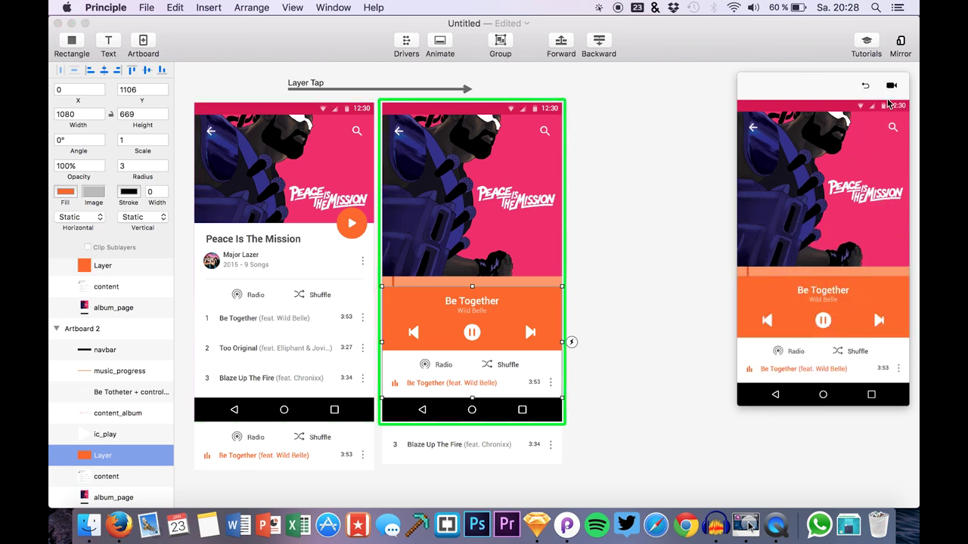
{"action": "left_click", "coordinate": [866, 85]}
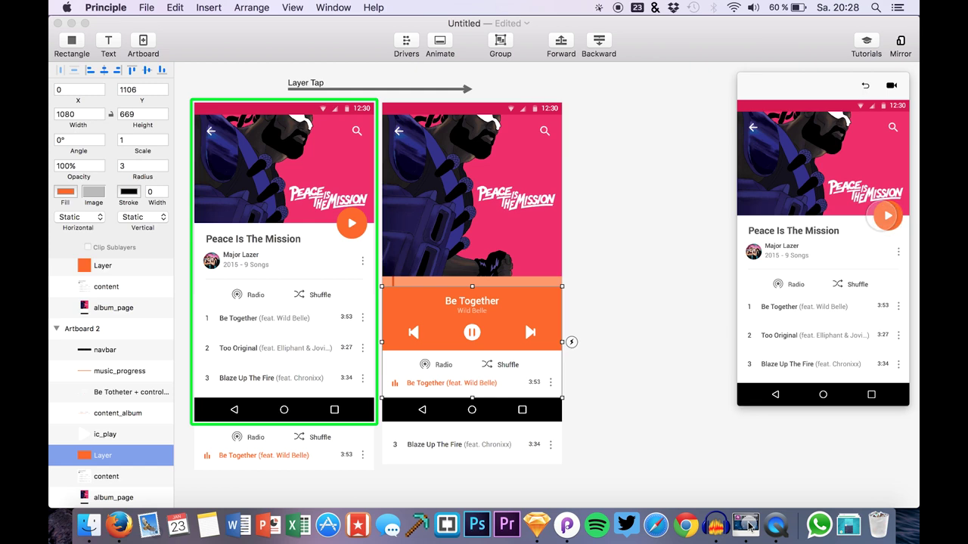
{"action": "left_click", "coordinate": [884, 217]}
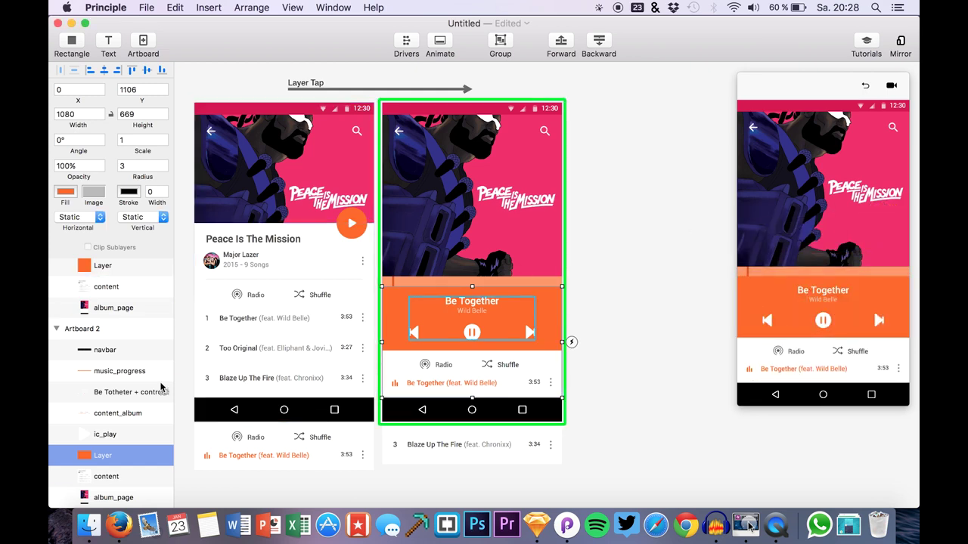
Open the Artboard 1 to Artboard 2 transition timeline and shorten the orange Layer's Height animation to about 0.2 s.
{"action": "left_click", "coordinate": [357, 88]}
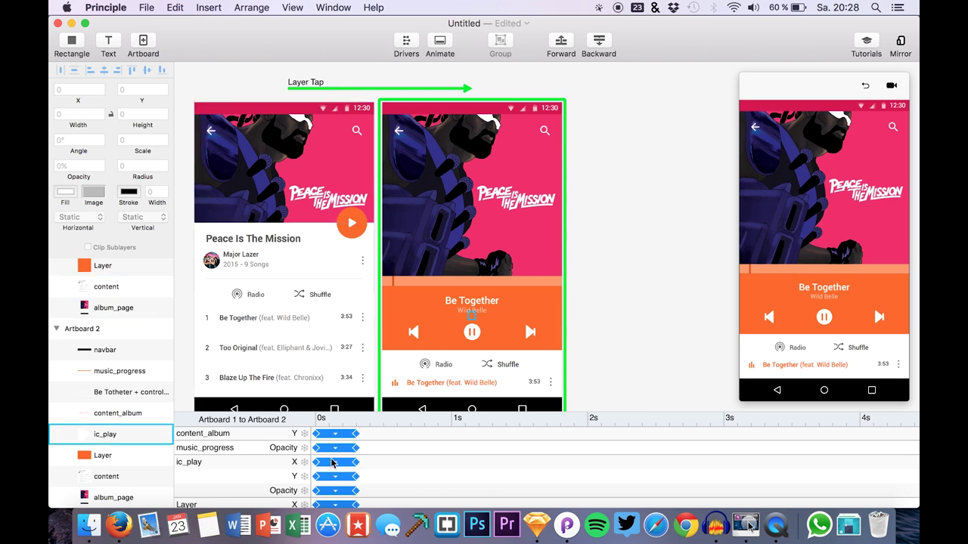
{"action": "left_click", "coordinate": [395, 321]}
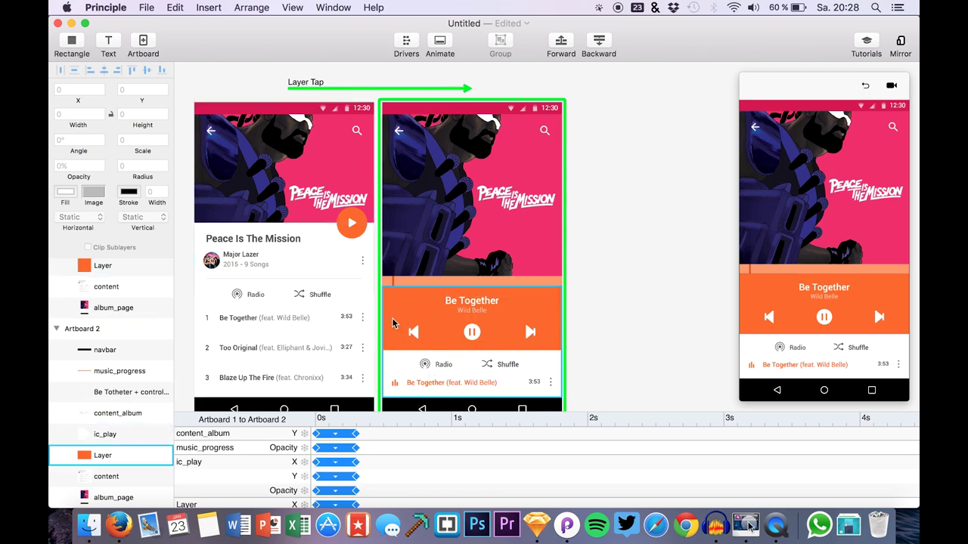
{"action": "scroll", "coordinate": [335, 464], "scroll_direction": "down", "scroll_amount": 2}
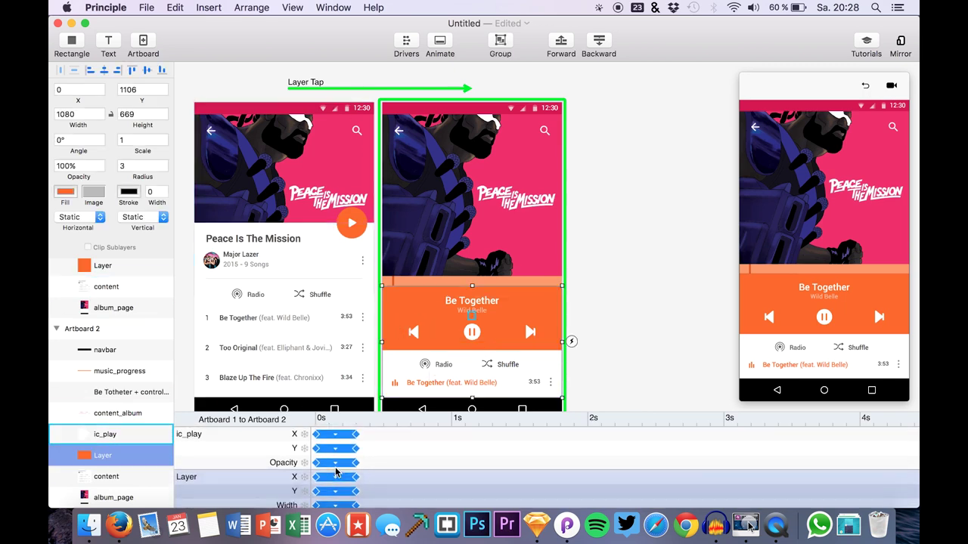
{"action": "scroll", "coordinate": [360, 479], "scroll_direction": "down", "scroll_amount": 2}
{"action": "scroll", "coordinate": [360, 480], "scroll_direction": "up", "scroll_amount": 1}
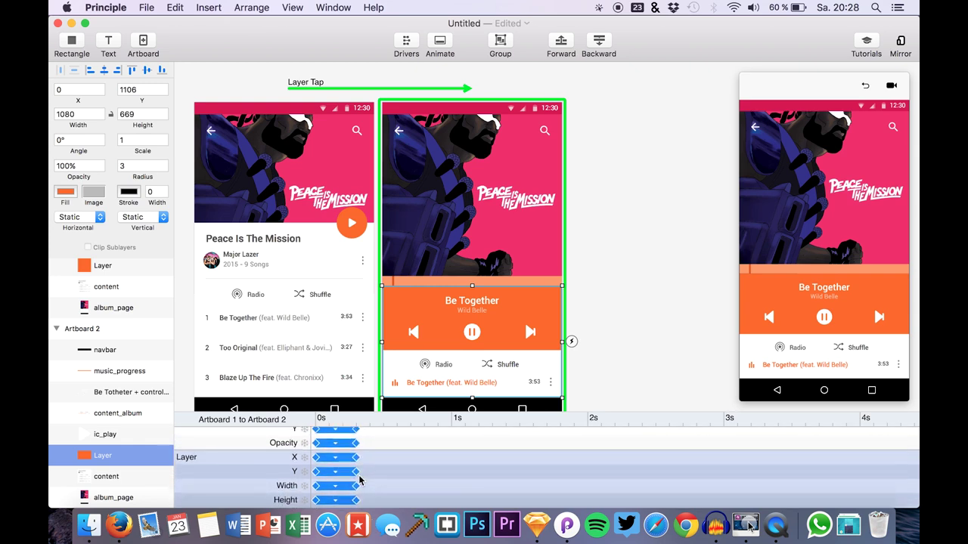
{"action": "scroll", "coordinate": [359, 477], "scroll_direction": "down", "scroll_amount": 4}
{"action": "scroll", "coordinate": [357, 478], "scroll_direction": "up", "scroll_amount": 3}
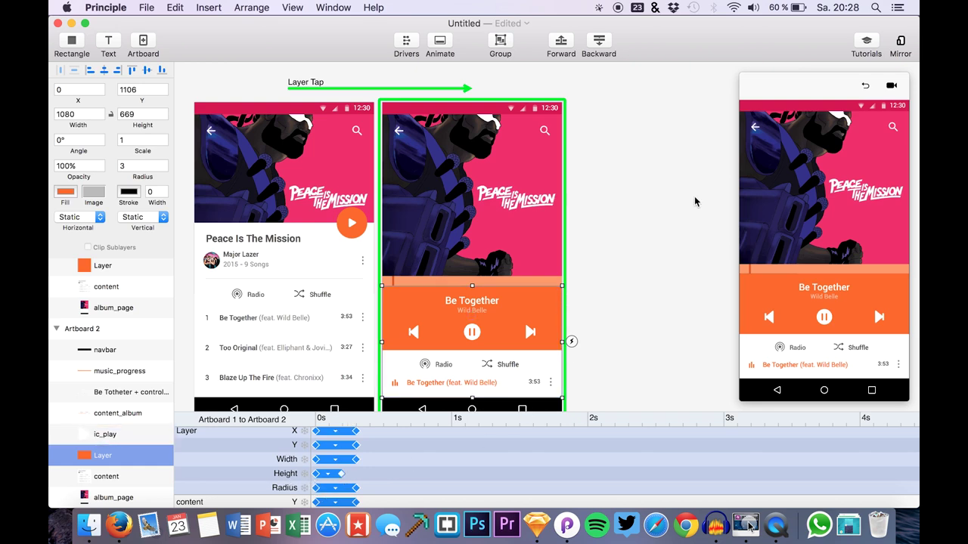
Rewind and replay the transition repeatedly to check the orange layer's motion with the shortened Height animation.
{"action": "left_click", "coordinate": [831, 303]}
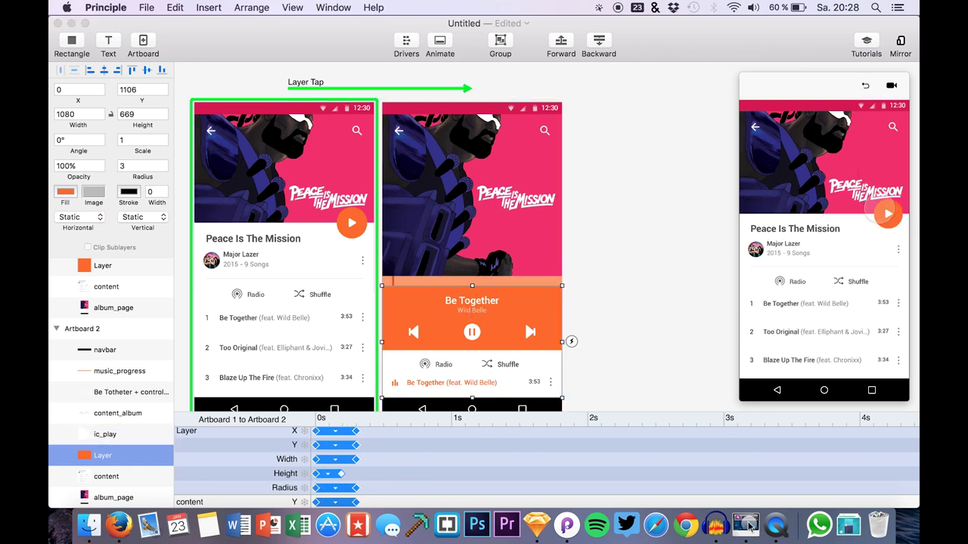
{"action": "left_click", "coordinate": [880, 210]}
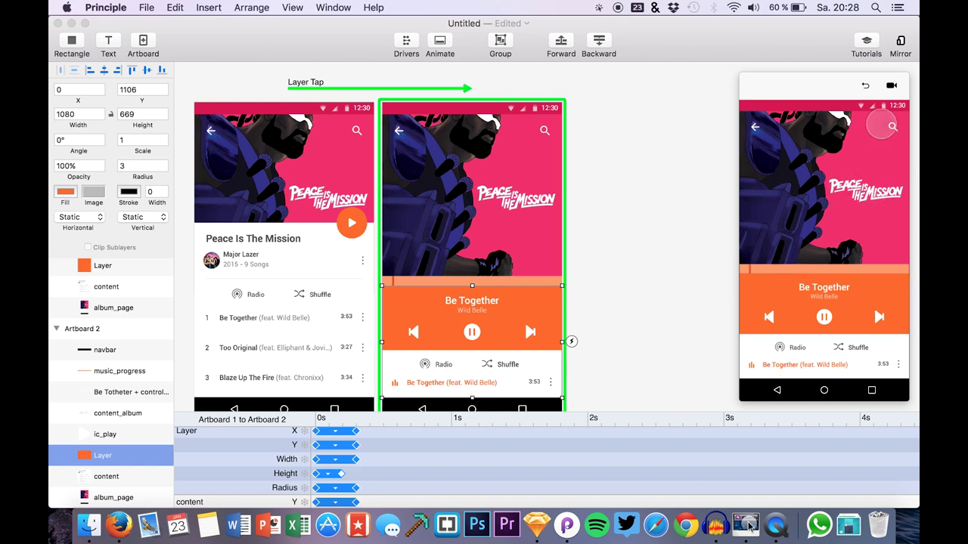
{"action": "left_click", "coordinate": [866, 85]}
{"action": "left_click", "coordinate": [875, 224]}
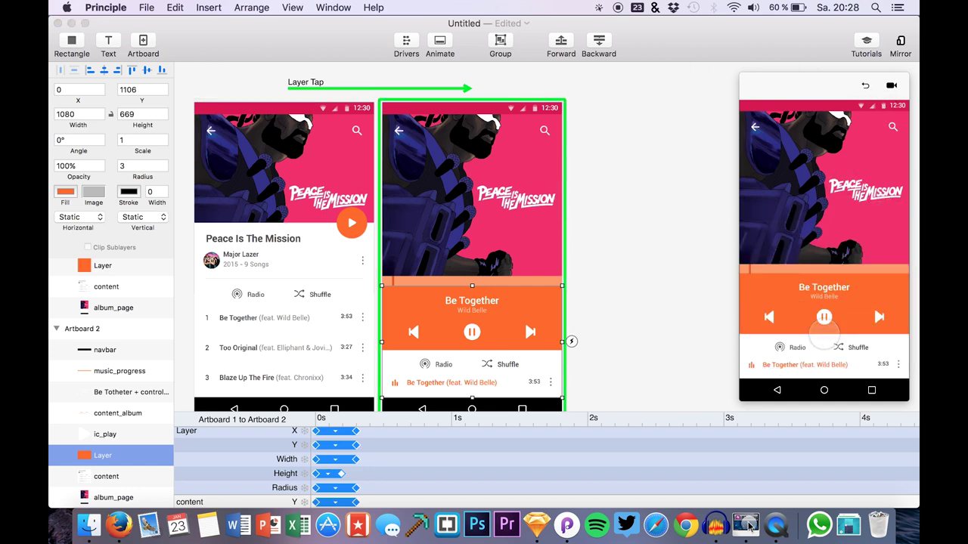
{"action": "left_click", "coordinate": [917, 27]}
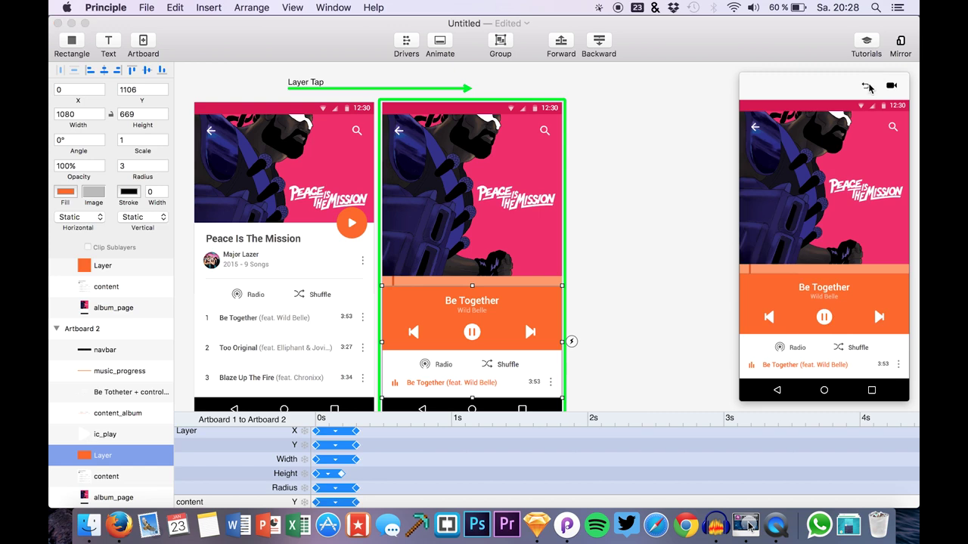
{"action": "left_click", "coordinate": [866, 86]}
{"action": "left_click", "coordinate": [880, 215]}
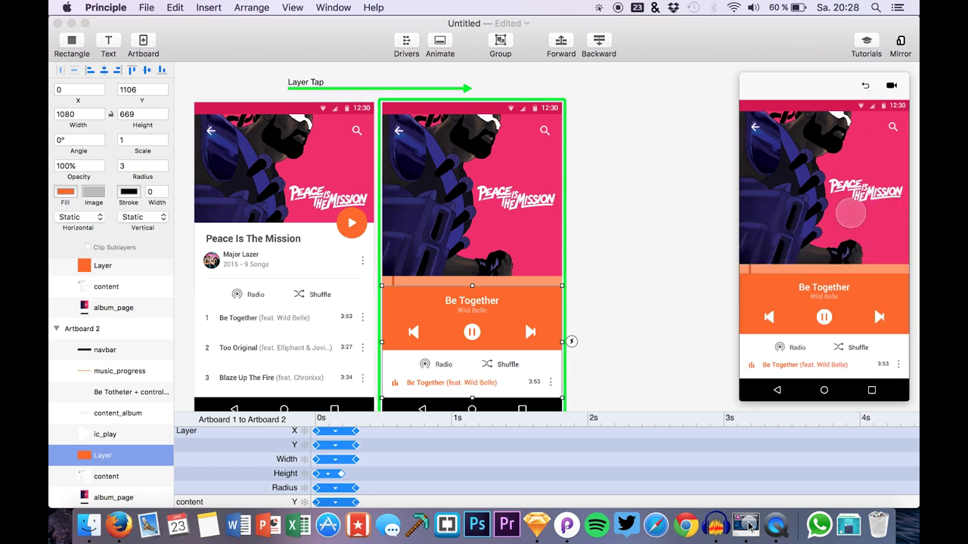
{"action": "left_click", "coordinate": [866, 87]}
{"action": "left_click", "coordinate": [879, 221]}
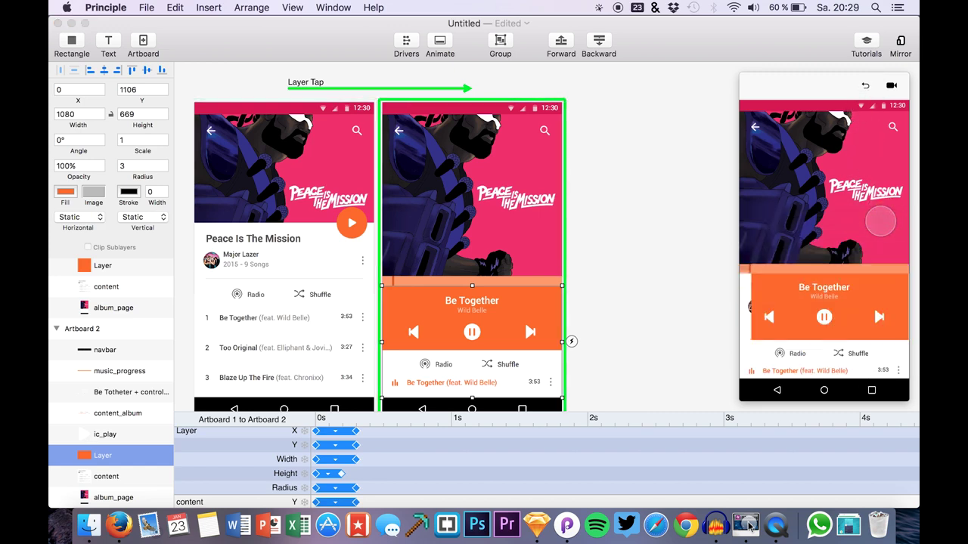
{"action": "left_click", "coordinate": [867, 86]}
{"action": "left_click", "coordinate": [716, 452]}
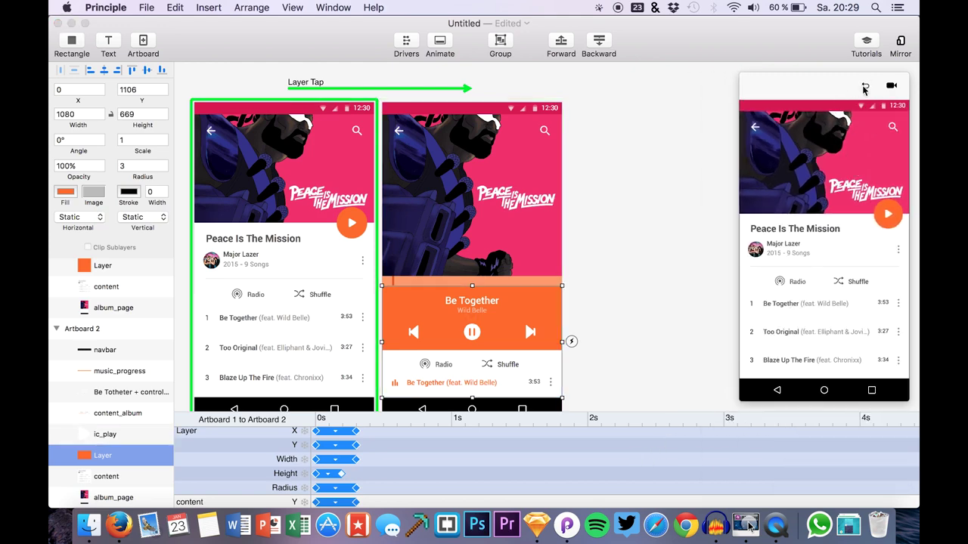
Detach the preview into its own window, enlarge it and place it over the middle of the canvas.
{"action": "left_click_drag", "start_coordinate": [822, 86], "coordinate": [617, 84]}
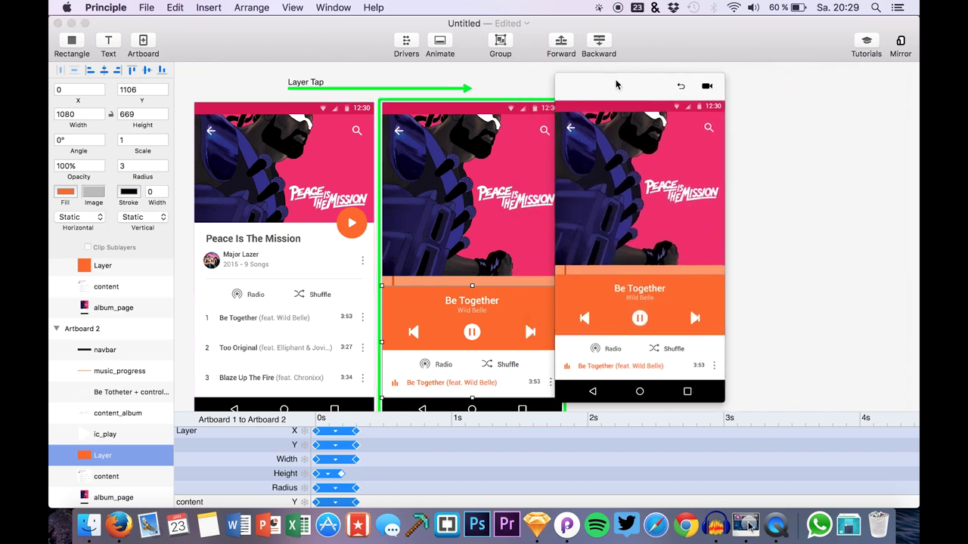
{"action": "left_click_drag", "start_coordinate": [748, 86], "coordinate": [234, 86]}
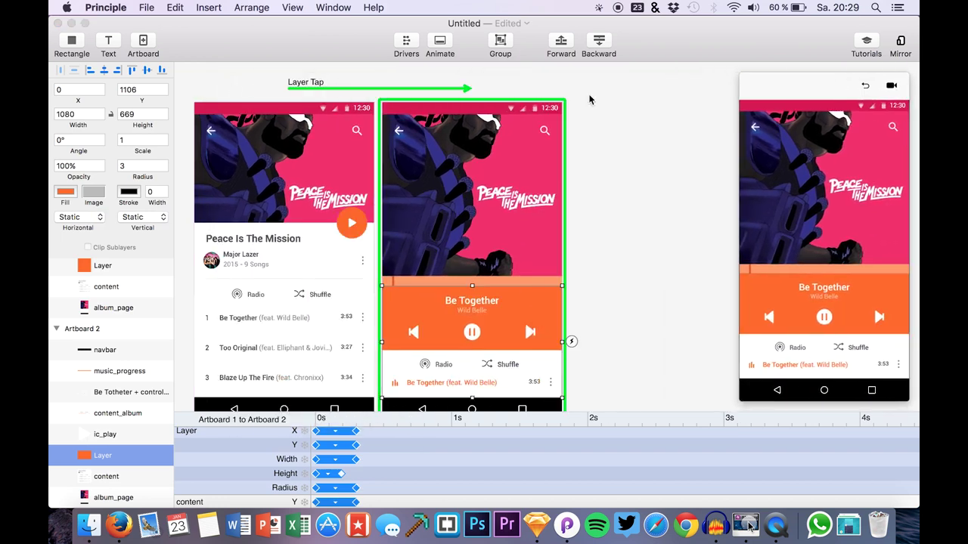
{"action": "left_click_drag", "start_coordinate": [740, 402], "coordinate": [598, 452]}
{"action": "left_click_drag", "start_coordinate": [849, 90], "coordinate": [362, 35]}
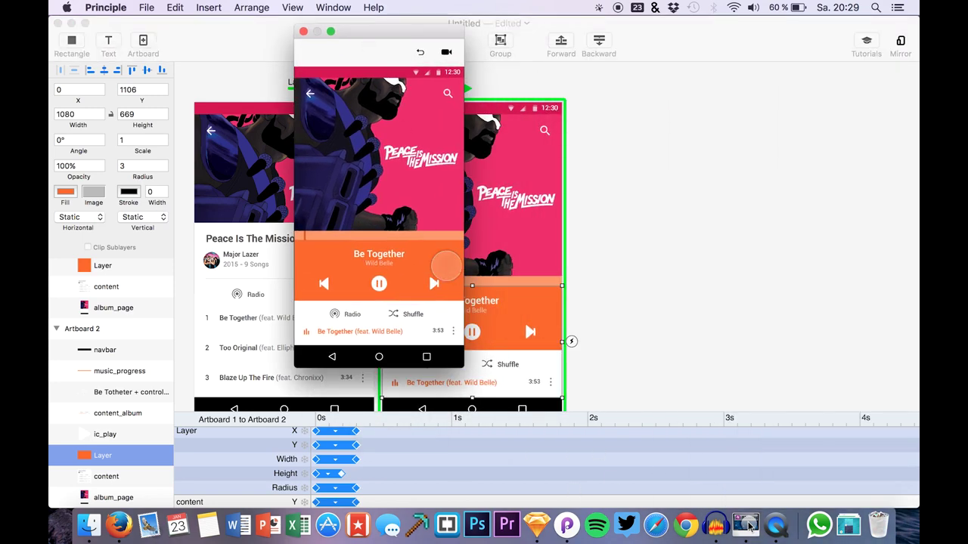
{"action": "left_click_drag", "start_coordinate": [457, 362], "coordinate": [534, 501]}
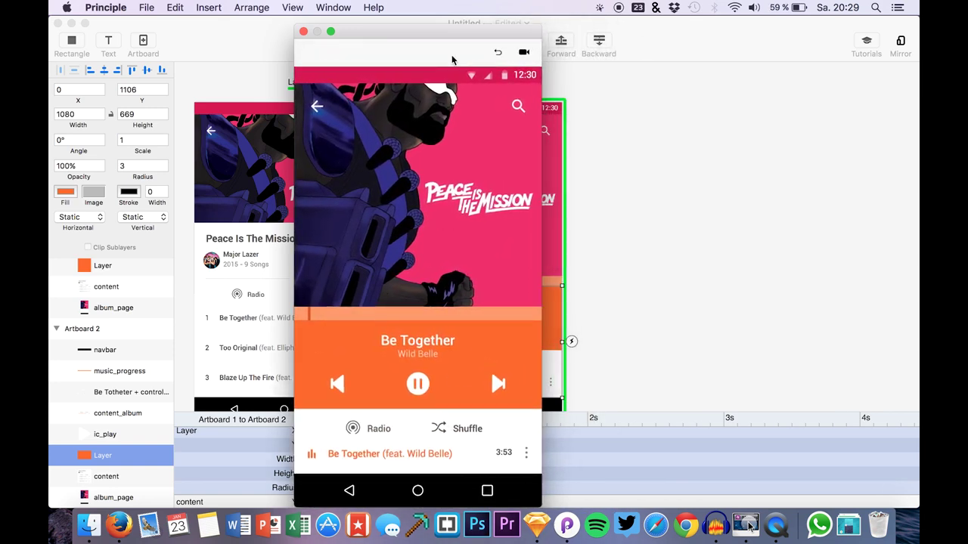
{"action": "left_click_drag", "start_coordinate": [426, 31], "coordinate": [485, 30]}
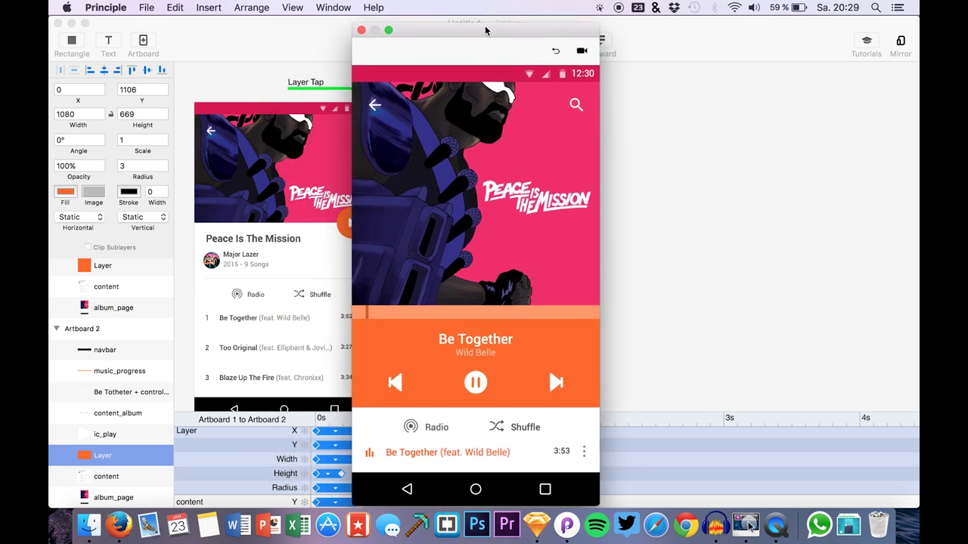
Replay the complete album-to-player transition repeatedly in the enlarged preview to review the animation.
{"action": "left_click", "coordinate": [556, 51]}
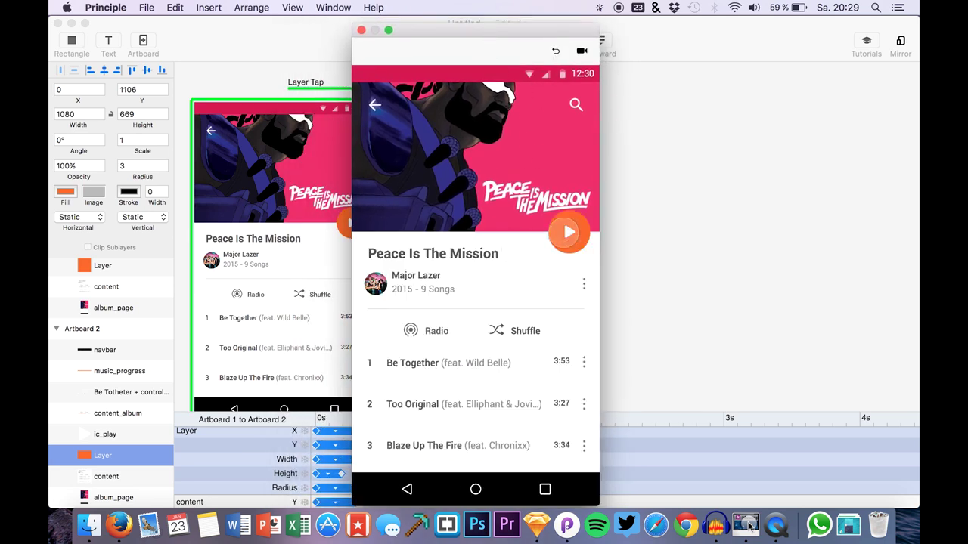
{"action": "left_click", "coordinate": [557, 225]}
{"action": "left_click", "coordinate": [555, 50]}
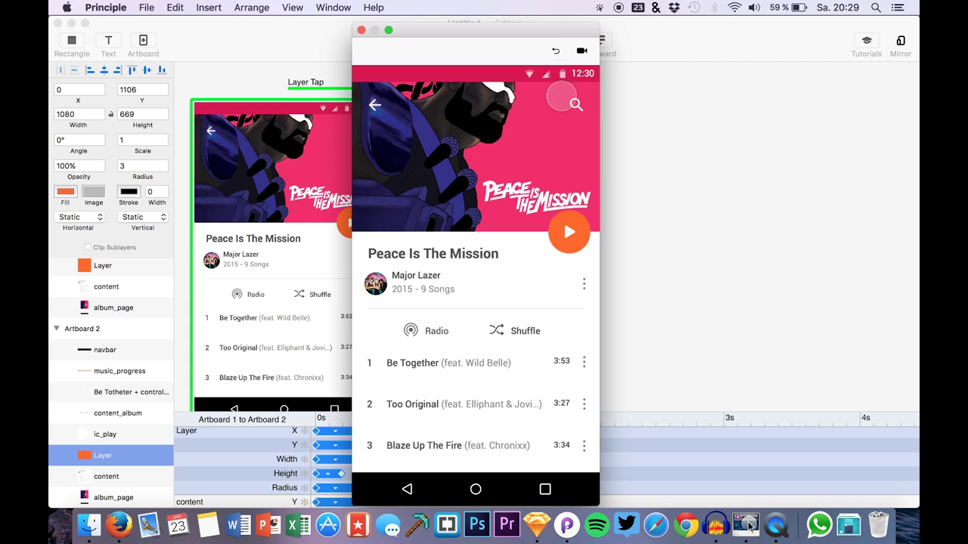
{"action": "left_click", "coordinate": [563, 225]}
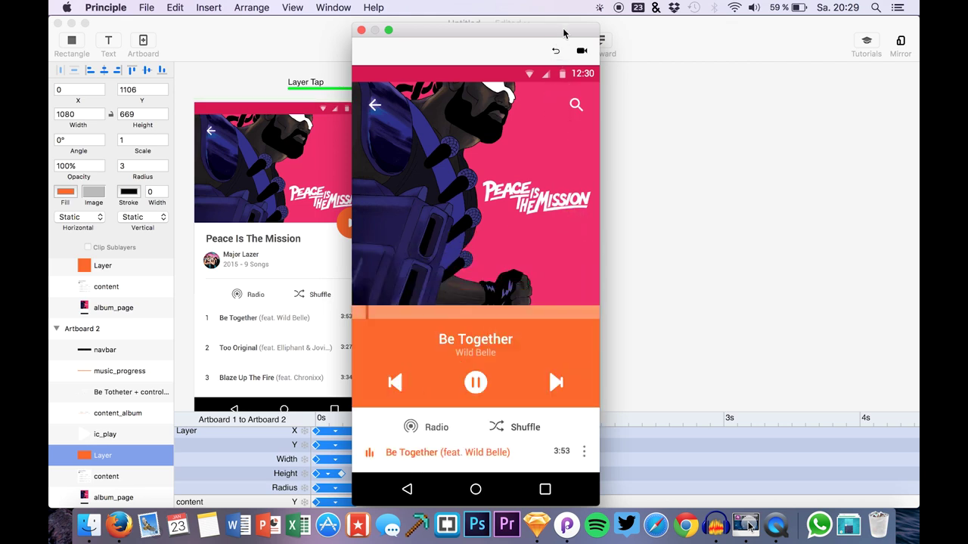
{"action": "left_click", "coordinate": [555, 52]}
{"action": "left_click", "coordinate": [561, 224]}
{"action": "left_click", "coordinate": [554, 51]}
{"action": "left_click", "coordinate": [563, 227]}
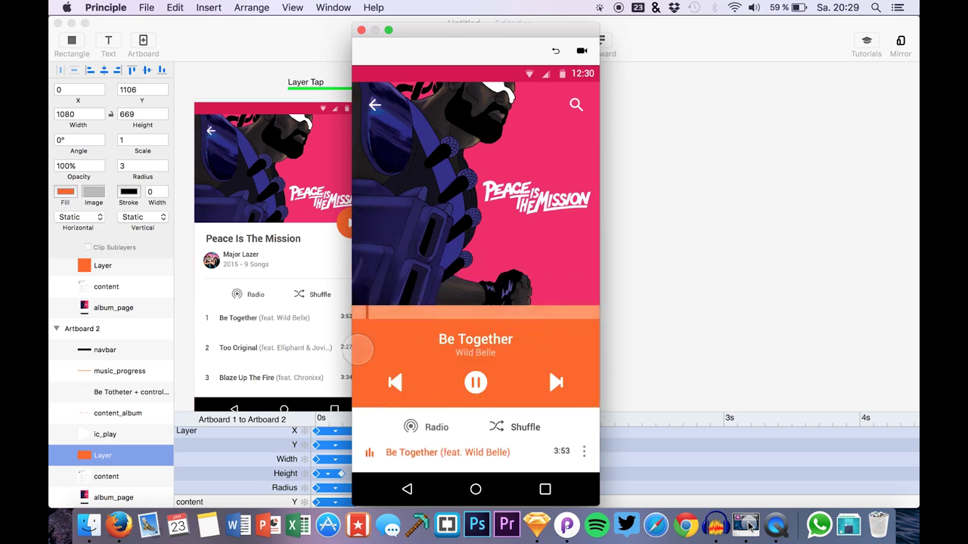
{"action": "left_click", "coordinate": [556, 51]}
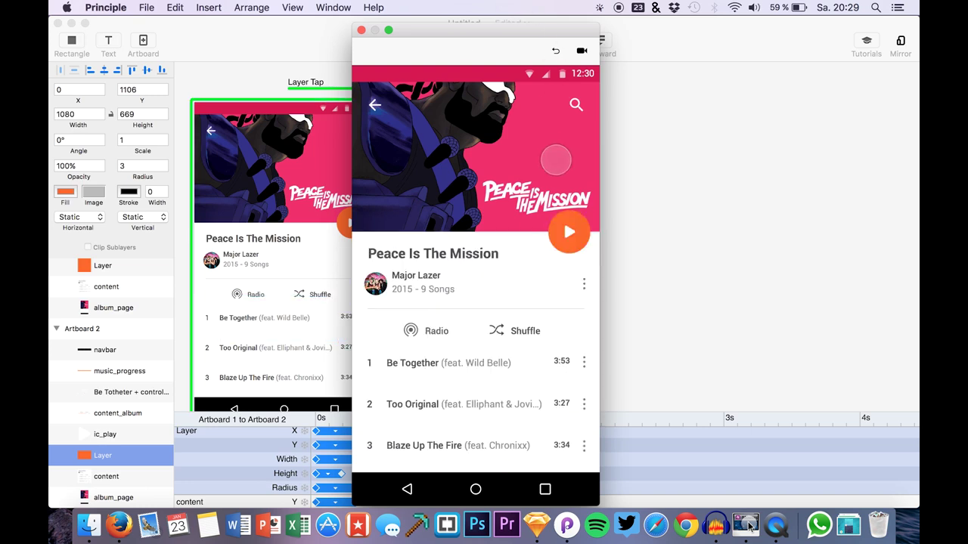
{"action": "left_click", "coordinate": [578, 222]}
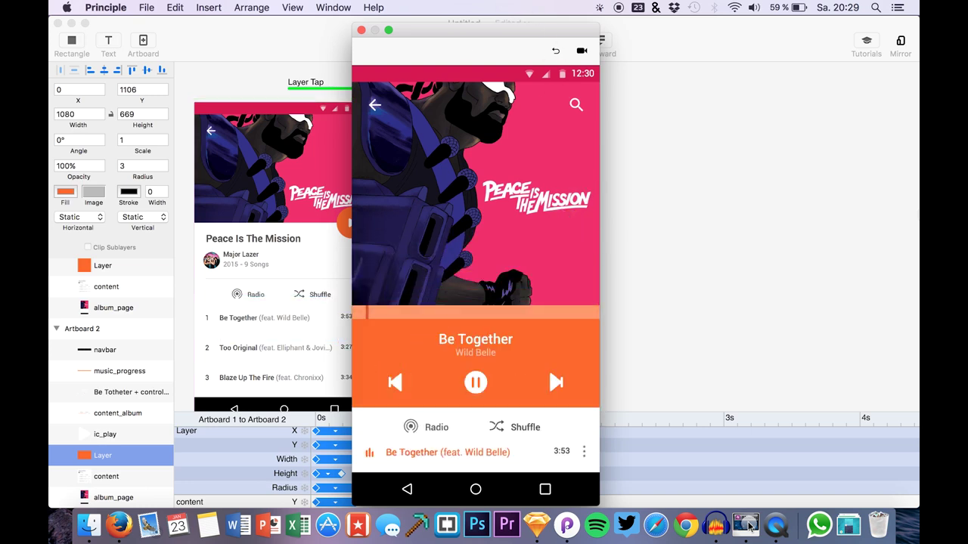